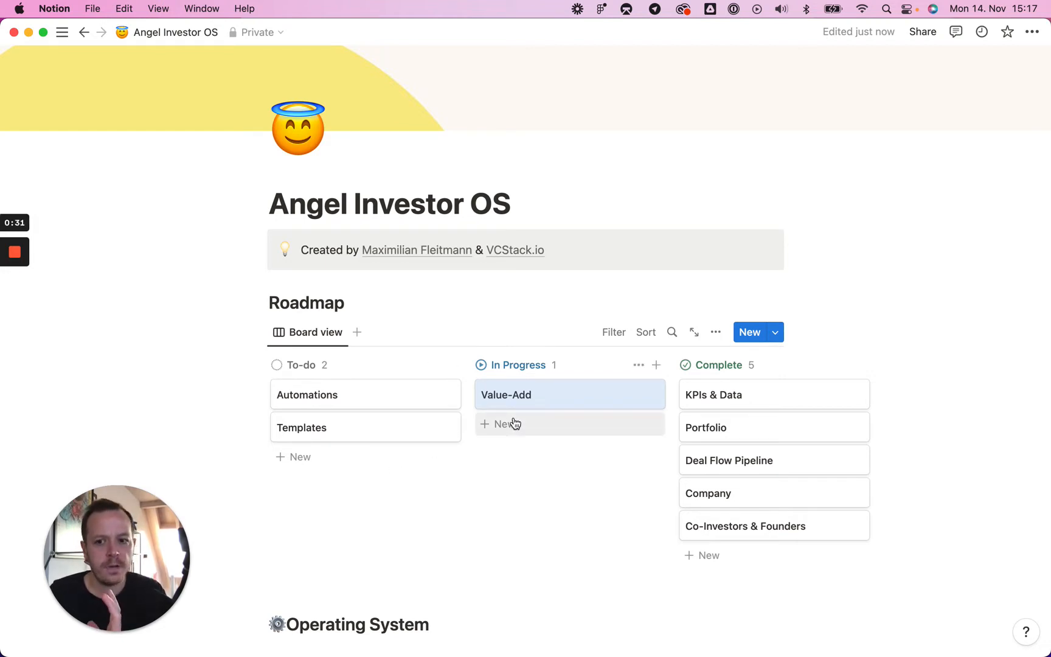
# Create a new sub-page below the Company link in the Operating System section of the Angel Investor OS page.
pyautogui.scroll(-4, 516, 419)
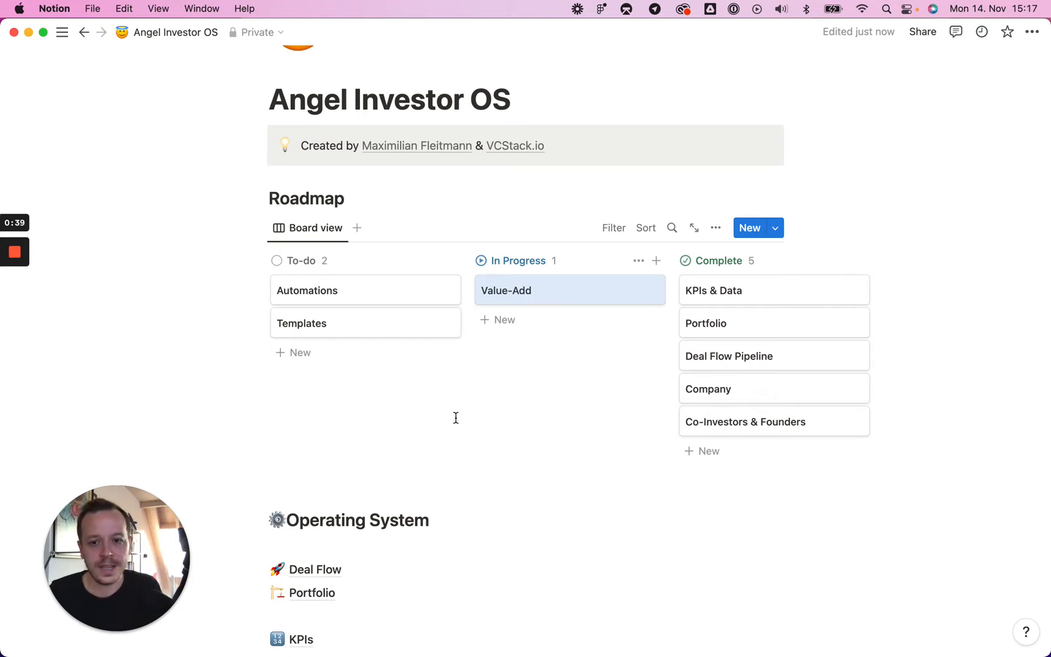
pyautogui.scroll(-6, 408, 432)
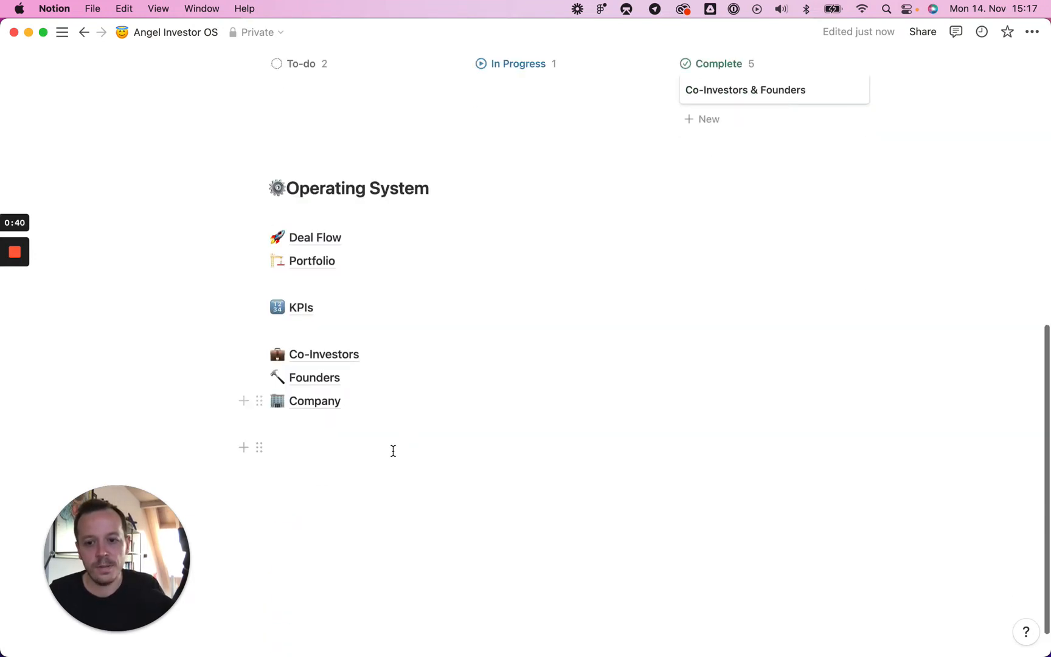
pyautogui.click(309, 444)
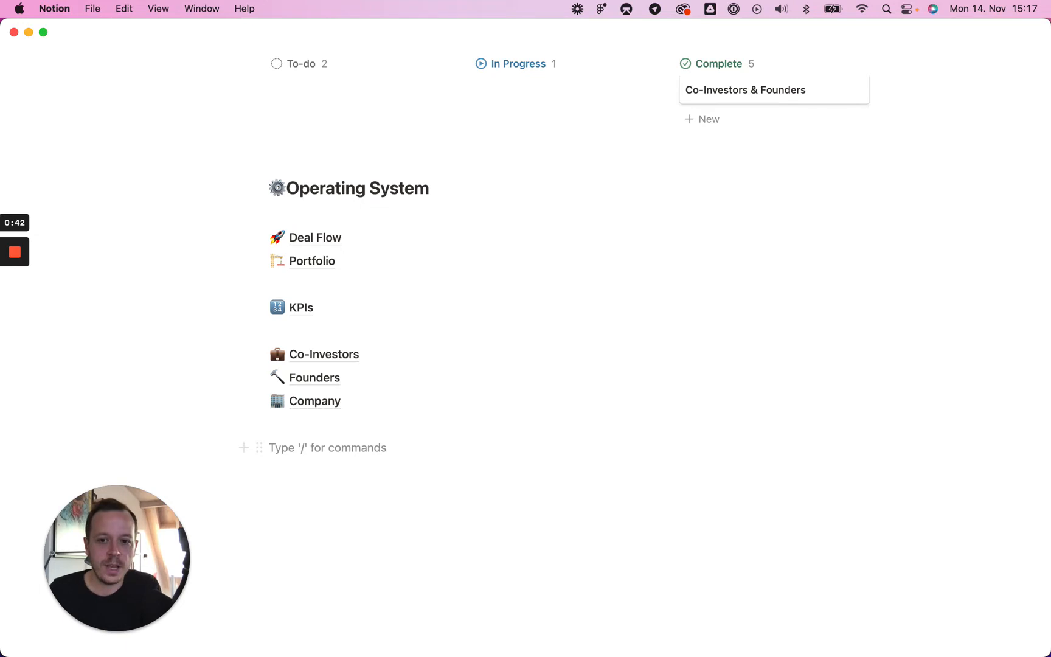
pyautogui.write('/page')
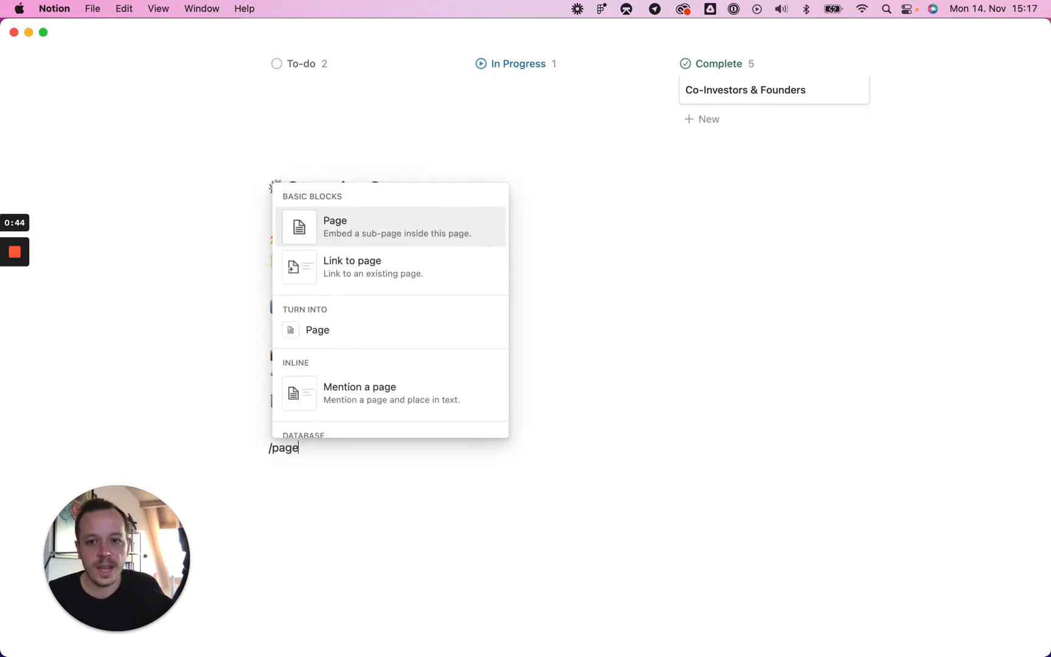
pyautogui.press('Return')
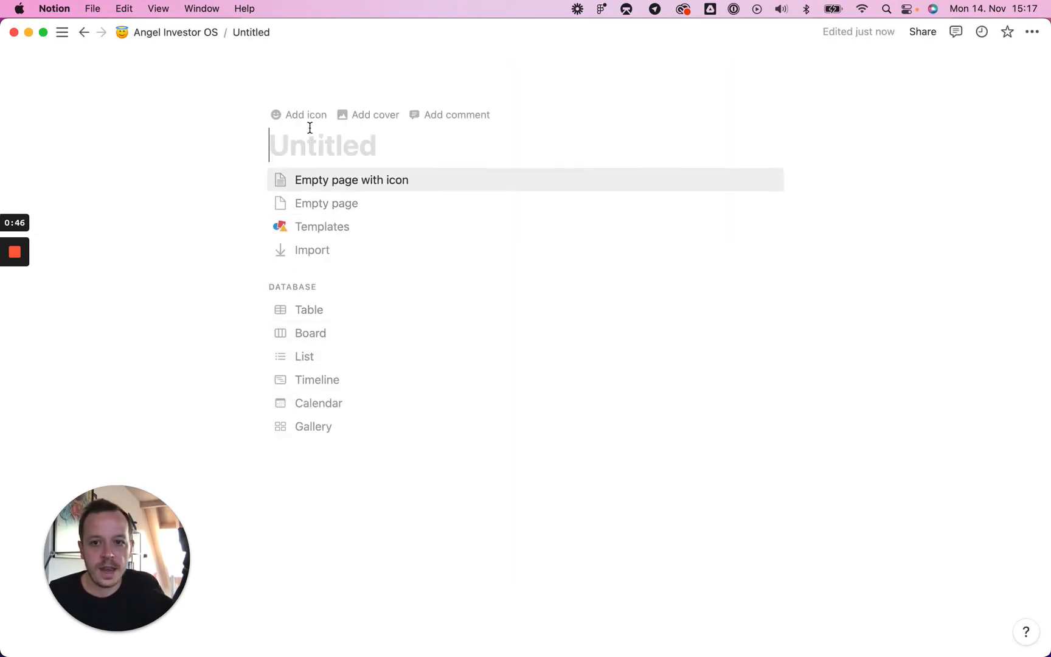
# Title the new page with the investor's full name followed by "- Business Angel" and make it an empty page with icon.
pyautogui.write('Maxim')
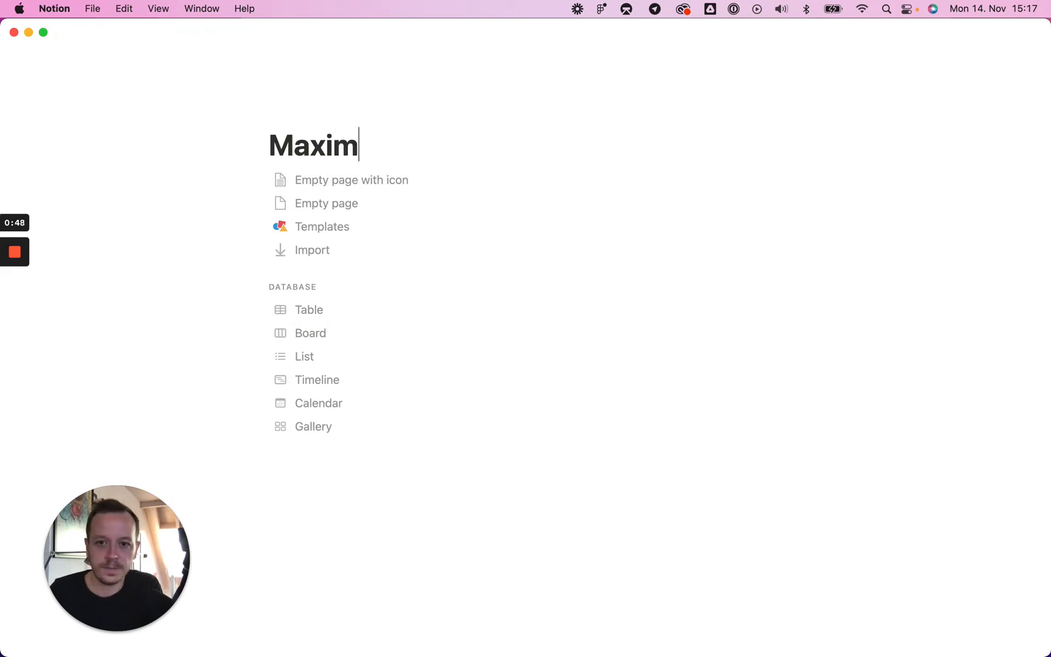
pyautogui.write('ilian Fleitmann - ')
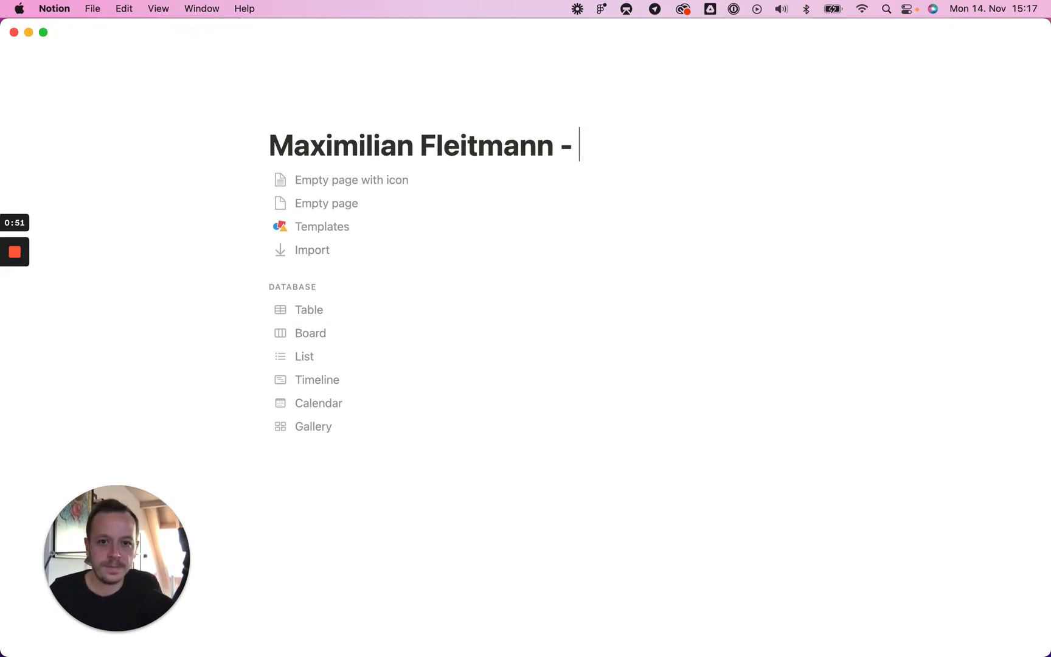
pyautogui.write('B')
pyautogui.press('BackSpace')
pyautogui.write('B')
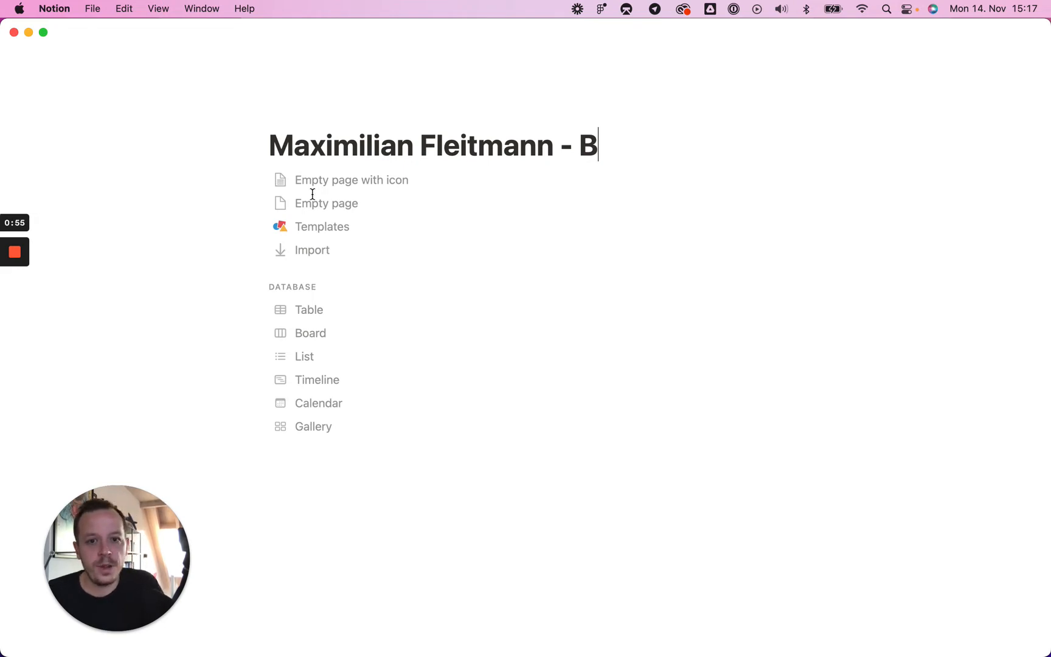
pyautogui.write('usiness Angel')
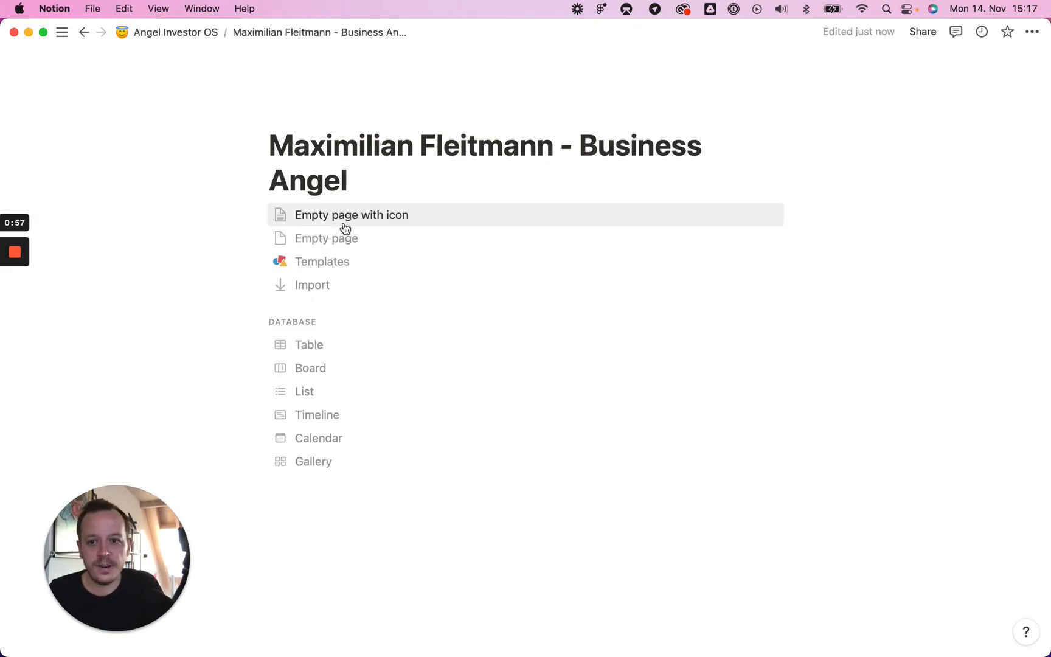
pyautogui.press('Return')
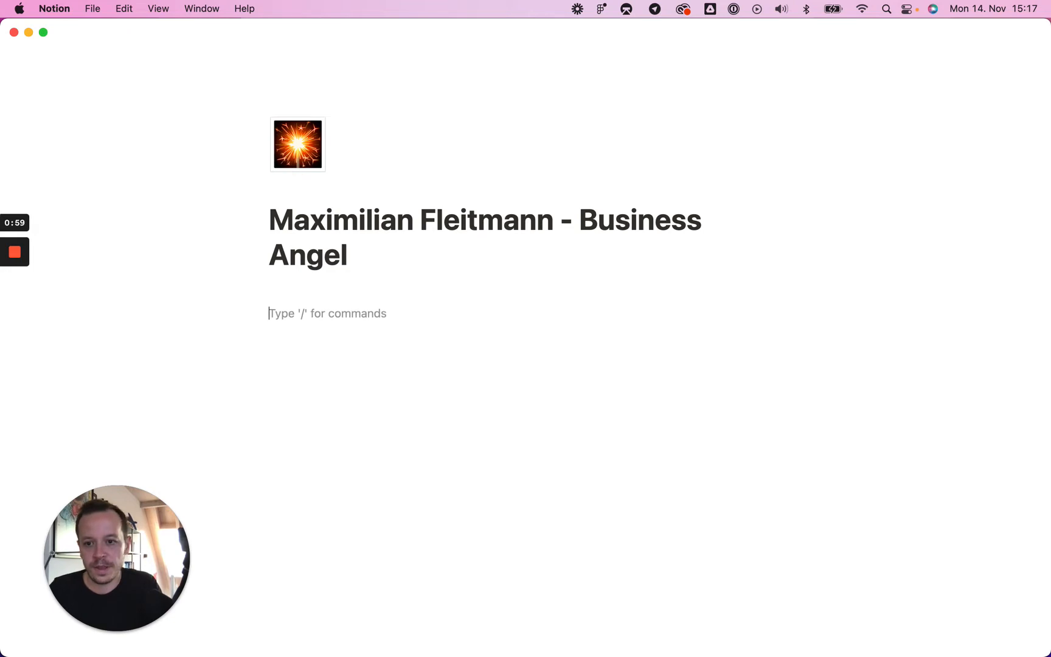
# Add a Heading 2 reading "About Me" at the start of the page body, with blank lines beneath it.
pyautogui.write('/h2')
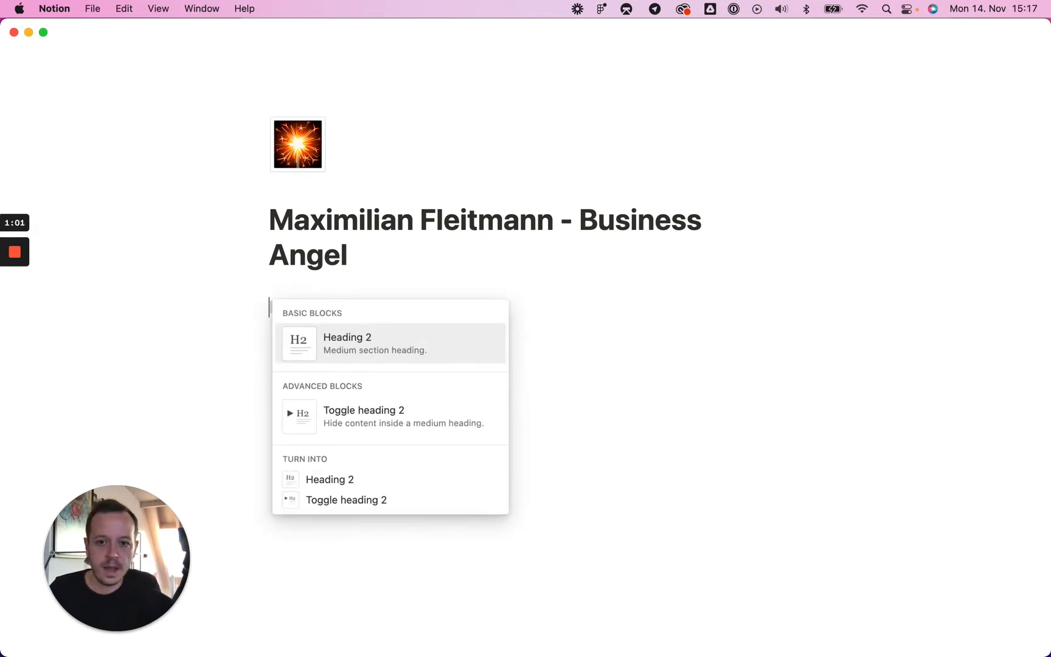
pyautogui.press('Return')
pyautogui.write('About Me')
pyautogui.press('Return')
pyautogui.press('Return')
pyautogui.press('Return')
# Add a Heading 2 reading "What I invest in" below the About Me section.
pyautogui.write('/')
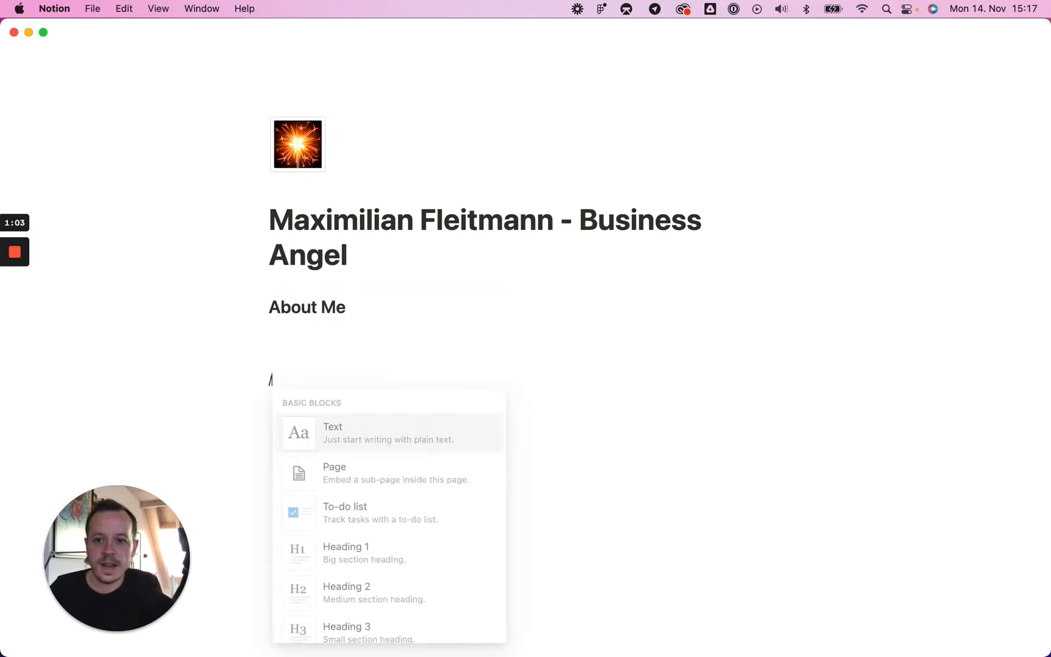
pyautogui.write('h2')
pyautogui.press('Return')
pyautogui.write('What I')
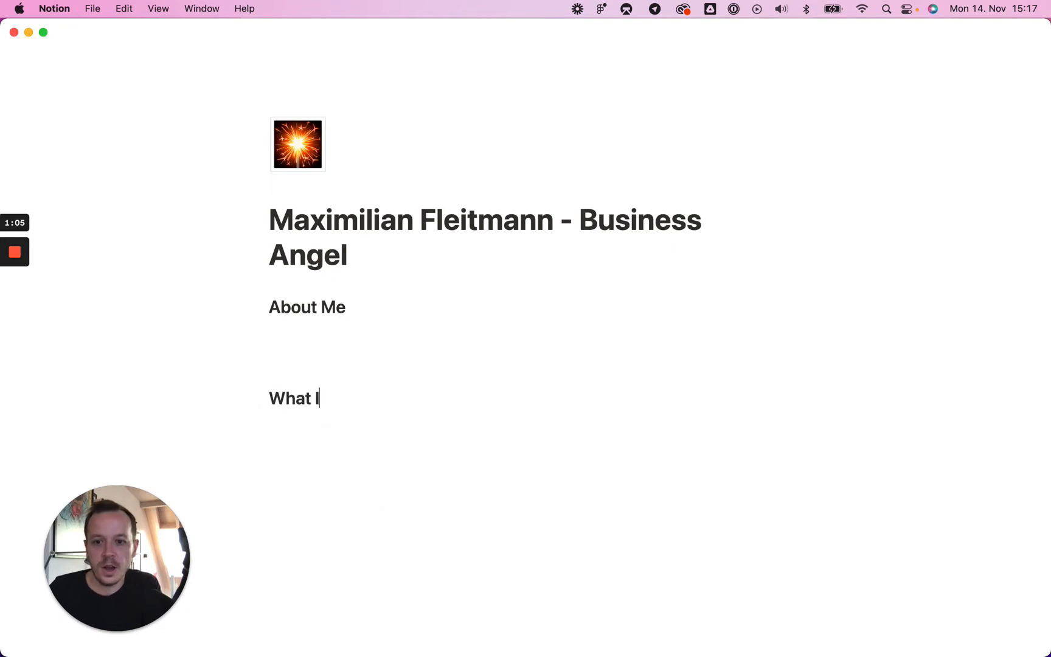
pyautogui.write(' invest in')
pyautogui.press('Return')
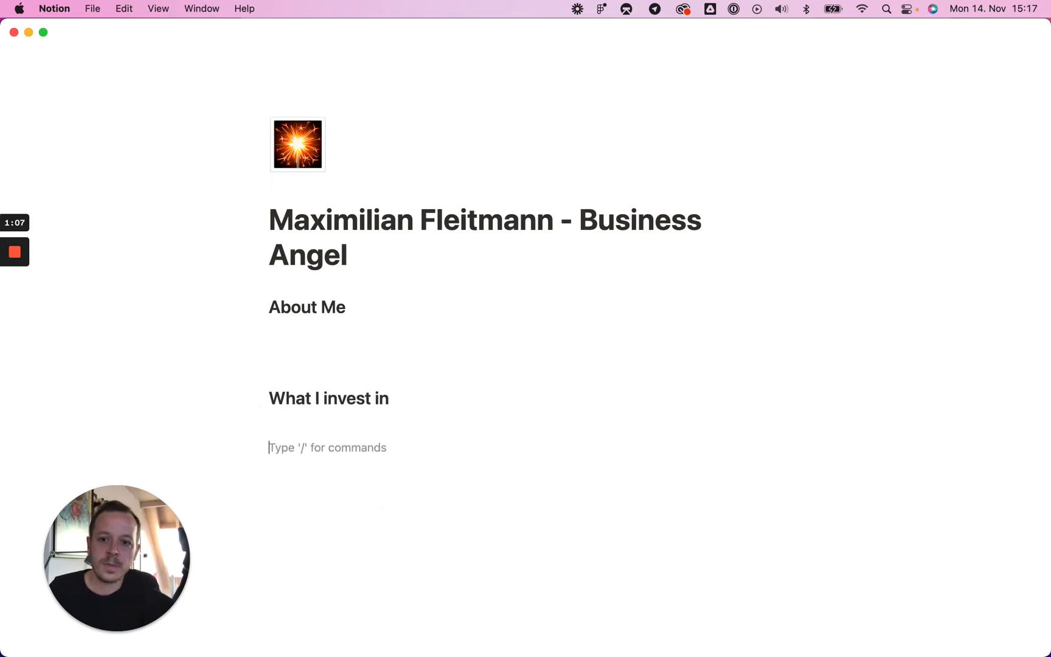
pyautogui.write('What')
pyautogui.press('BackSpace')
pyautogui.press('BackSpace')
pyautogui.press('BackSpace')
pyautogui.write('I')
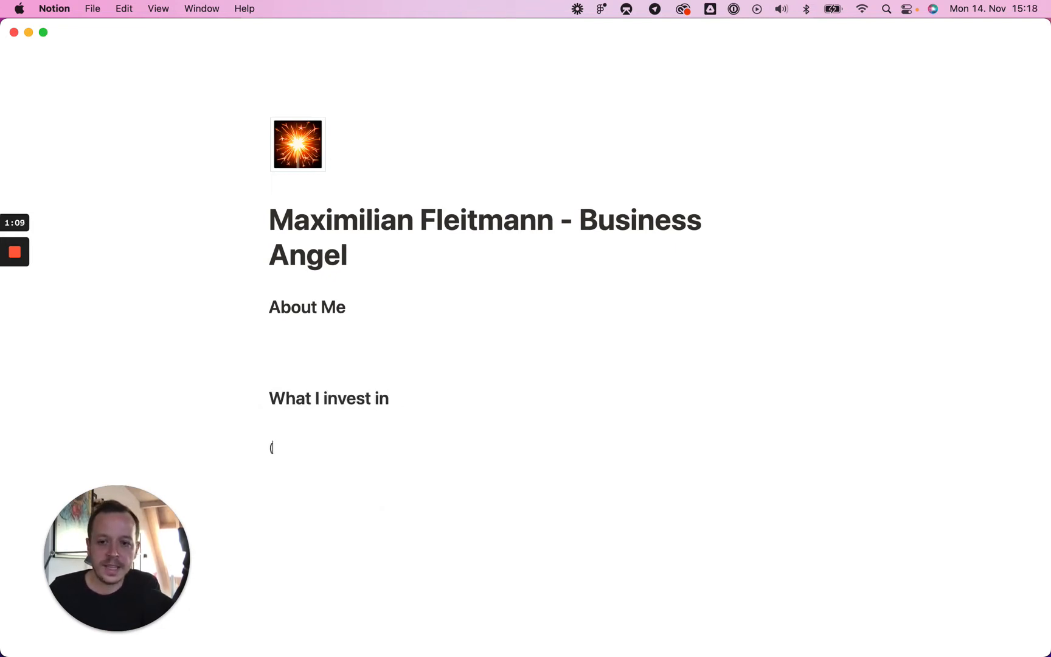
pyautogui.press('BackSpace')
# Add a Heading 2 reading "My value add" below the What I invest in section.
pyautogui.write('/h2')
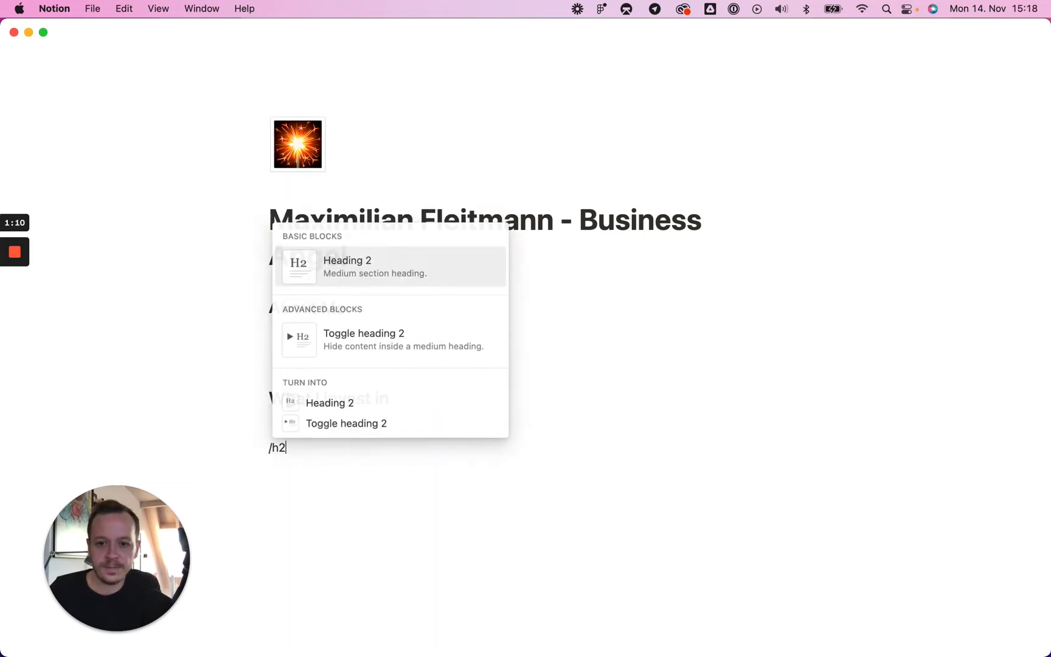
pyautogui.press('Return')
pyautogui.write('My value add')
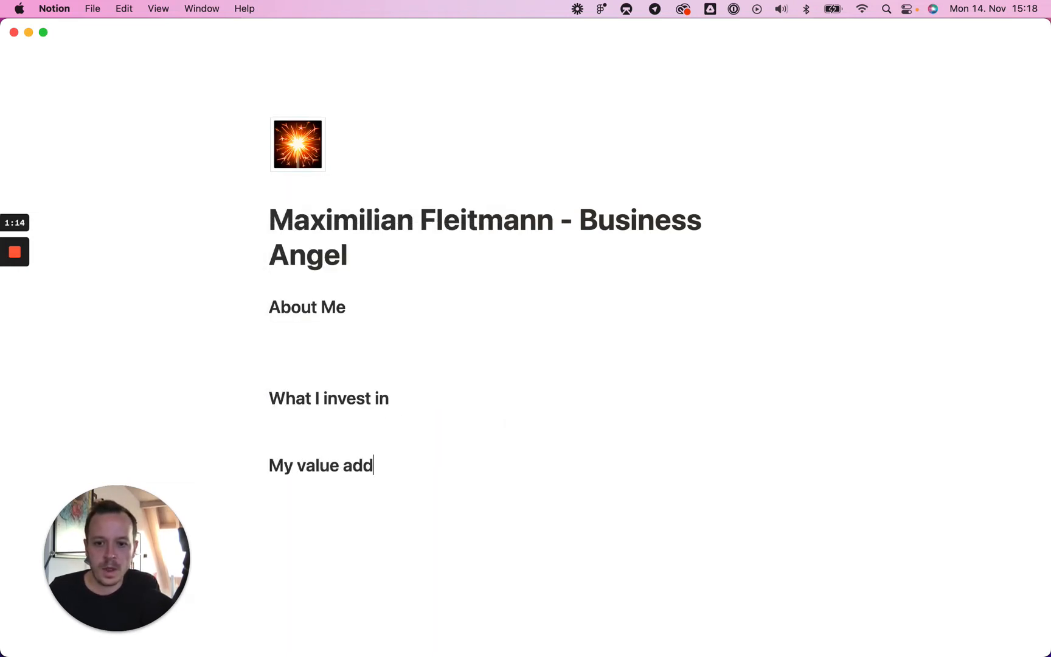
pyautogui.press('Return')
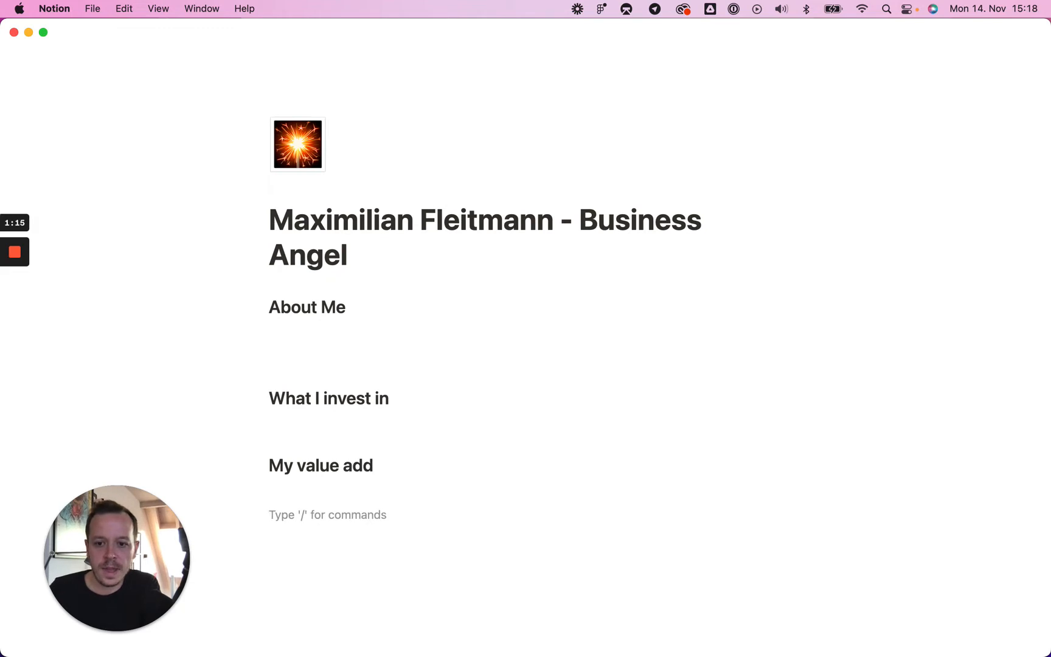
# Add a Heading 2 reading "Portfolio" below the My value add section.
pyautogui.write('/h2')
pyautogui.press('Return')
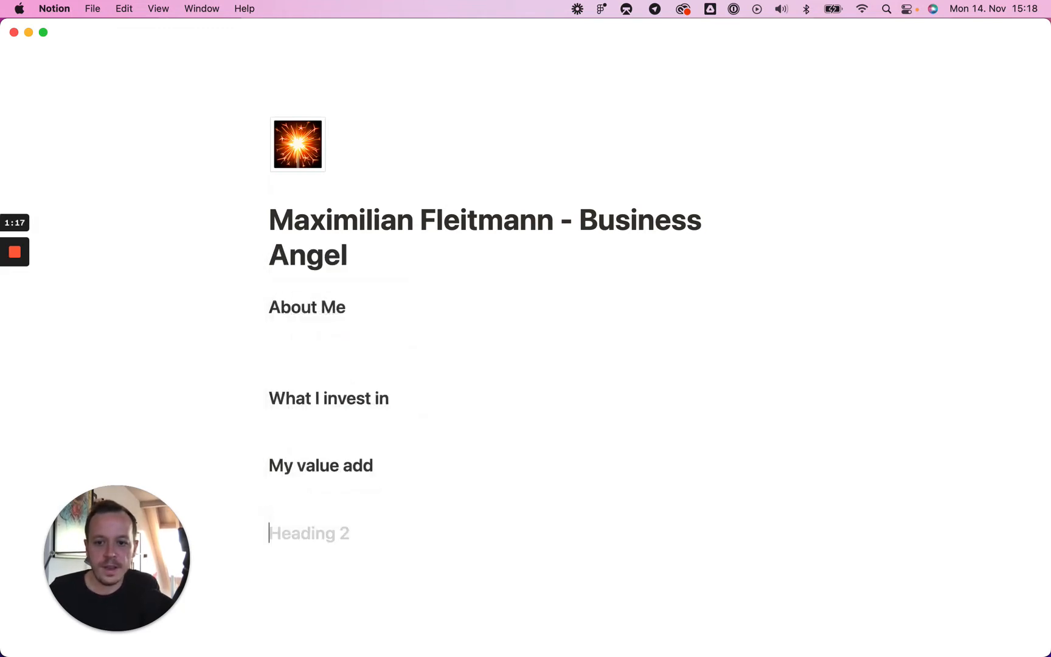
pyautogui.write('Portfolio Co')
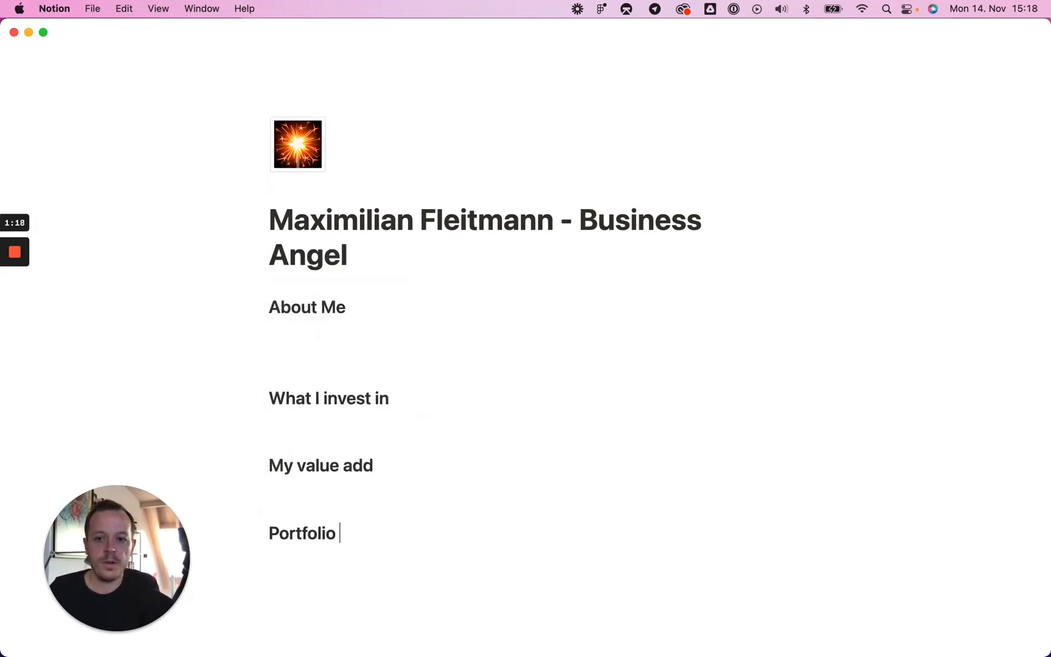
pyautogui.press('BackSpace')
pyautogui.press('BackSpace')
pyautogui.press('BackSpace')
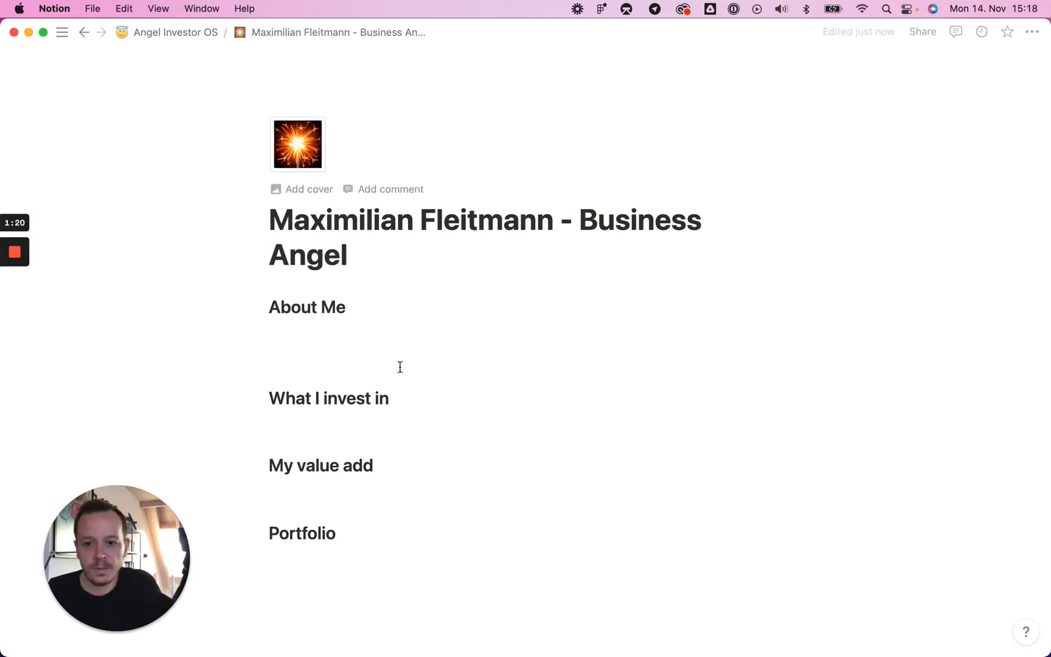
# Embed the copied Loom video link beneath the About Me heading, leaving a blank line above it, and preview its playback.
pyautogui.click(331, 365)
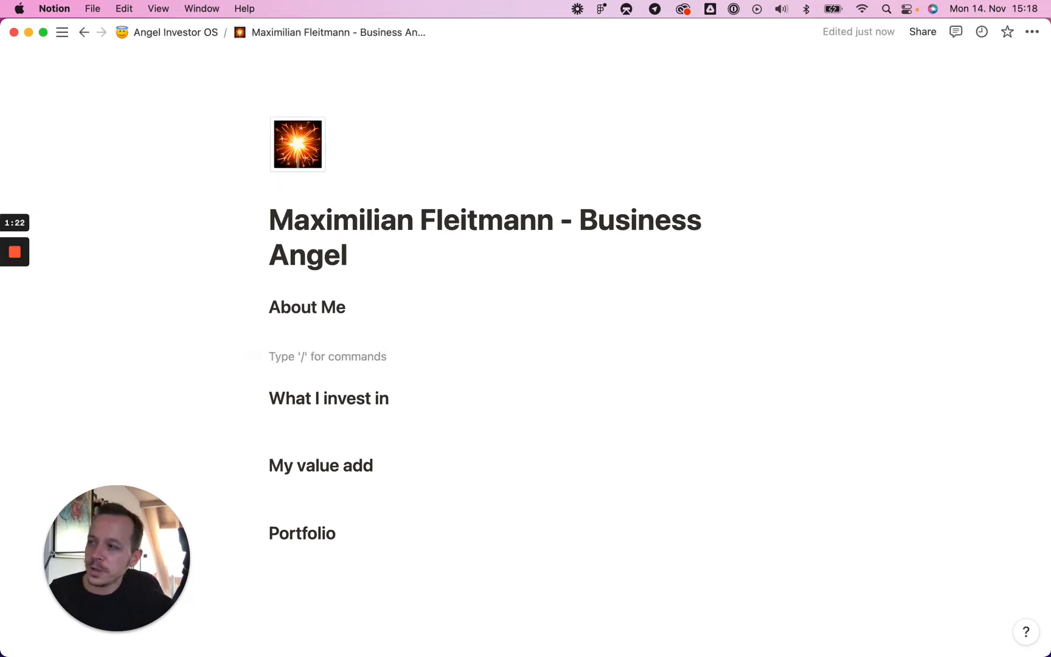
pyautogui.click(309, 329)
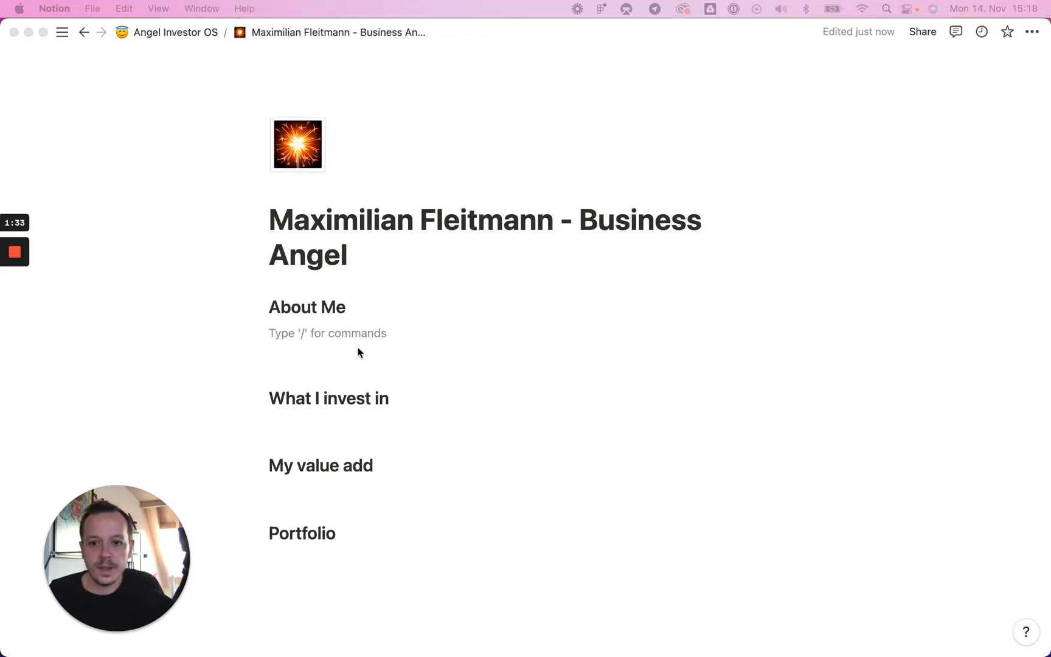
pyautogui.click(306, 347)
pyautogui.press('Return')
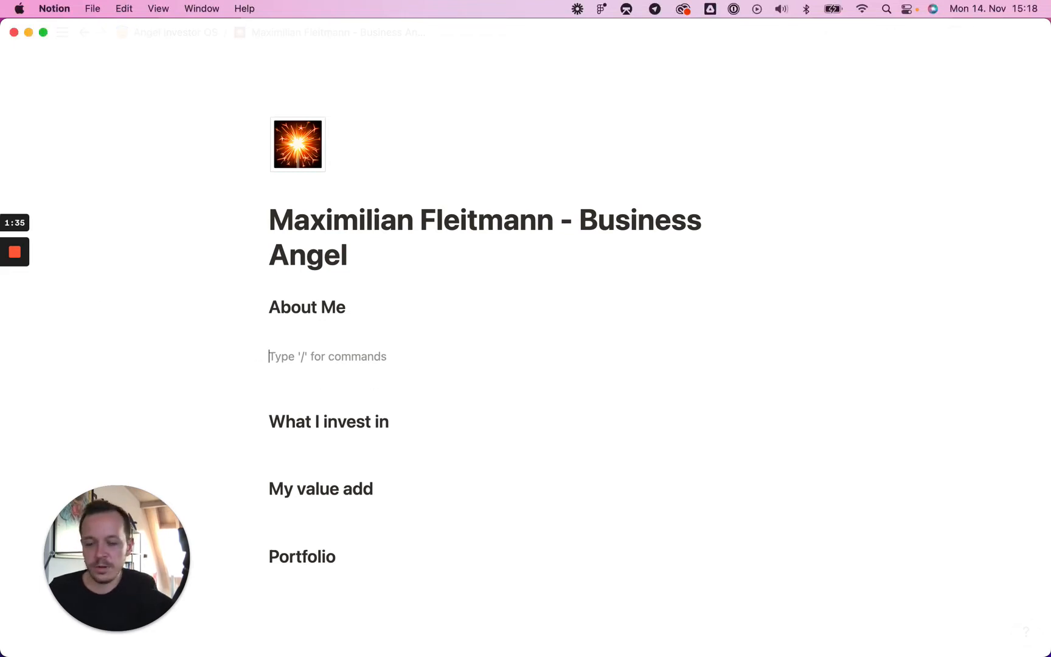
pyautogui.write('/embed')
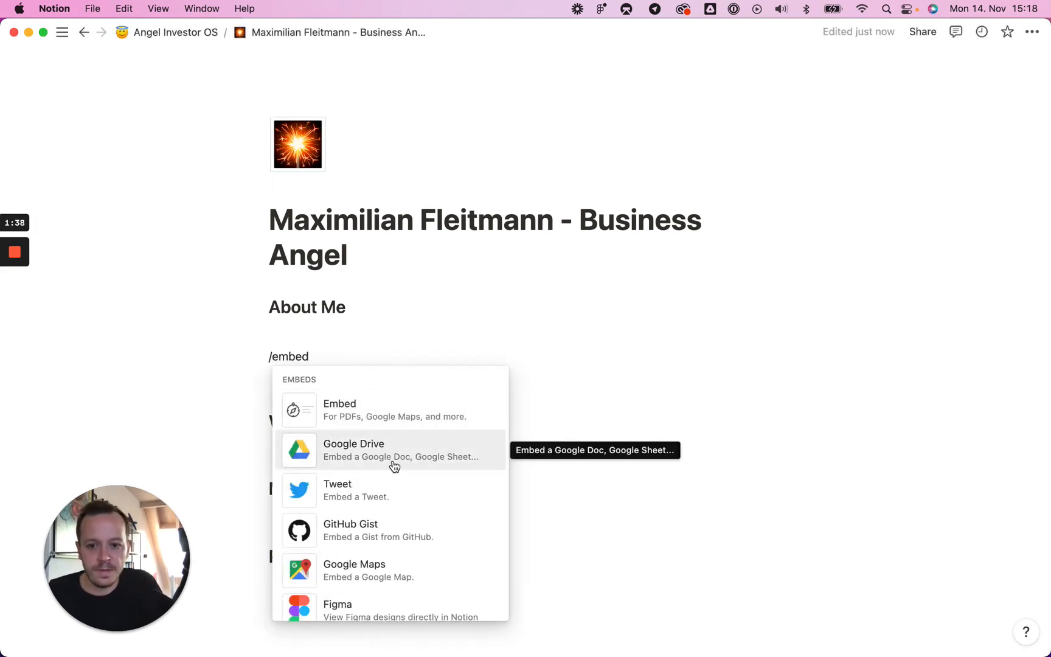
pyautogui.scroll(-10, 394, 465)
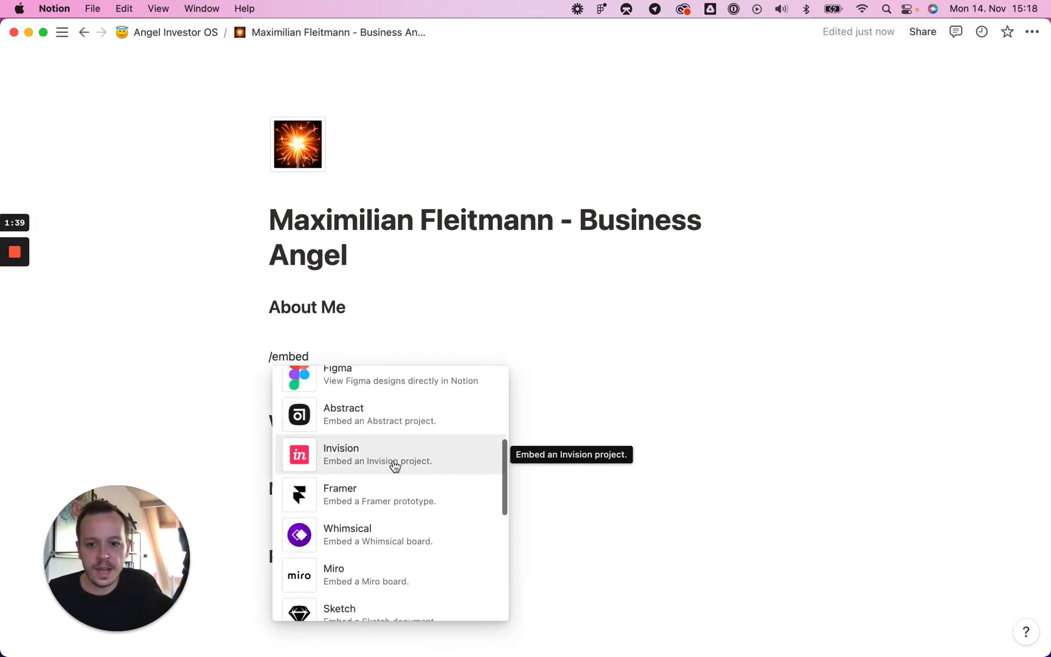
pyautogui.click(371, 491)
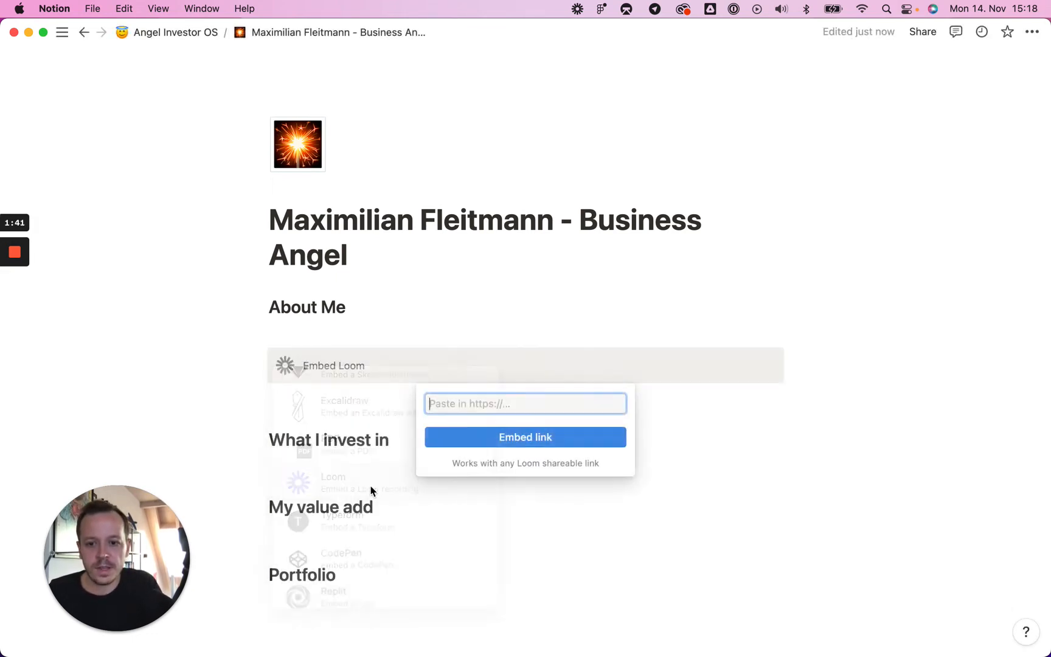
pyautogui.press('super+v')
pyautogui.click(530, 441)
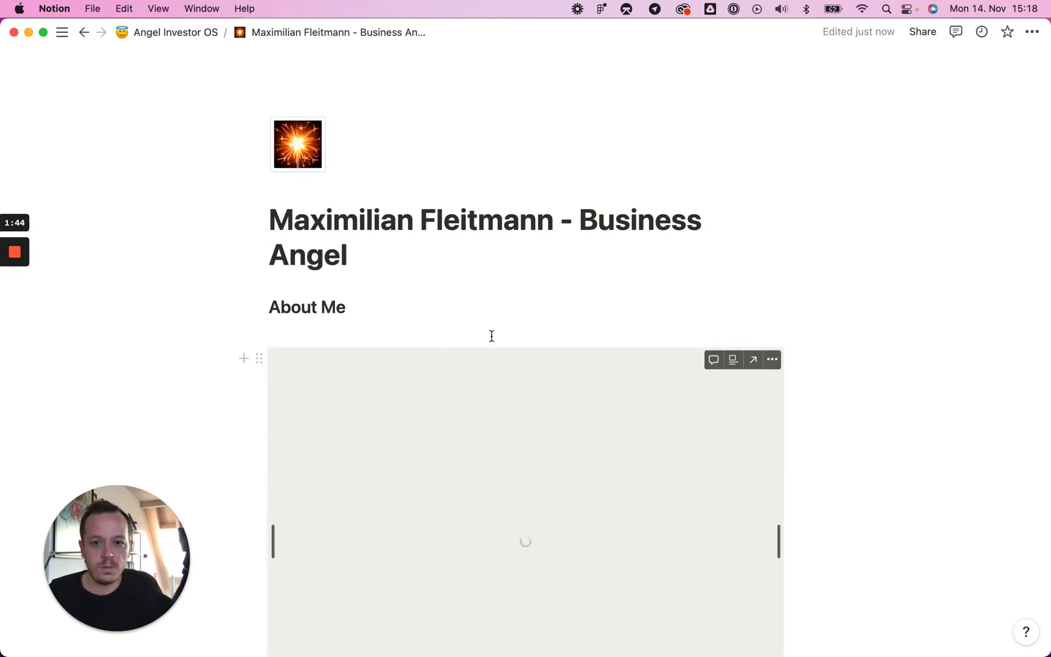
pyautogui.scroll(-5, 491, 334)
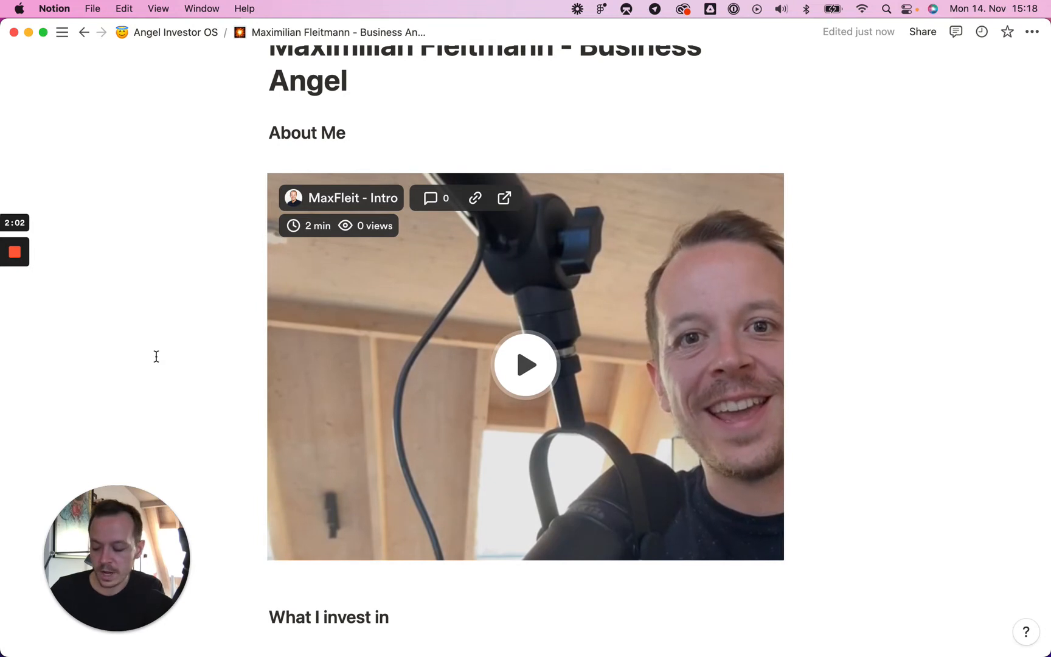
pyautogui.click(464, 389)
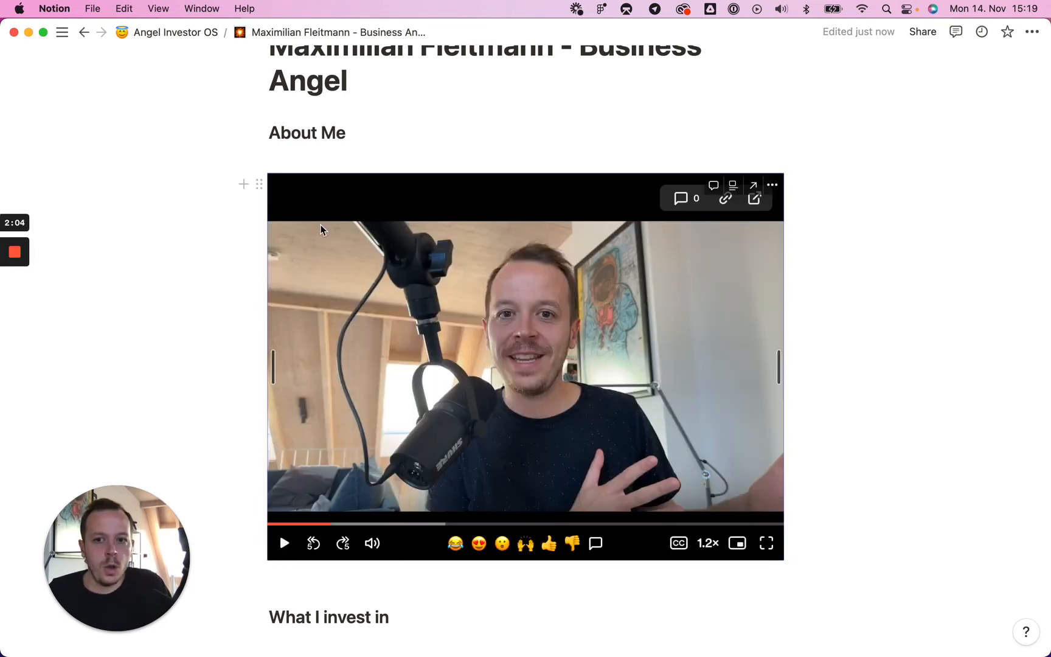
# Add a bio paragraph above the video, beginning "After building my first internet projects when I was 13, entrepreneurship had me.".
pyautogui.click(317, 156)
pyautogui.write('After building my first internet projects when I was 13, entrepreneurship had me. I am passionate about building (technology) companies, together with amazing people.')
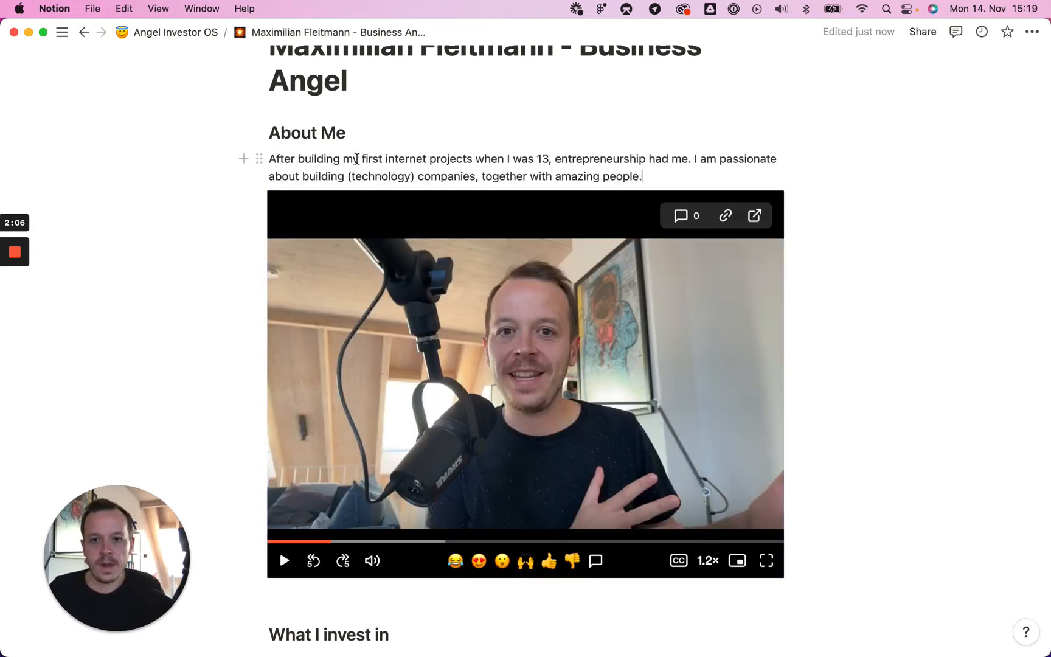
pyautogui.press('Return')
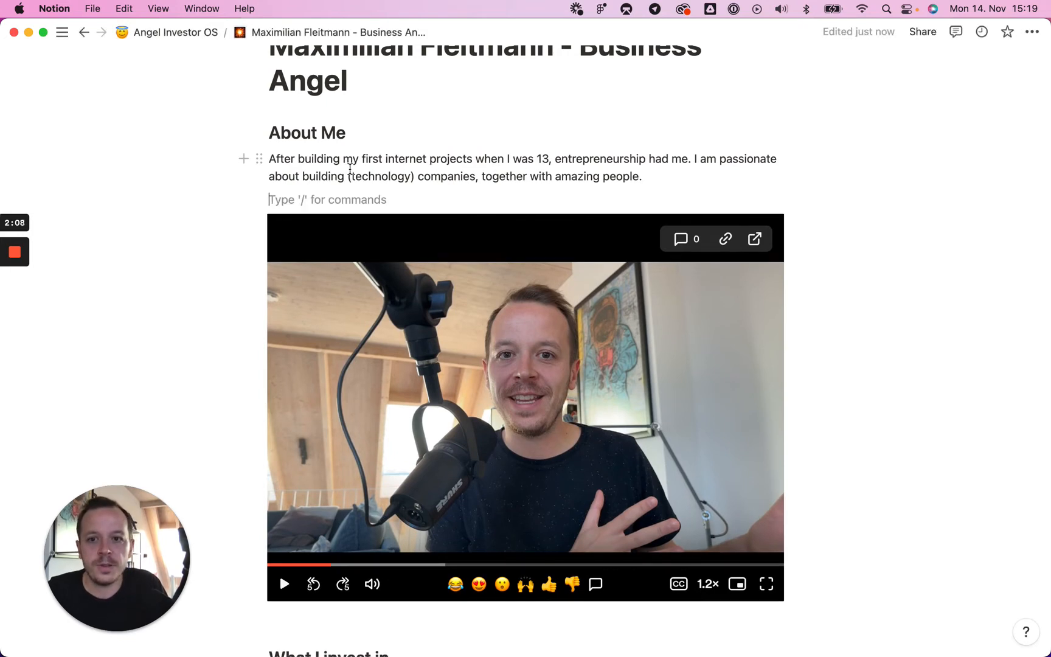
# Add a Heading 2 reading "More Links" below the Portfolio section.
pyautogui.scroll(-5, 361, 169)
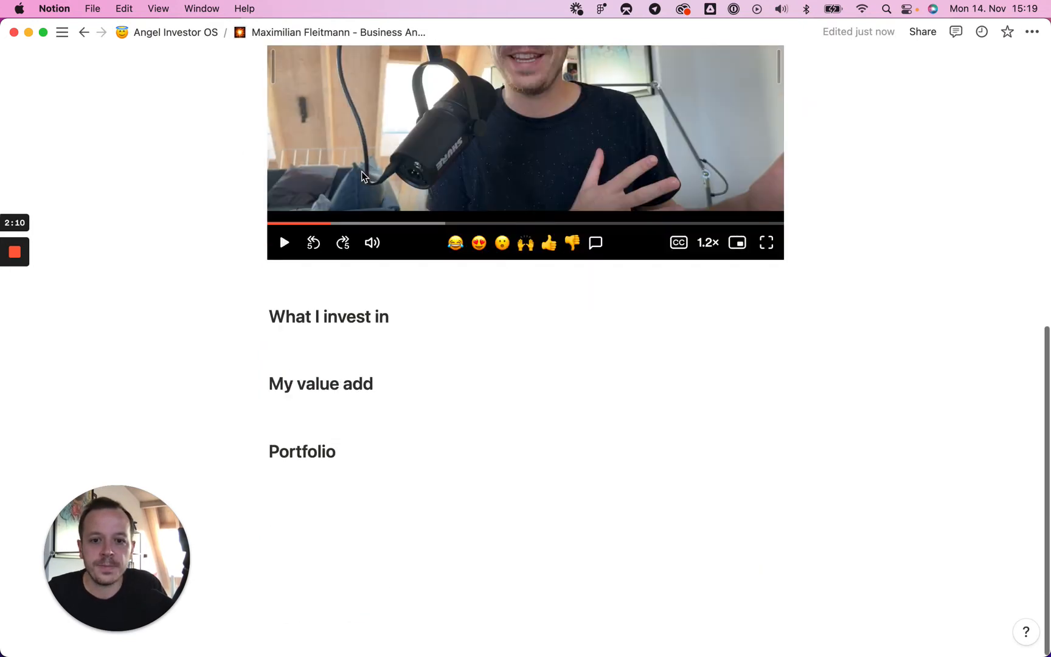
pyautogui.click(316, 485)
pyautogui.press('Return')
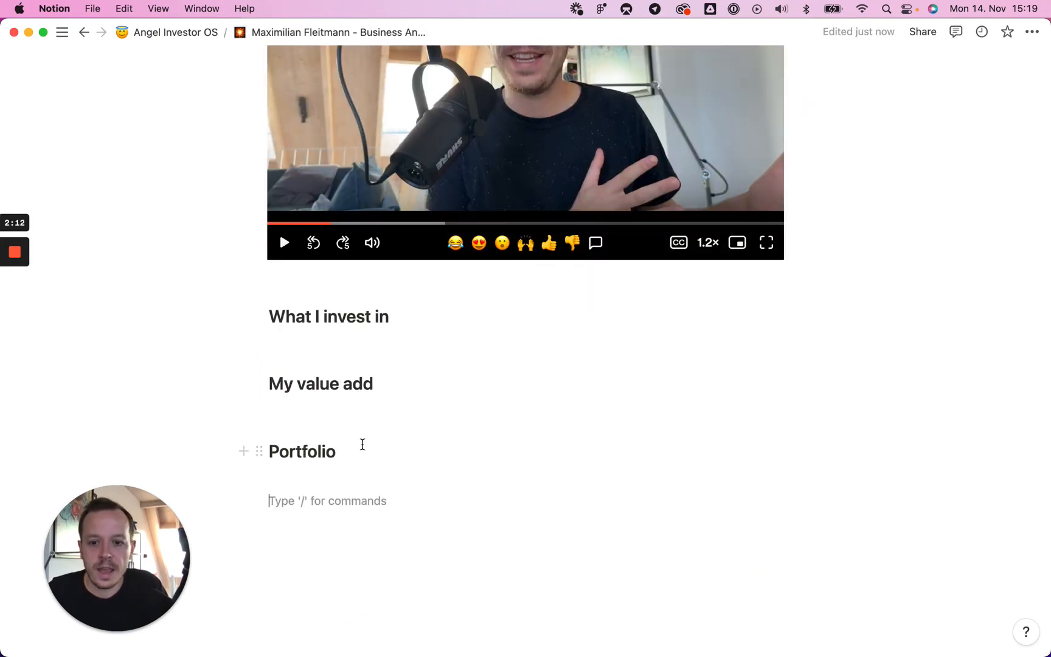
pyautogui.write('/h2')
pyautogui.press('Return')
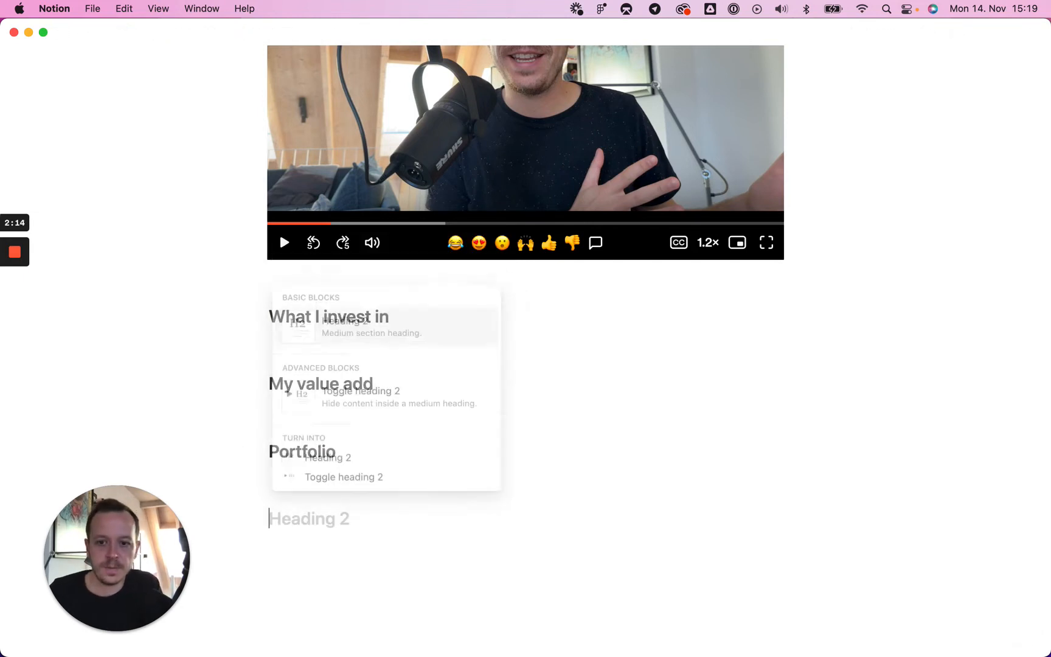
pyautogui.write('More Links')
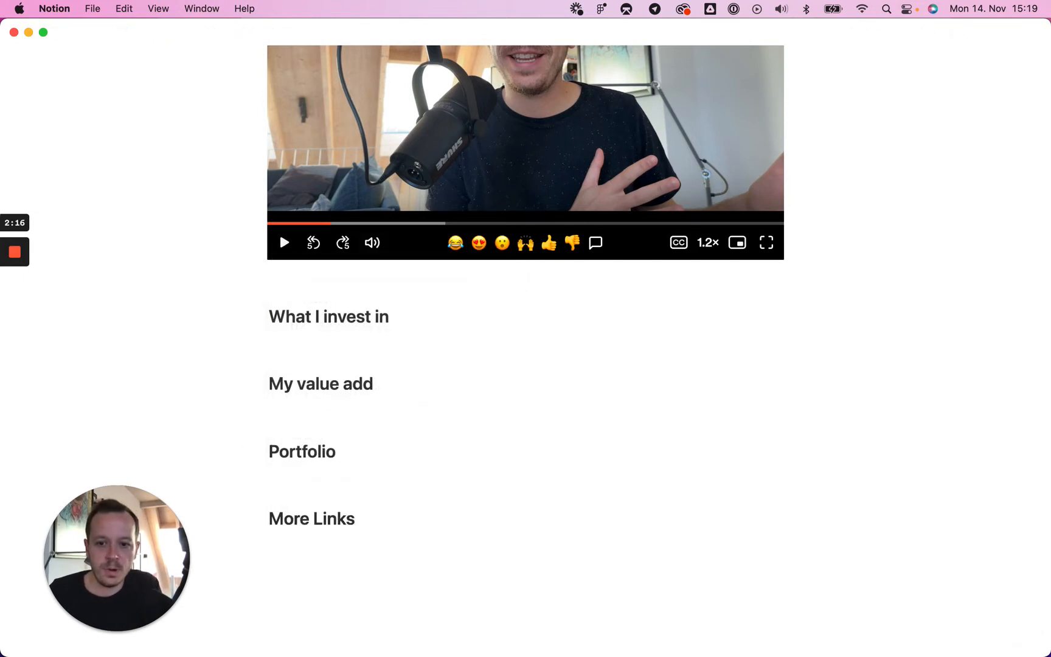
# Insert a simple table under More Links and label its first-column rows Personal Website, Twitter and LinkedIn.
pyautogui.press('Return')
pyautogui.press('Return')
pyautogui.press('BackSpace')
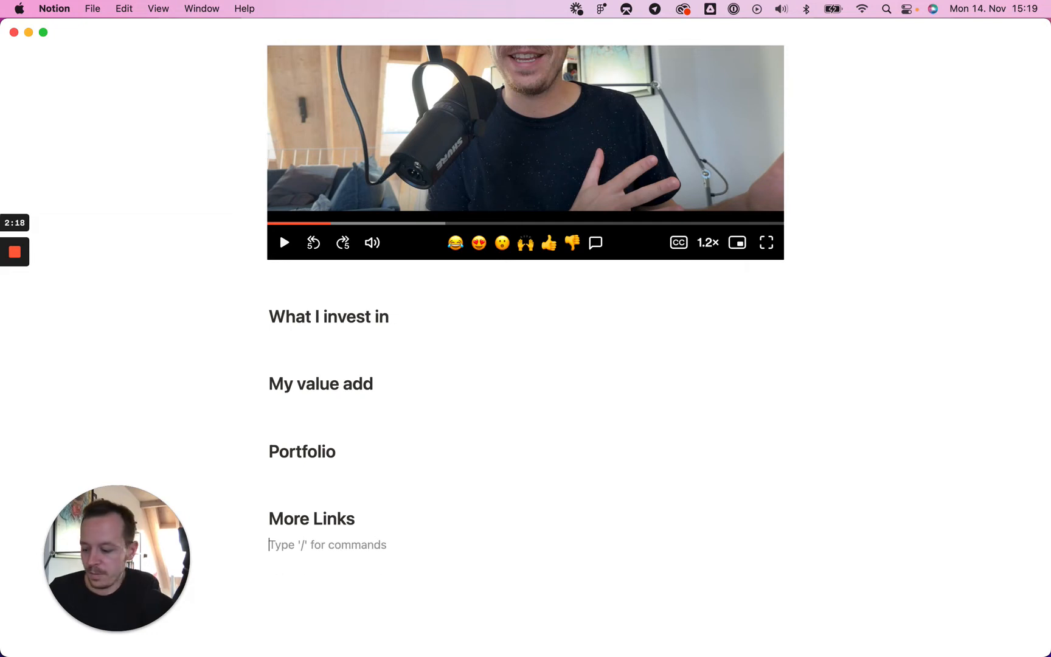
pyautogui.write('/table')
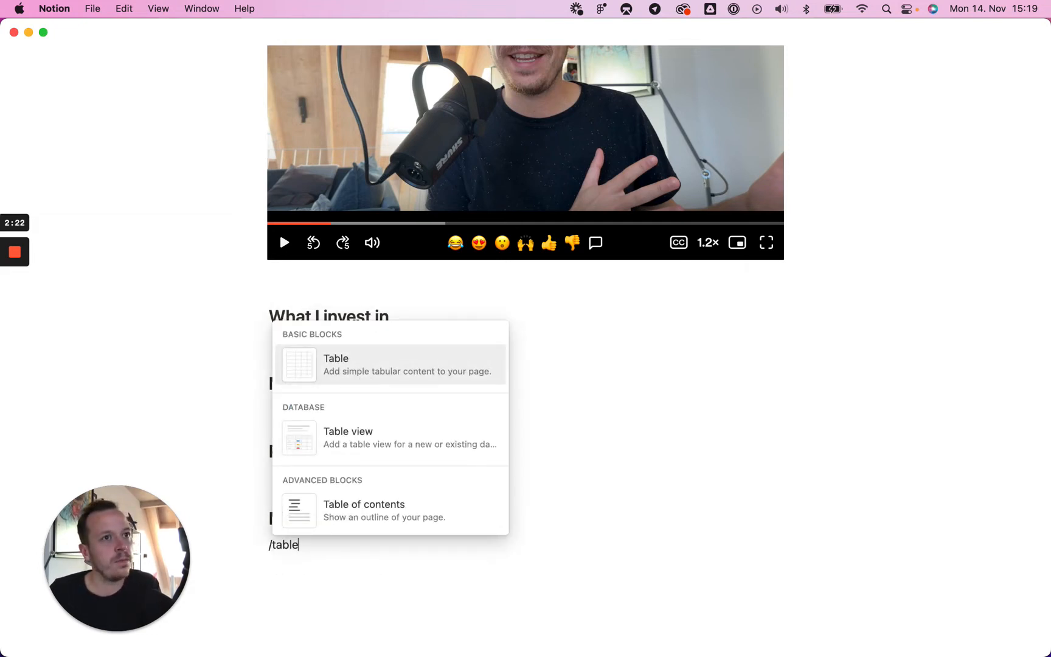
pyautogui.press('Return')
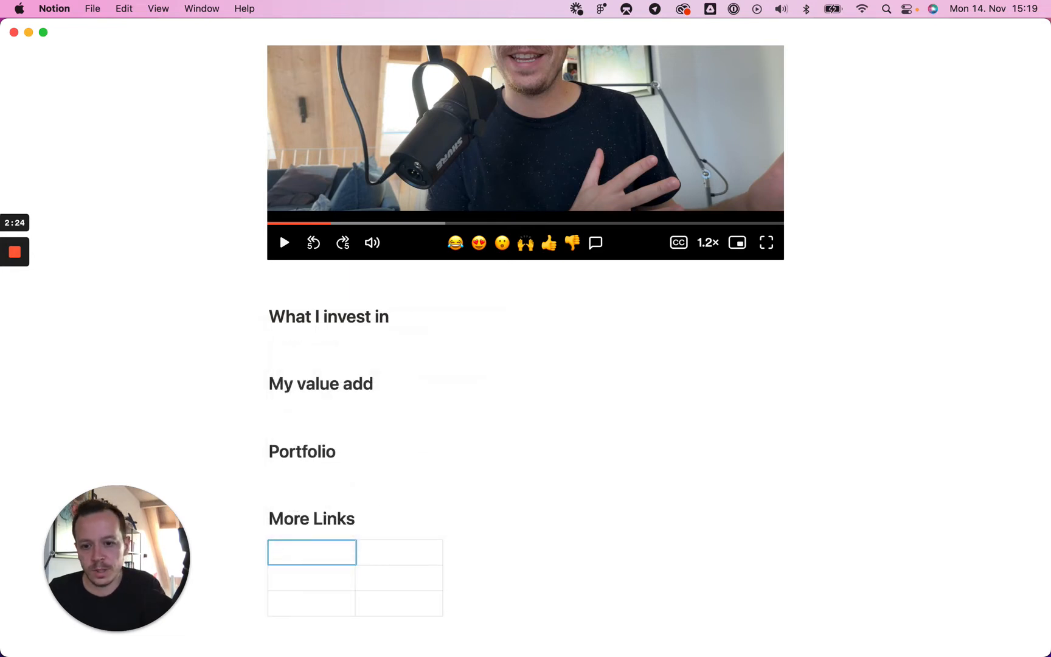
pyautogui.write('Pers')
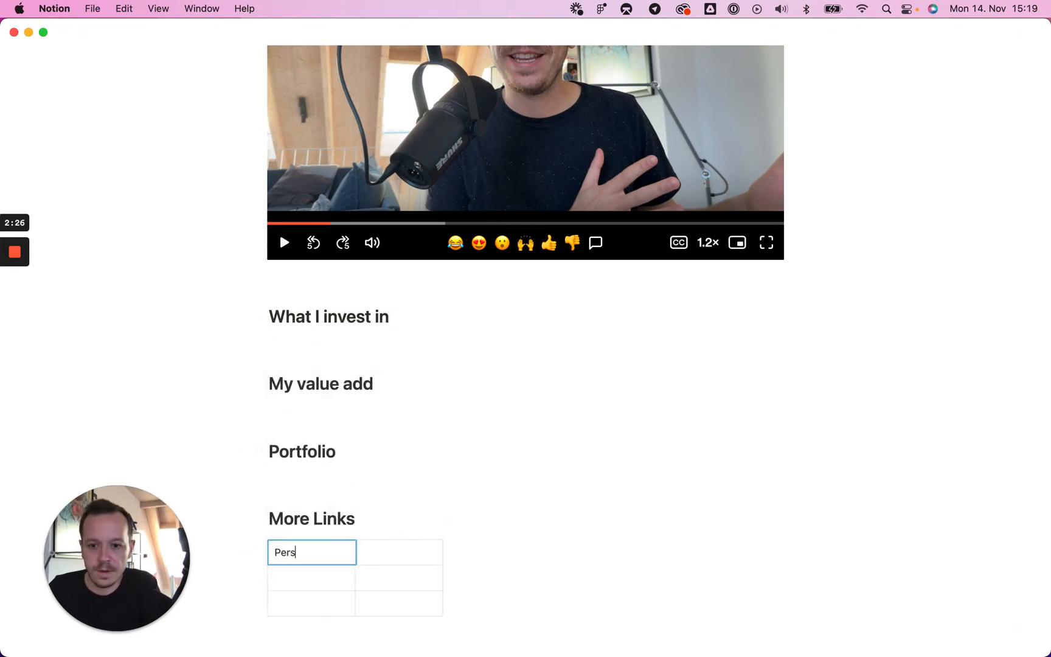
pyautogui.write('onal Website')
pyautogui.press('Return')
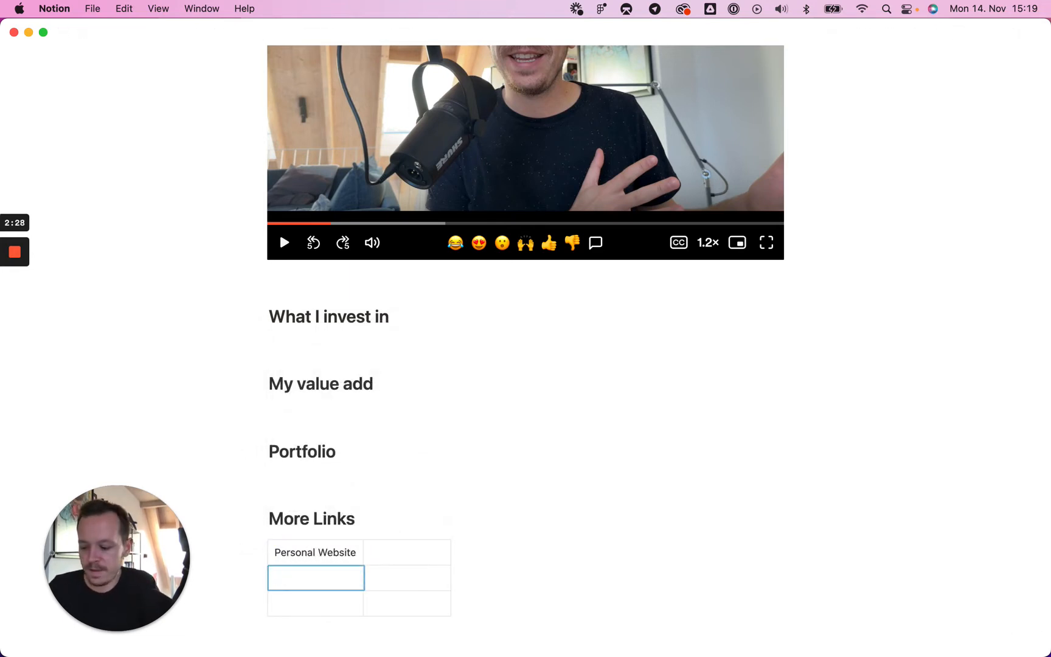
pyautogui.write('Twitter')
pyautogui.press('Return')
pyautogui.write('LinkedIn')
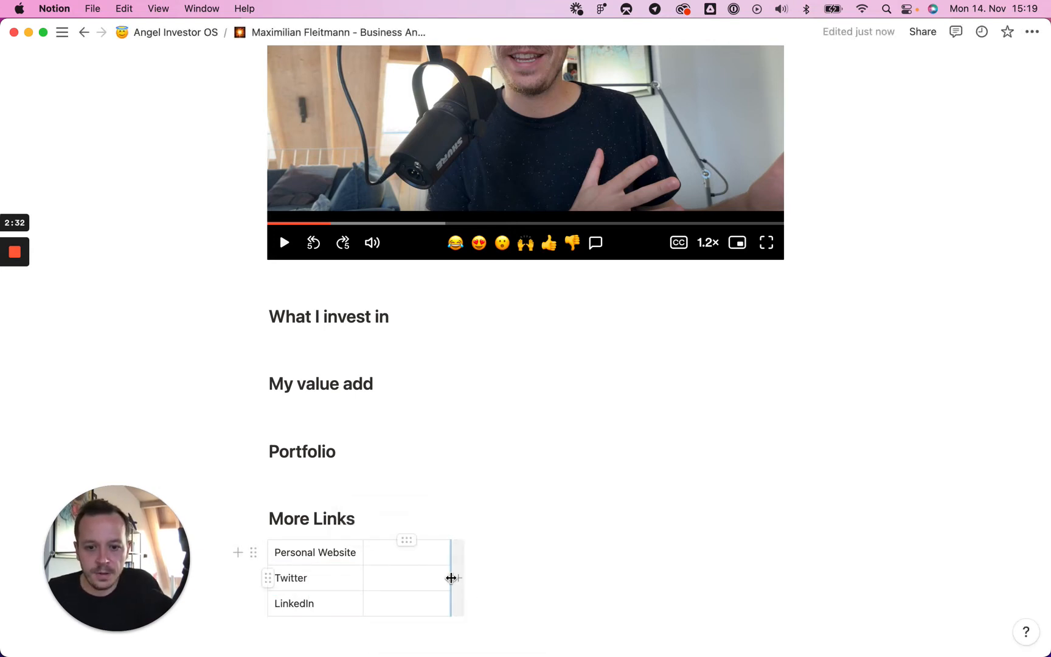
# Widen both columns of the More Links table so it spans roughly the page's text width.
pyautogui.moveTo(451, 577); pyautogui.dragTo(663, 575)
pyautogui.click(368, 572)
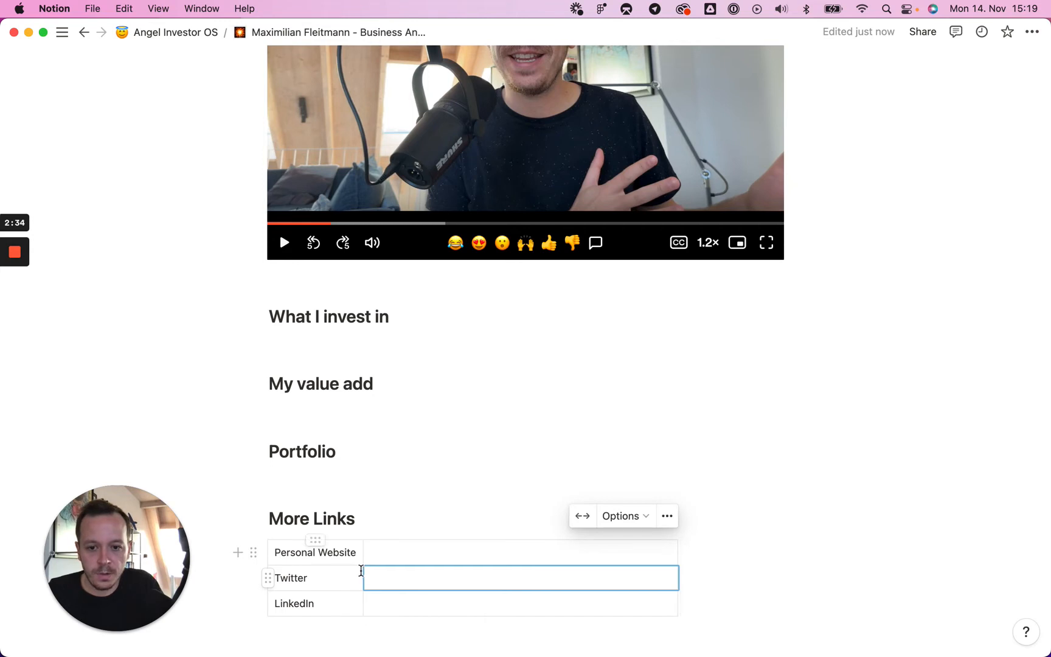
pyautogui.moveTo(361, 567); pyautogui.dragTo(462, 565)
# Enter the personal website's full https address in the cell beside Personal Website.
pyautogui.click(515, 547)
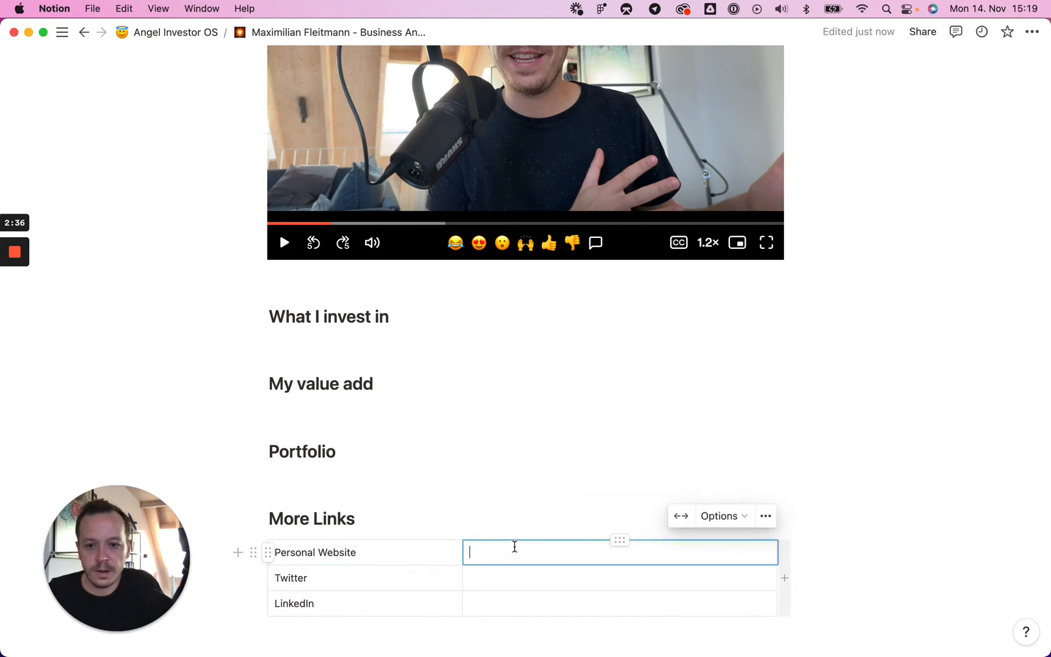
pyautogui.write('https:/')
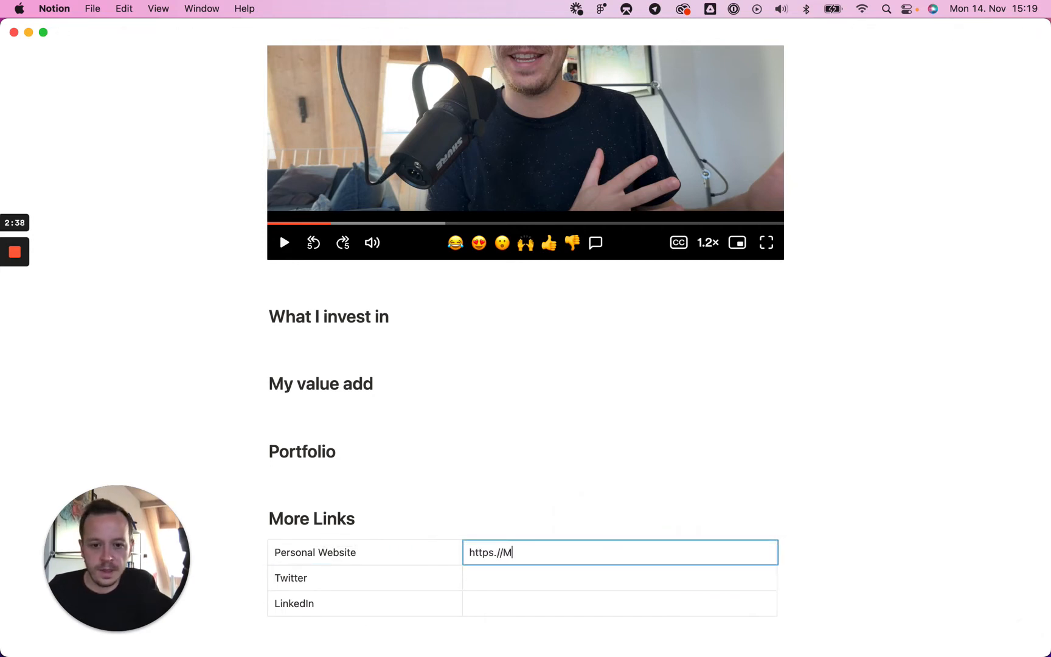
pyautogui.write('/maxfleit.com')
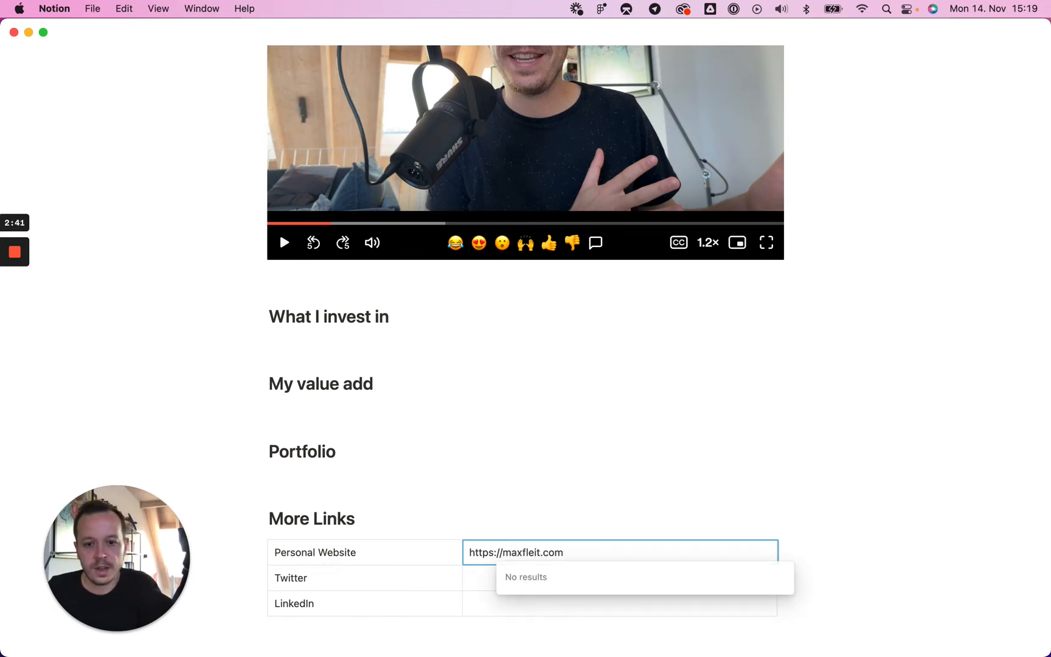
pyautogui.click(524, 524)
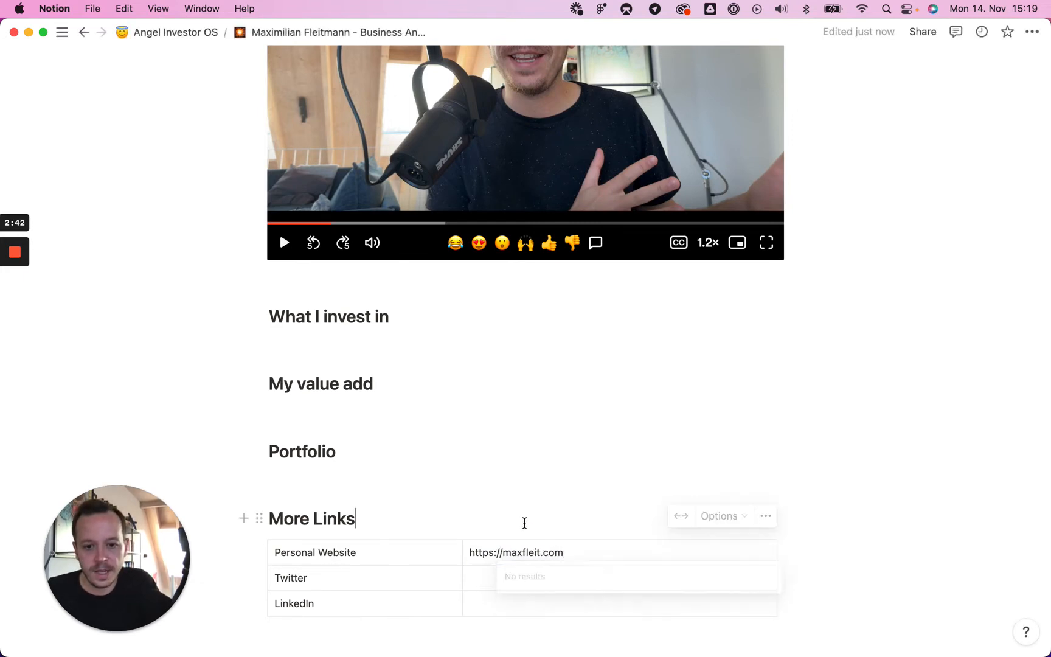
# Turn the address in the Personal Website row into a web link to that same site.
pyautogui.click(482, 554)
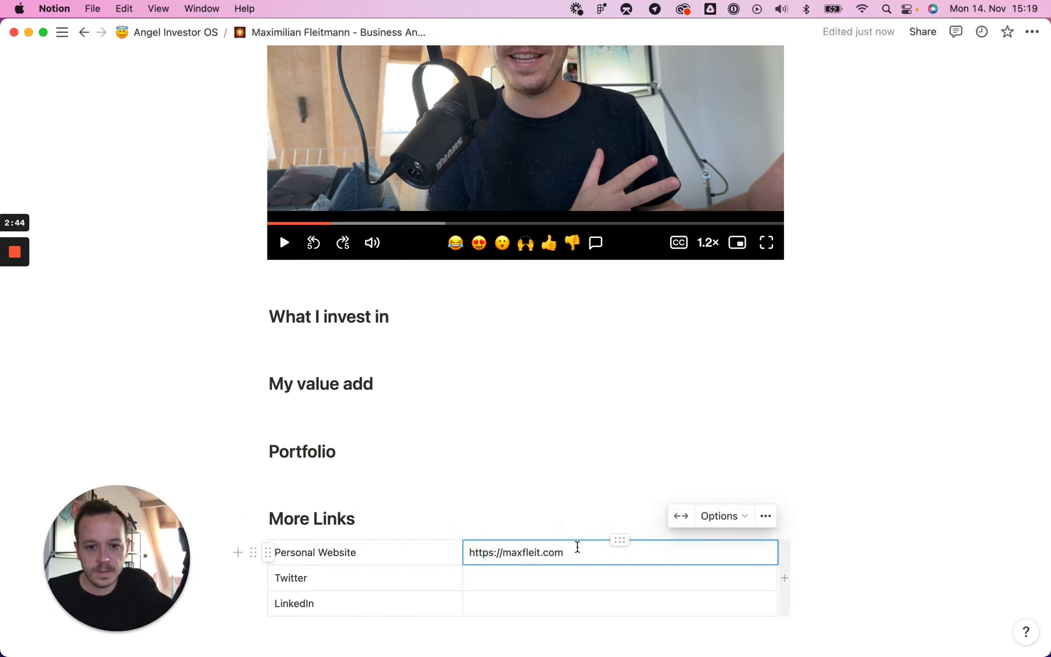
pyautogui.moveTo(566, 553); pyautogui.dragTo(469, 552)
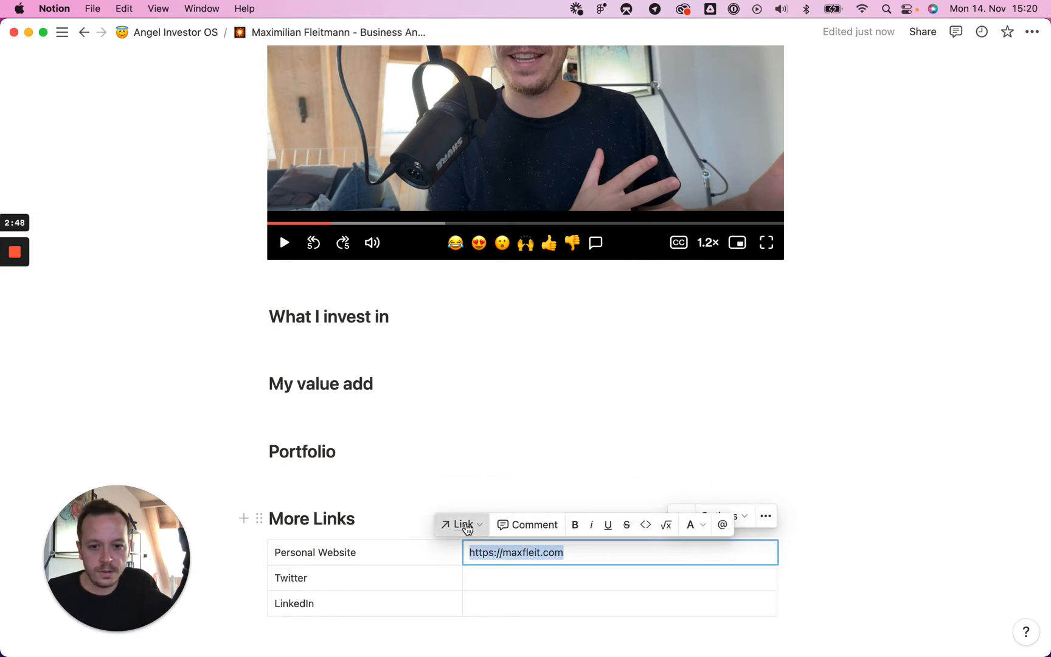
pyautogui.click(463, 524)
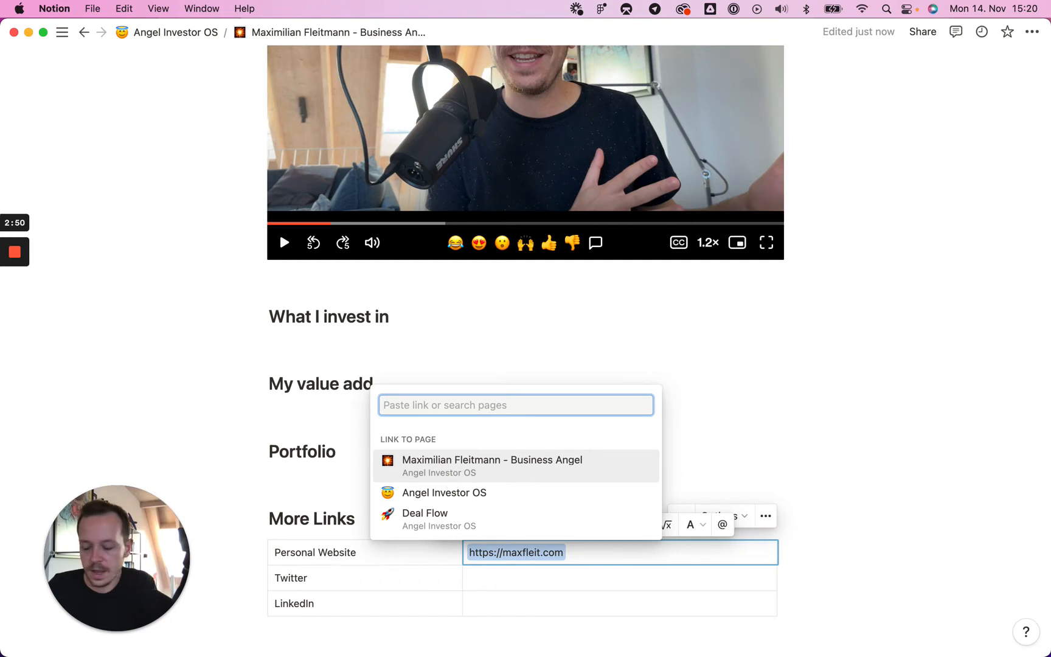
pyautogui.write('https://')
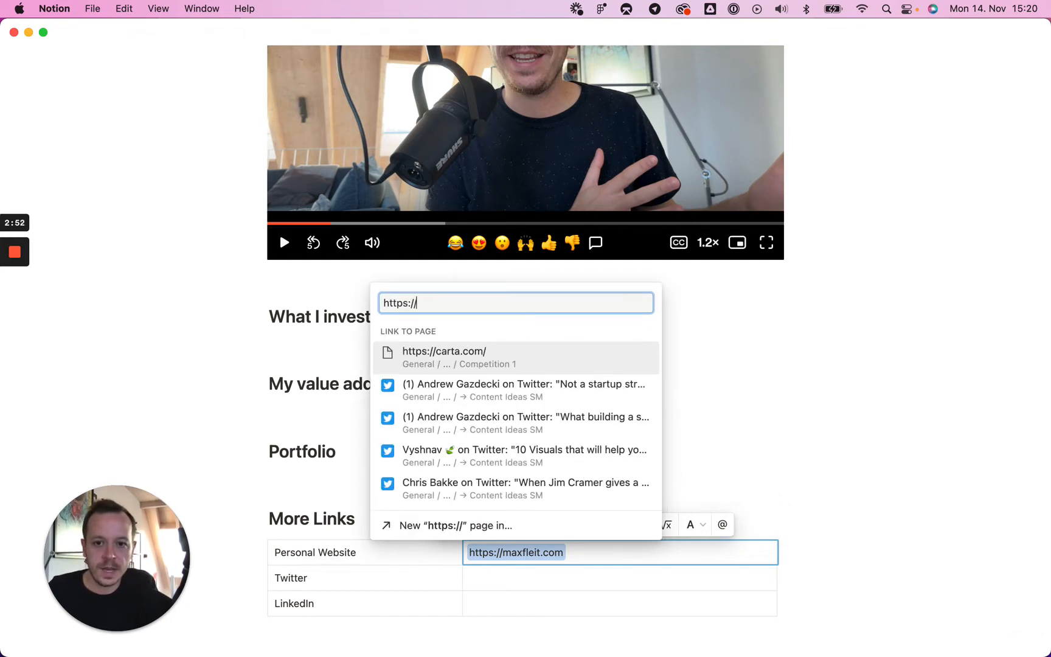
pyautogui.write('maxfleit.com')
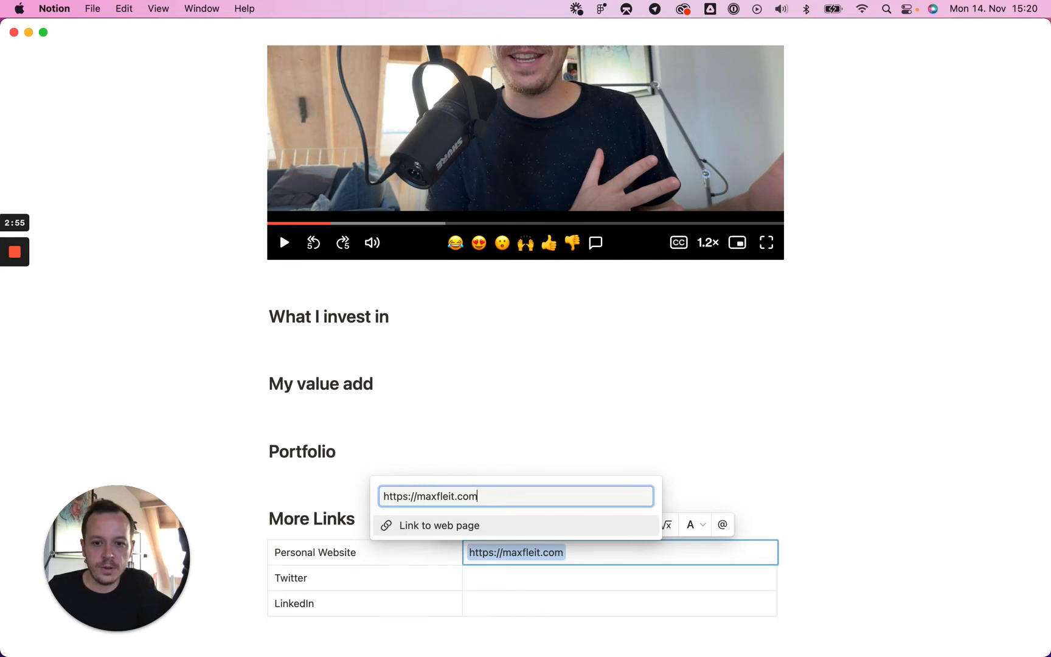
pyautogui.press('Return')
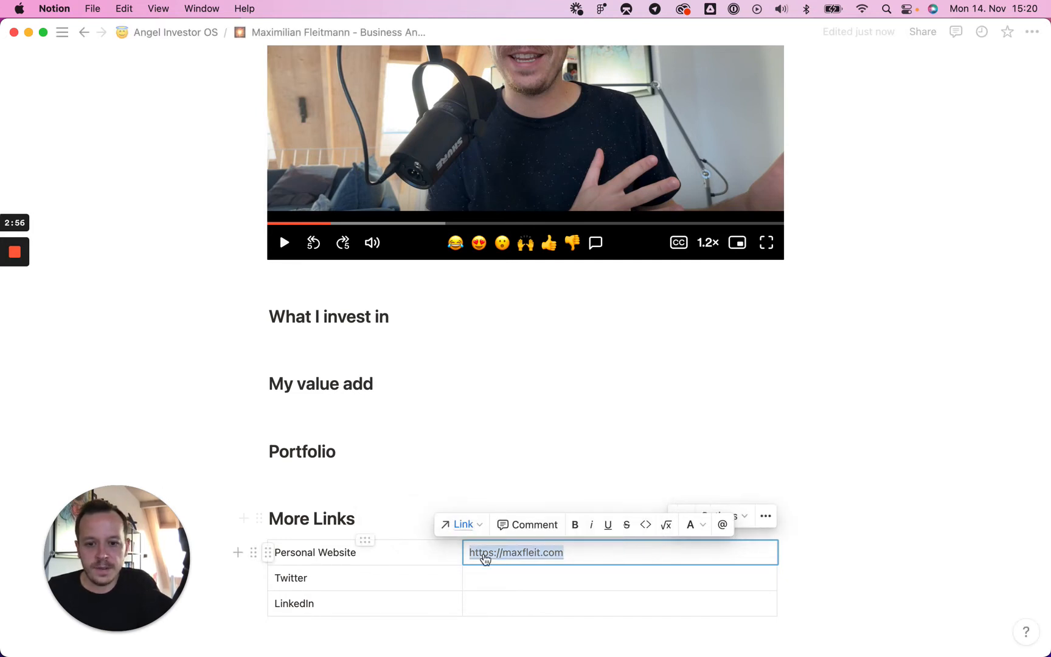
# Enter the full https address of the Twitter profile in the cell beside Twitter.
pyautogui.click(509, 574)
pyautogui.write('htts')
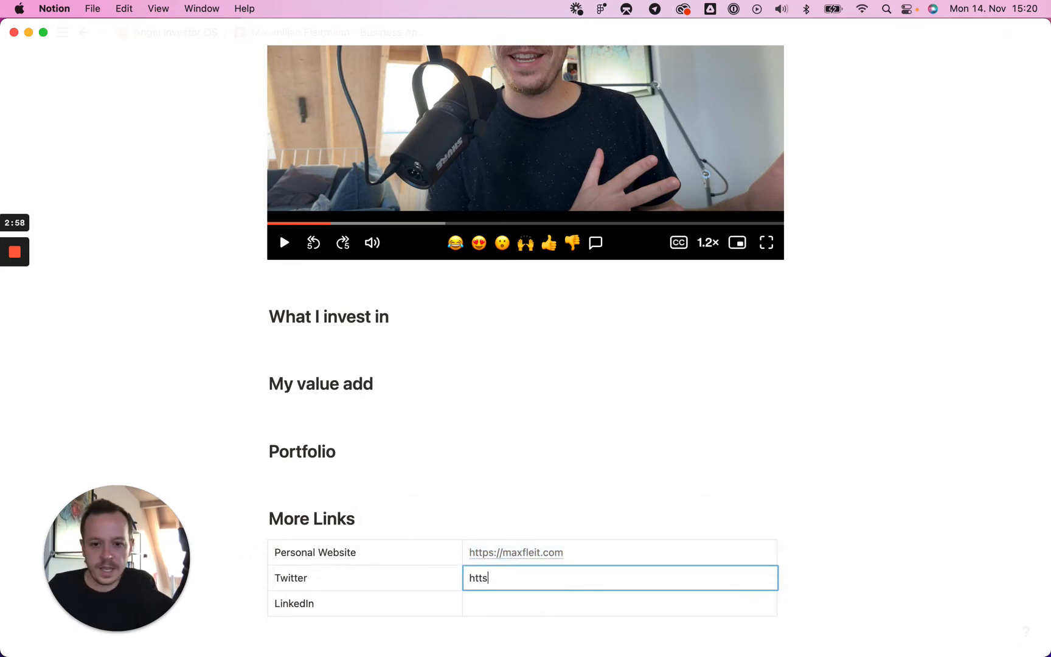
pyautogui.press('BackSpace')
pyautogui.write('ps://twitter.com/Max')
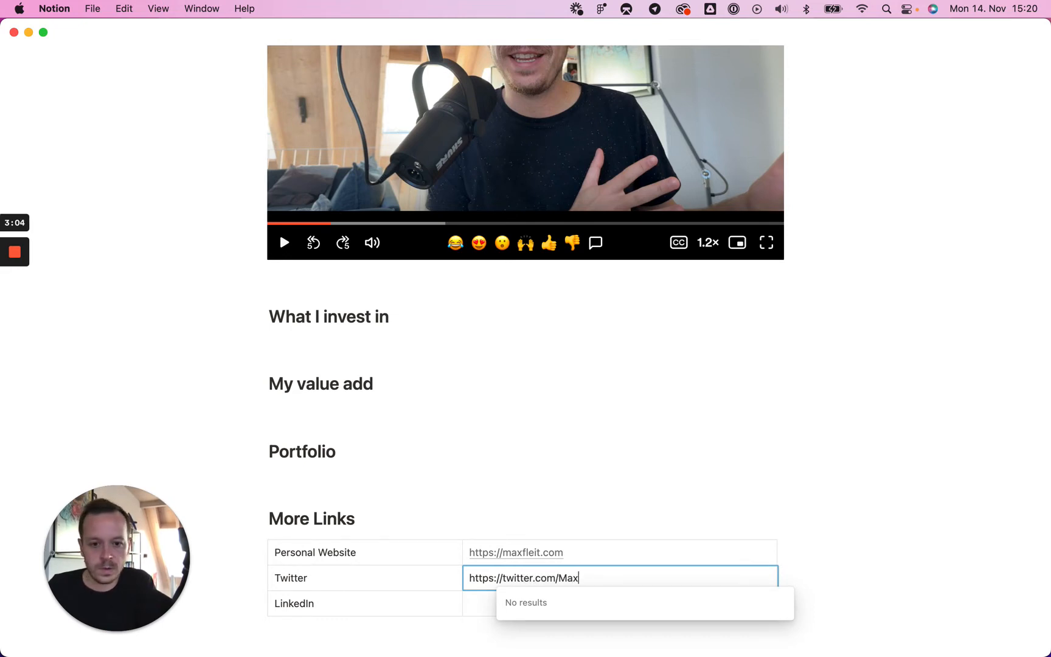
pyautogui.press('BackSpace')
pyautogui.press('BackSpace')
pyautogui.write('maxfleit')
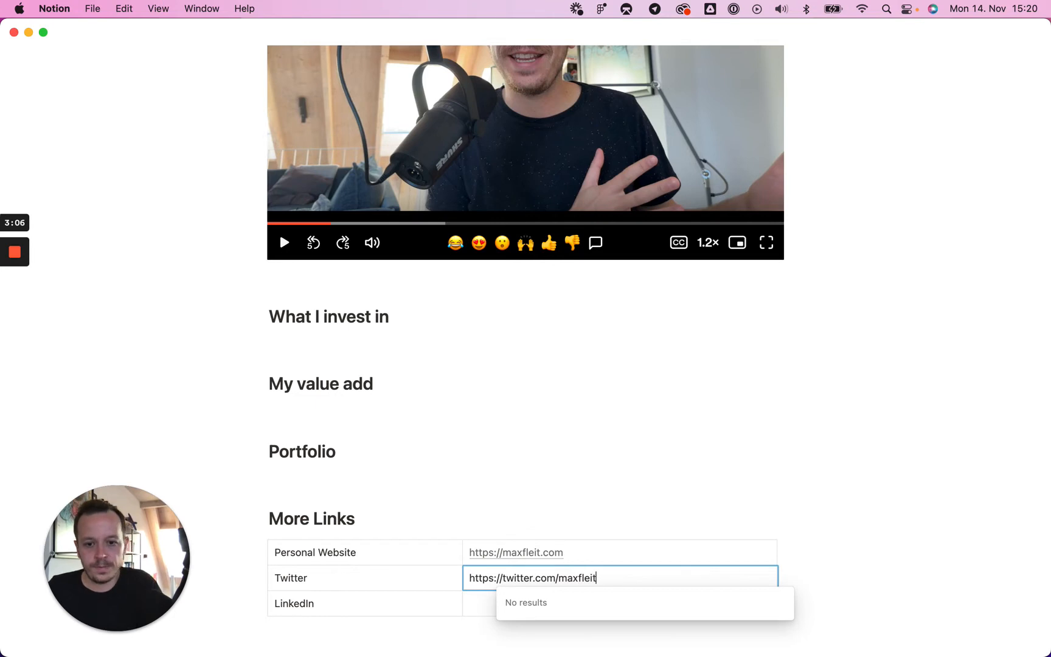
# Turn the address in the Twitter row into a web link to that same profile.
pyautogui.moveTo(599, 578); pyautogui.dragTo(471, 577)
pyautogui.click(476, 555)
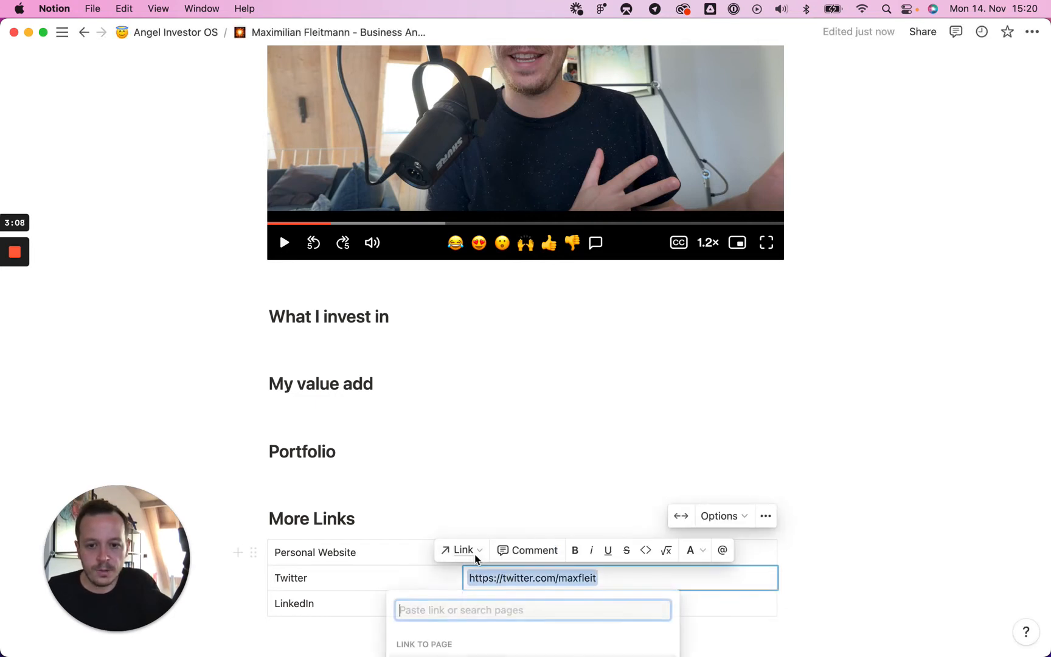
pyautogui.press('super+v')
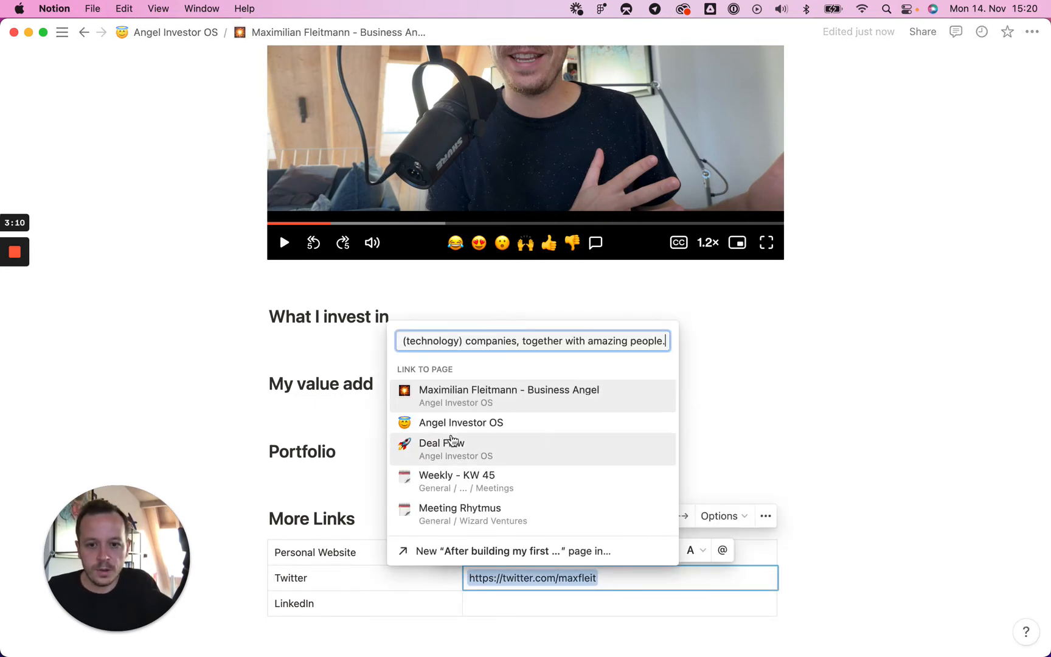
pyautogui.press('super+a')
pyautogui.write('htt')
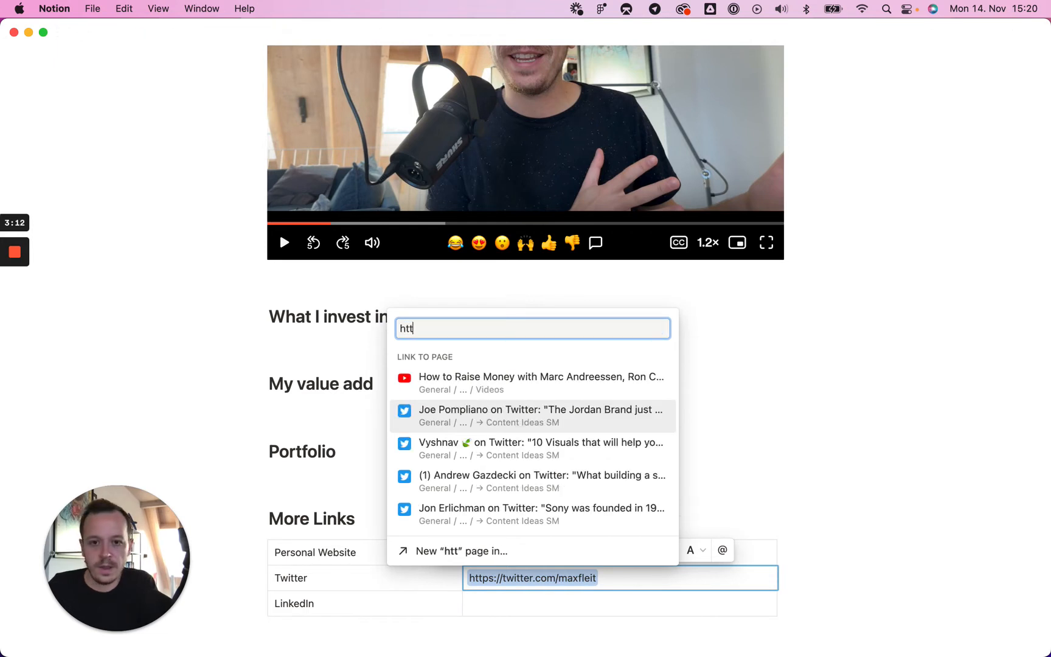
pyautogui.write('ps://twitter.cm')
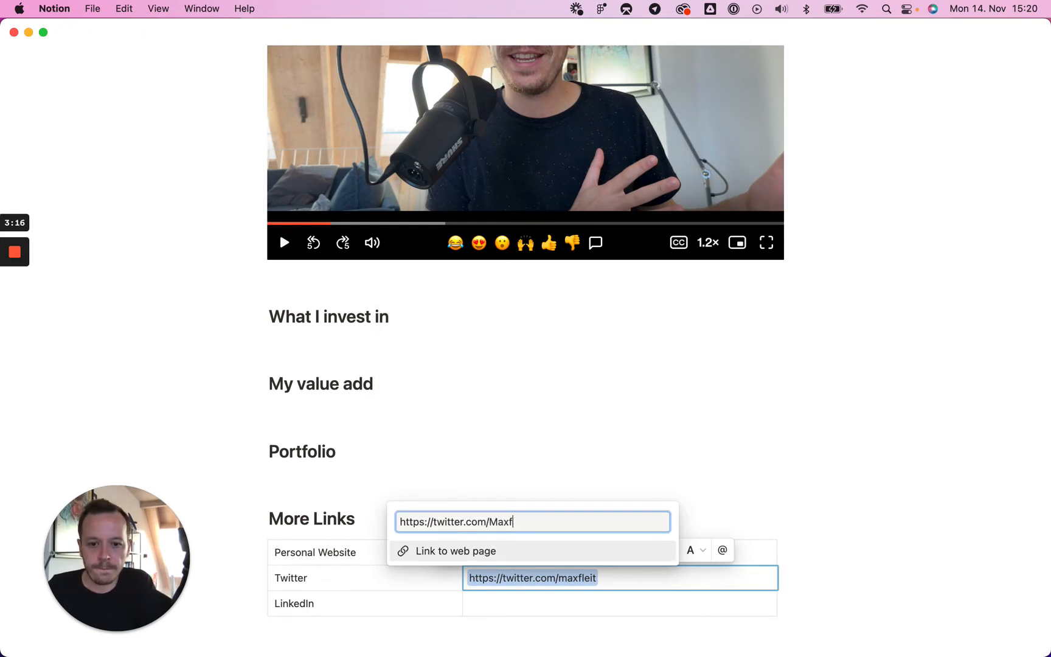
pyautogui.write('m/maxfleit')
pyautogui.press('Return')
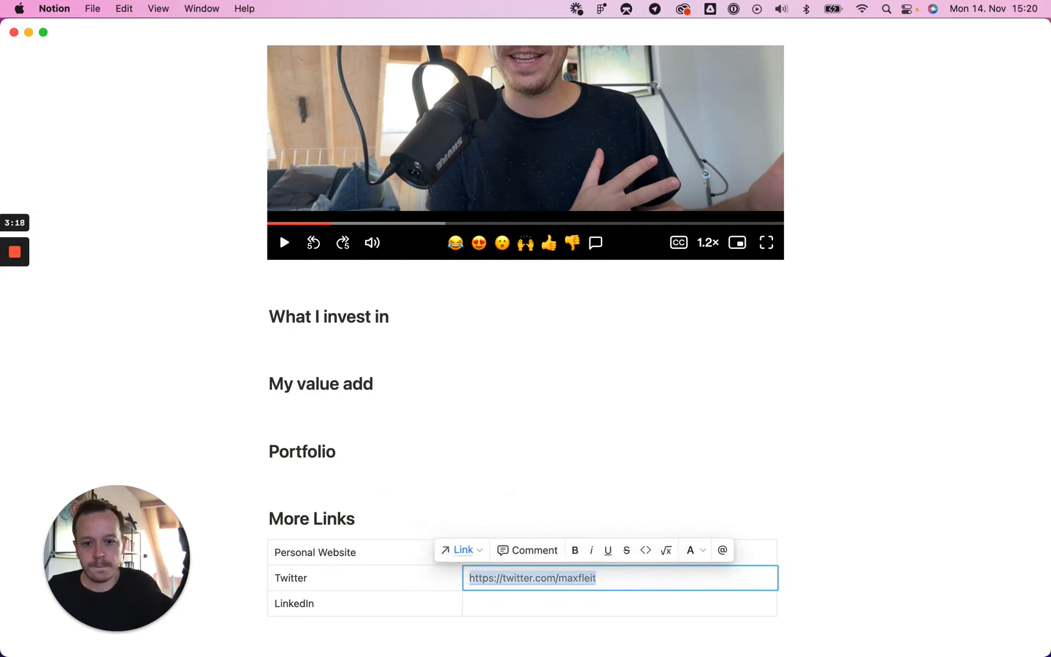
# Add the LinkedIn profile URL in the cell beside LinkedIn, keeping it as a plain link.
pyautogui.click(504, 601)
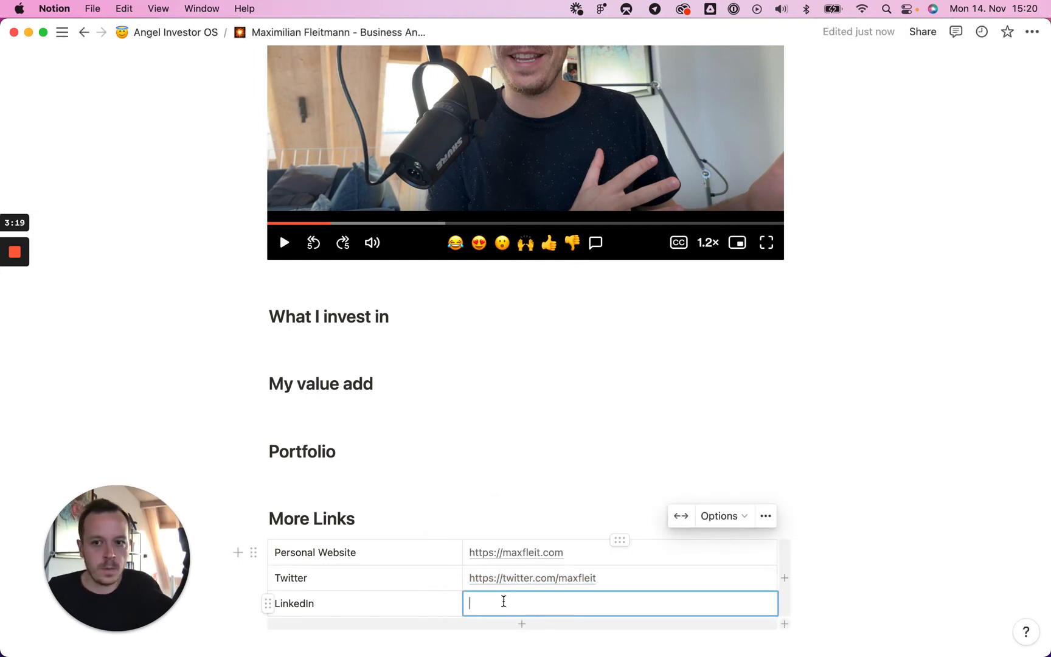
pyautogui.write('https://www.linkedin.com/in/maximilian-fleitmann/')
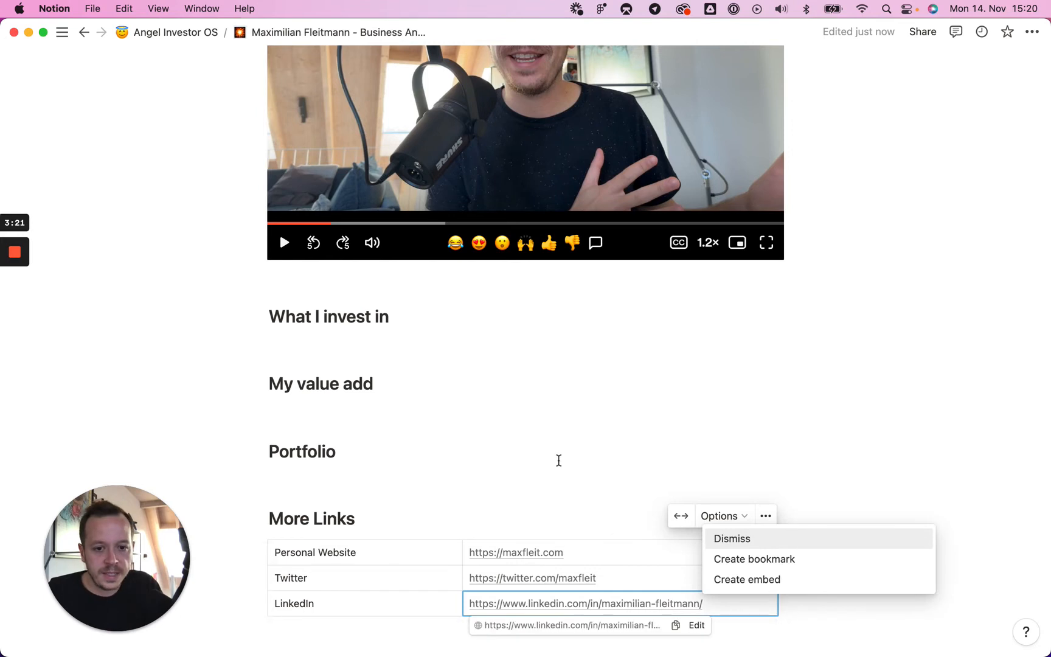
pyautogui.click(564, 467)
# Insert a blank line between the About Me heading and the bio paragraph.
pyautogui.scroll(-3, 481, 469)
pyautogui.scroll(10, 478, 474)
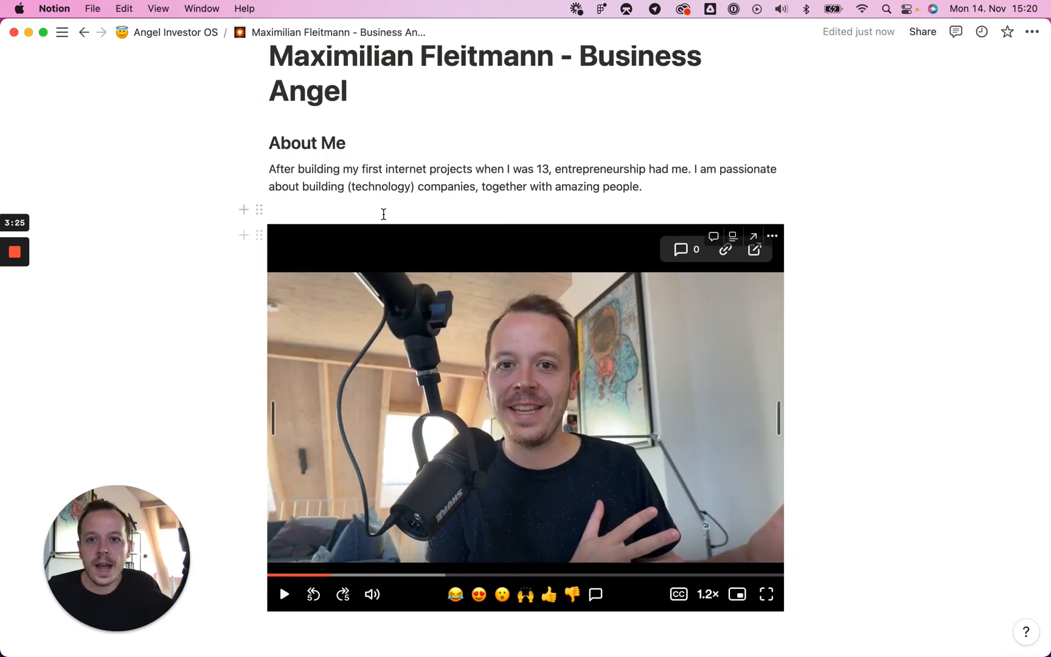
pyautogui.click(362, 145)
pyautogui.press('Return')
# Start a bulleted list under What I invest in with the entries Education and Software.
pyautogui.scroll(-8, 348, 230)
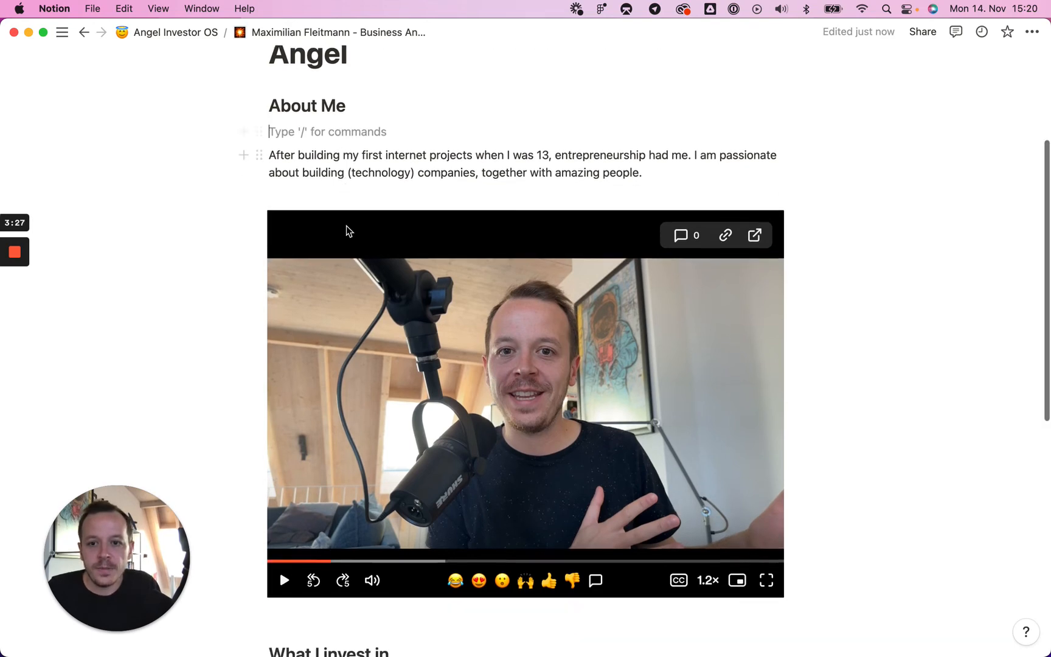
pyautogui.click(321, 433)
pyautogui.write('- ')
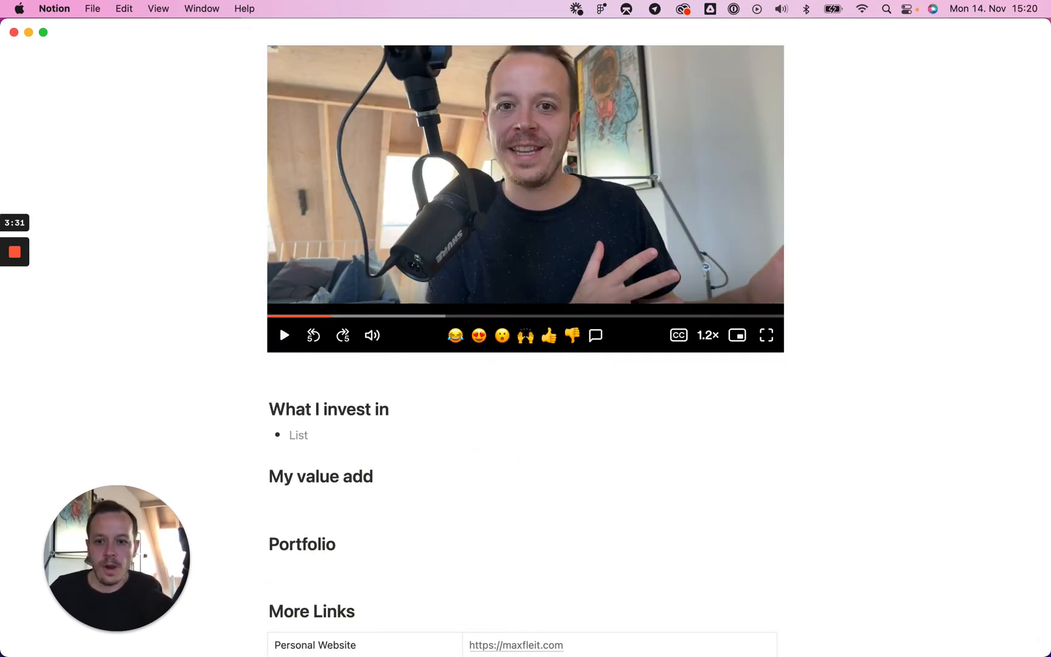
pyautogui.write('Education Companies')
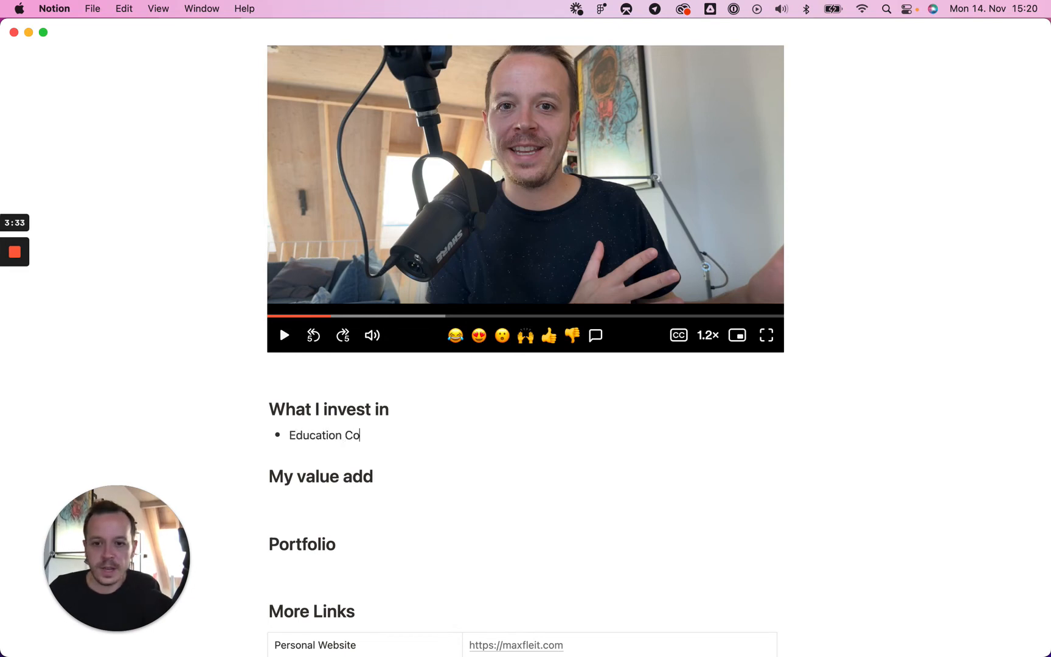
pyautogui.press('Return')
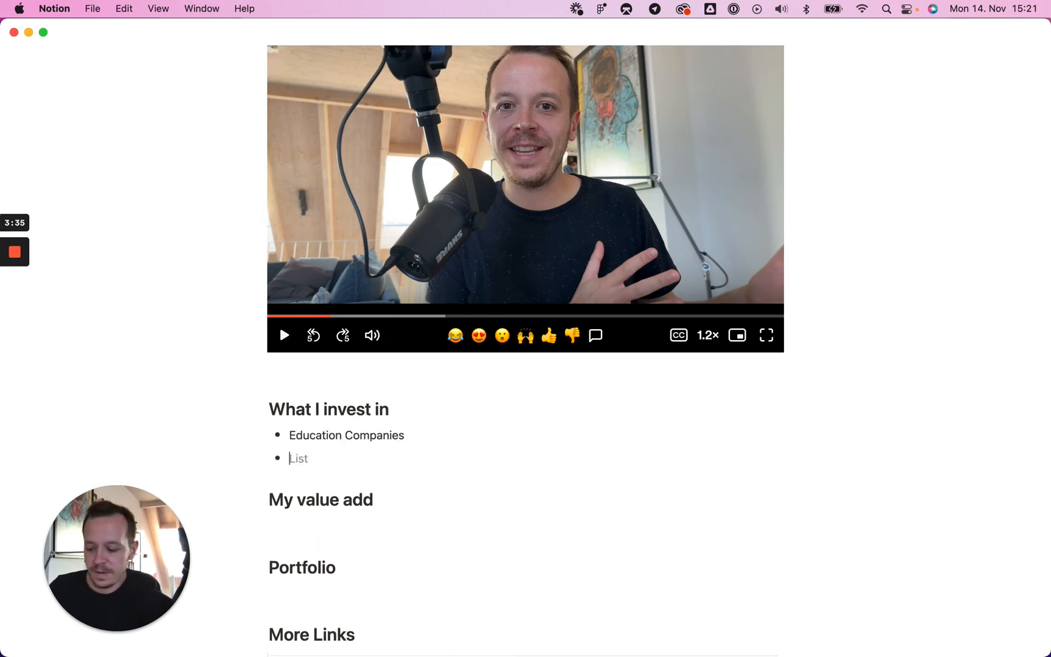
pyautogui.write('Software')
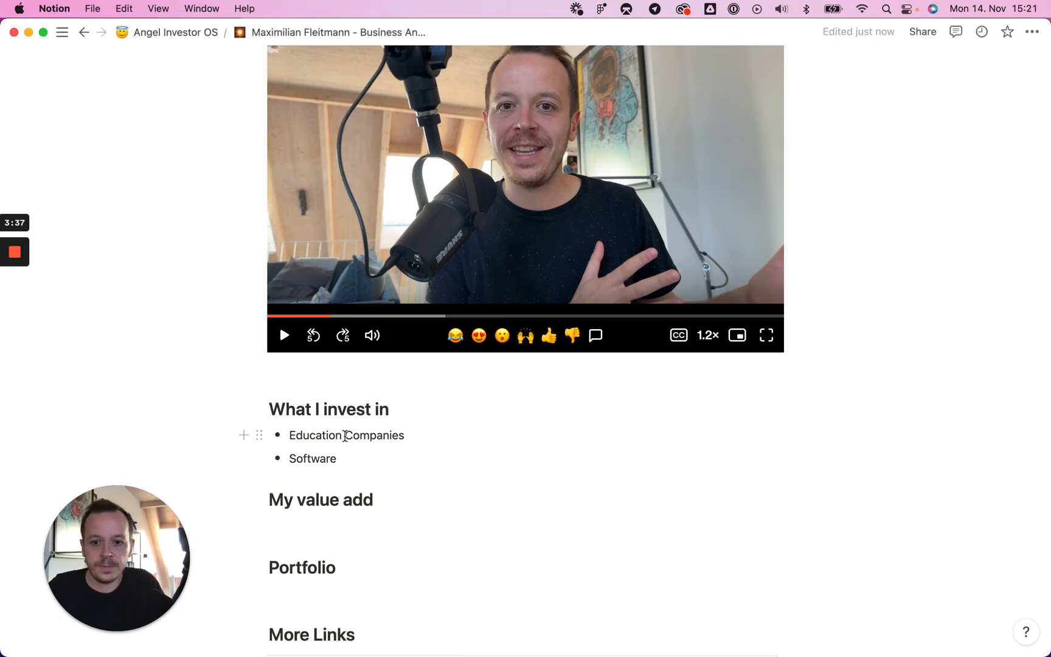
pyautogui.moveTo(345, 435); pyautogui.dragTo(425, 434)
pyautogui.press('BackSpace')
# Add a third bullet reading Community Driven Products below Software in the What I invest in list.
pyautogui.click(352, 456)
pyautogui.press('Return')
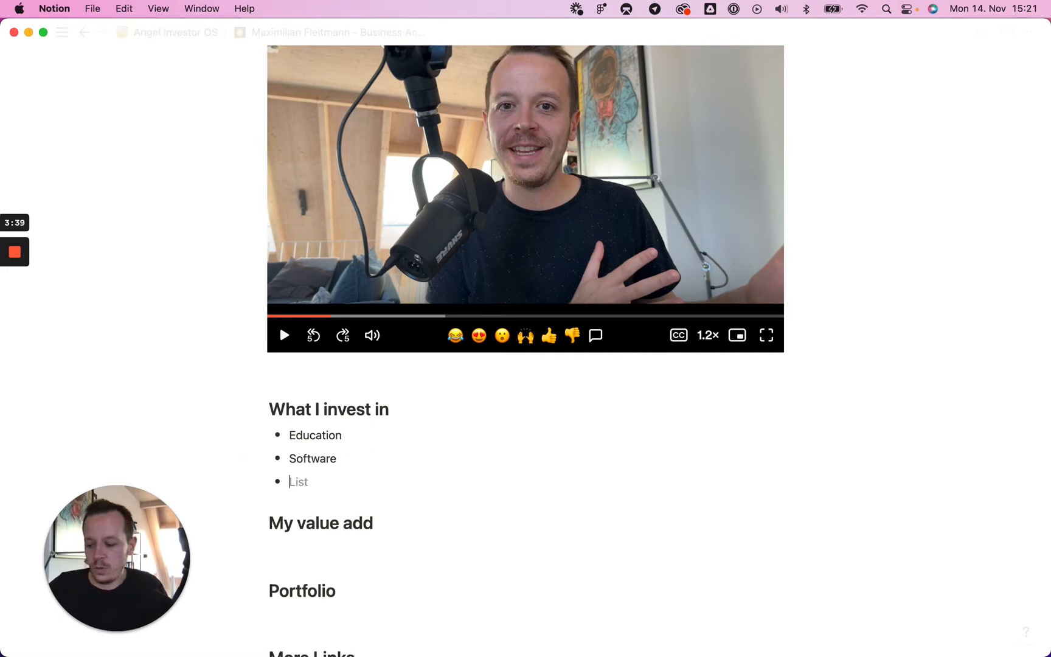
pyautogui.write('Community Driven Prdocut')
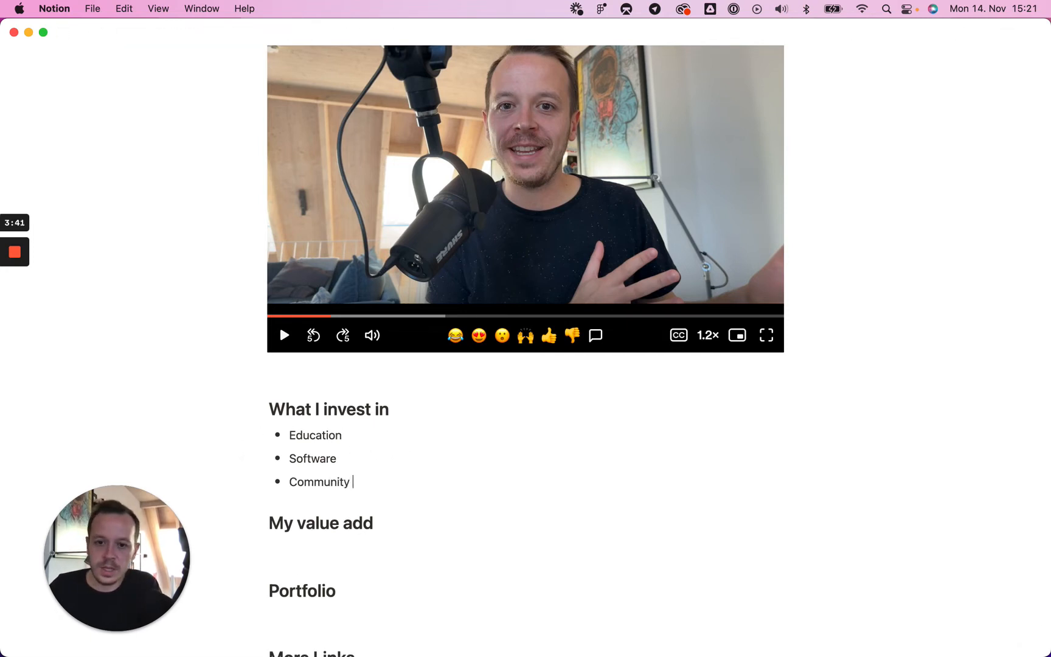
pyautogui.press('BackSpace')
pyautogui.press('BackSpace')
pyautogui.press('BackSpace')
pyautogui.press('BackSpace')
pyautogui.press('BackSpace')
pyautogui.press('BackSpace')
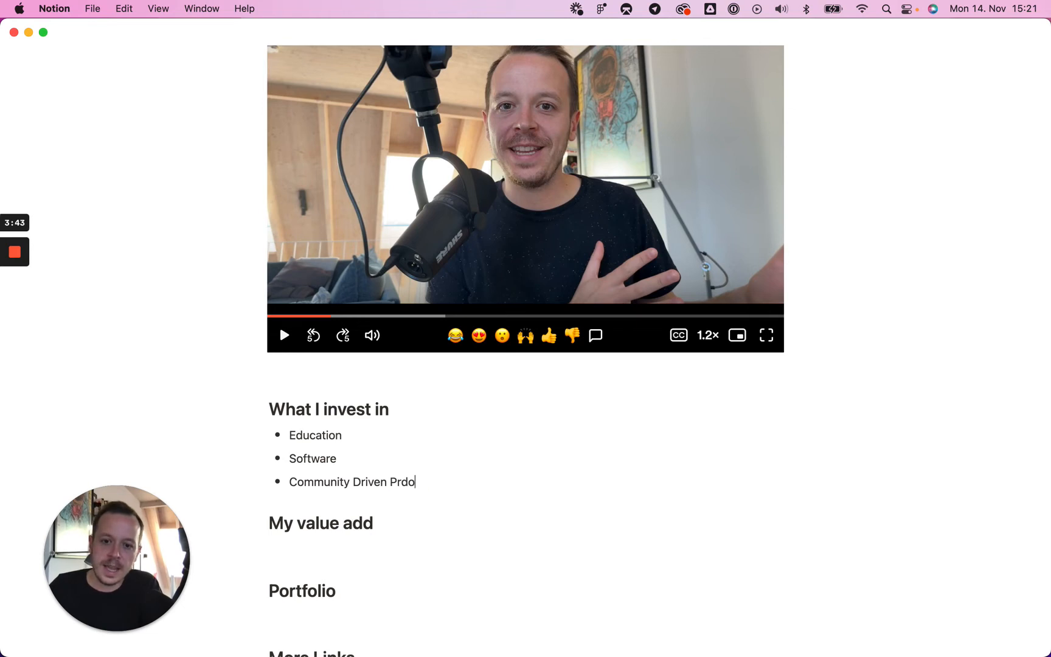
pyautogui.write('roducts')
# Add a fourth bullet to the investment list: Fintech (specifically everything related to Startup Investing).
pyautogui.press('Return')
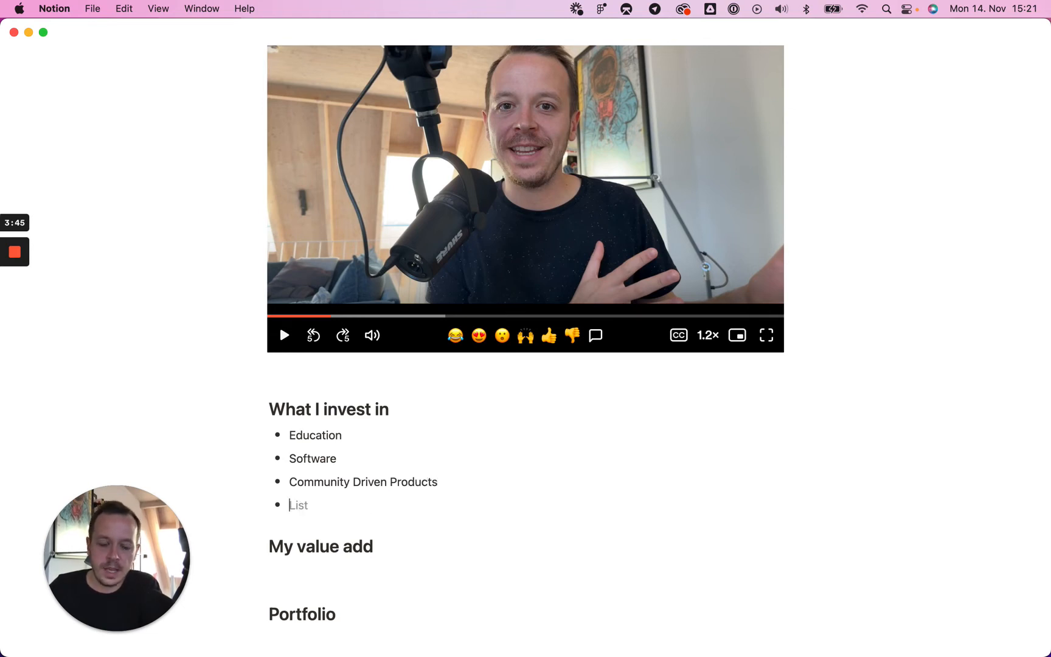
pyautogui.write('Fintech (')
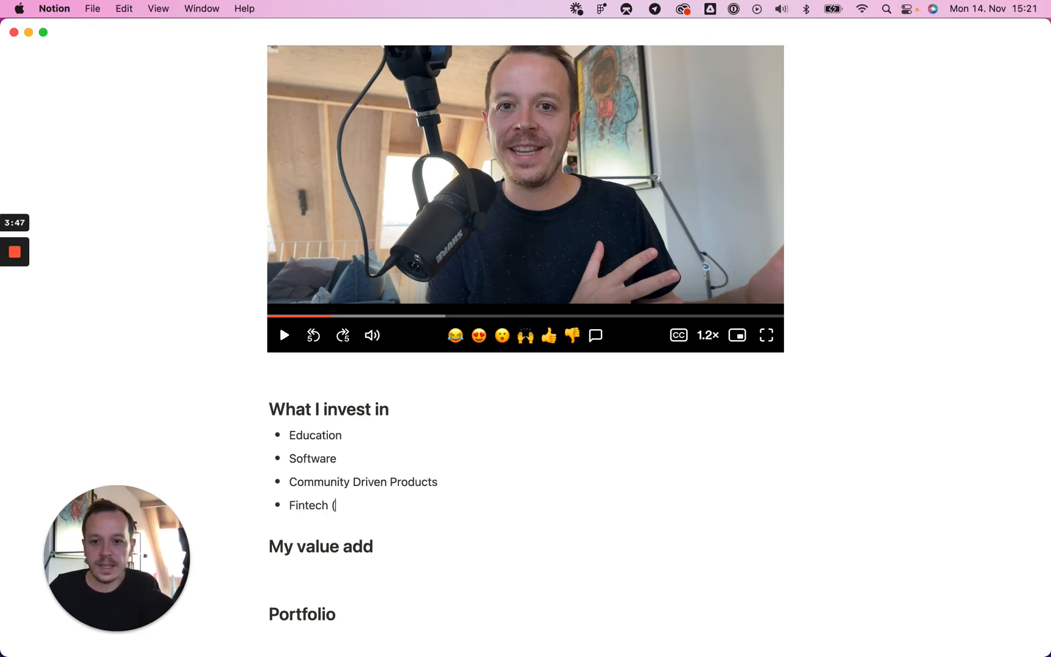
pyautogui.write('specia')
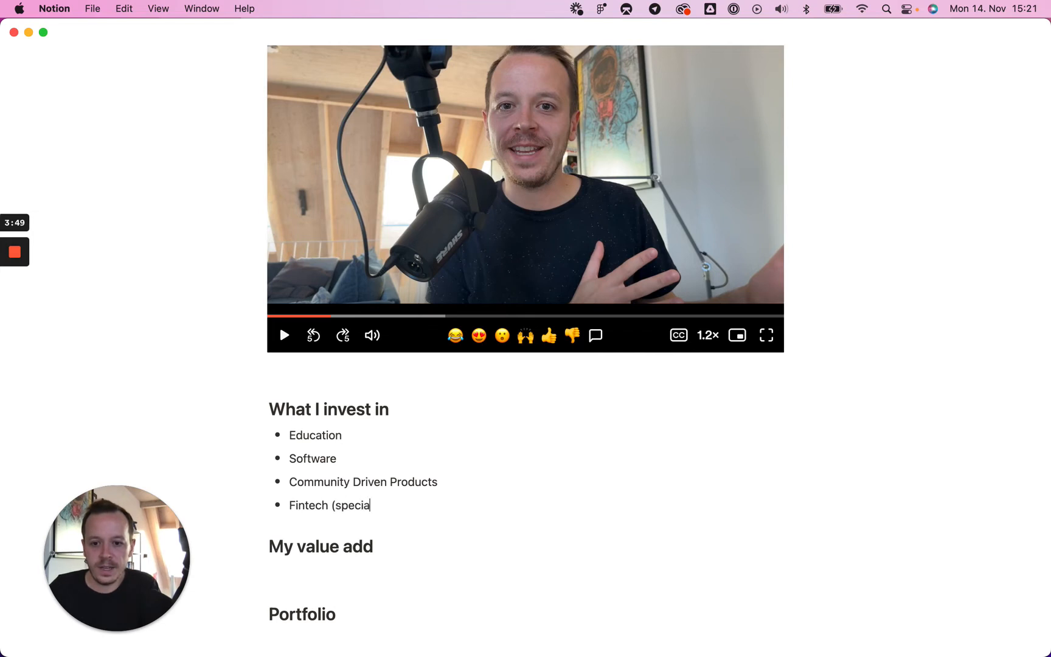
pyautogui.press('BackSpace')
pyautogui.write('fically ')
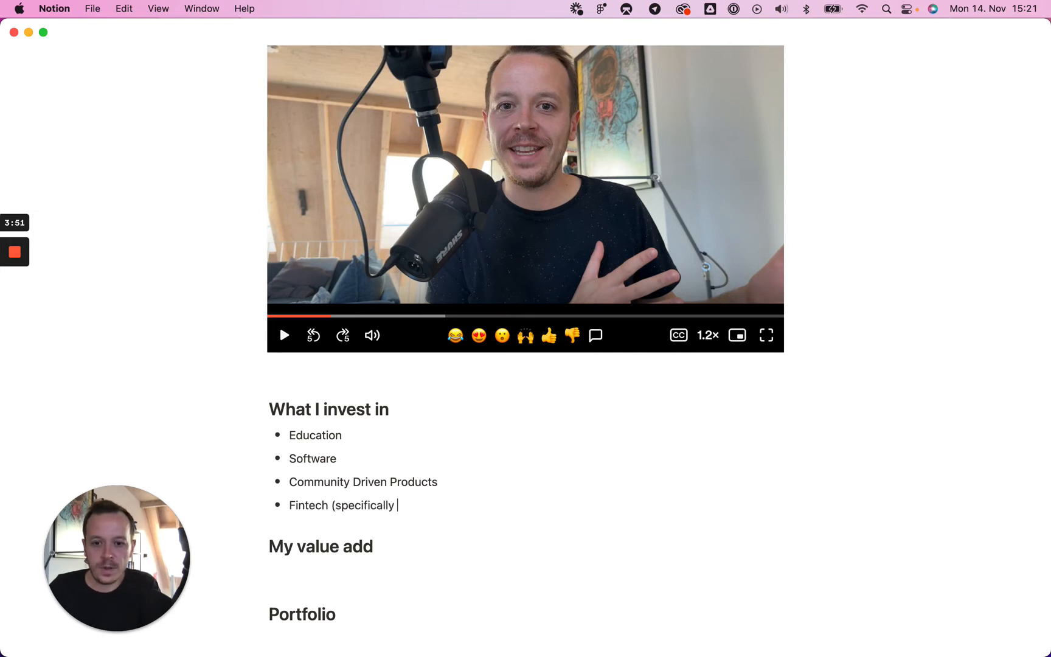
pyautogui.write('everything')
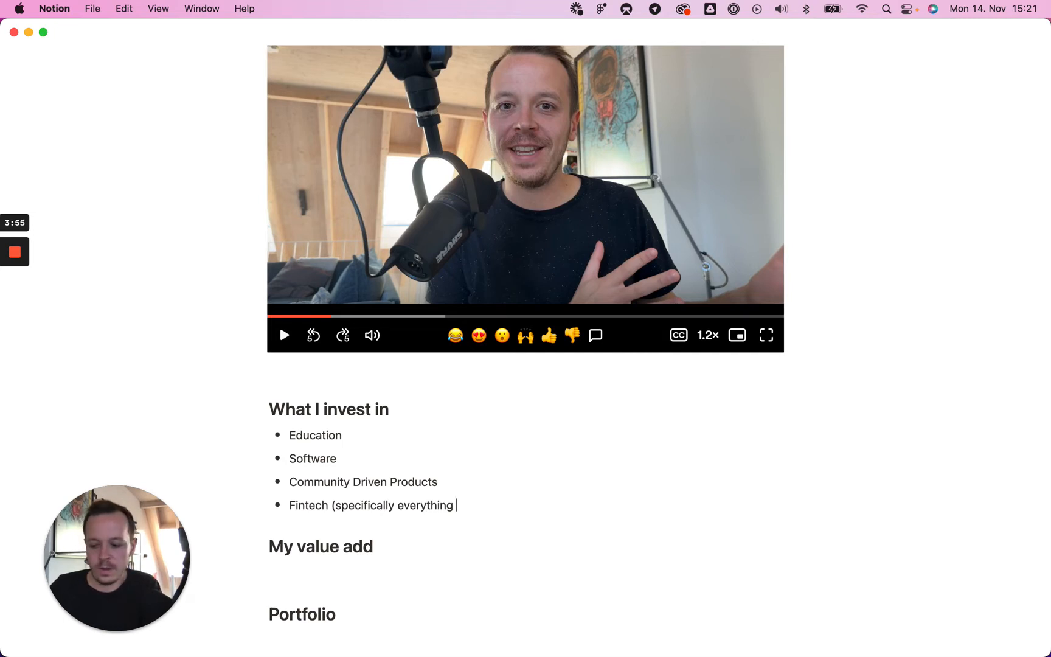
pyautogui.write(' related to ')
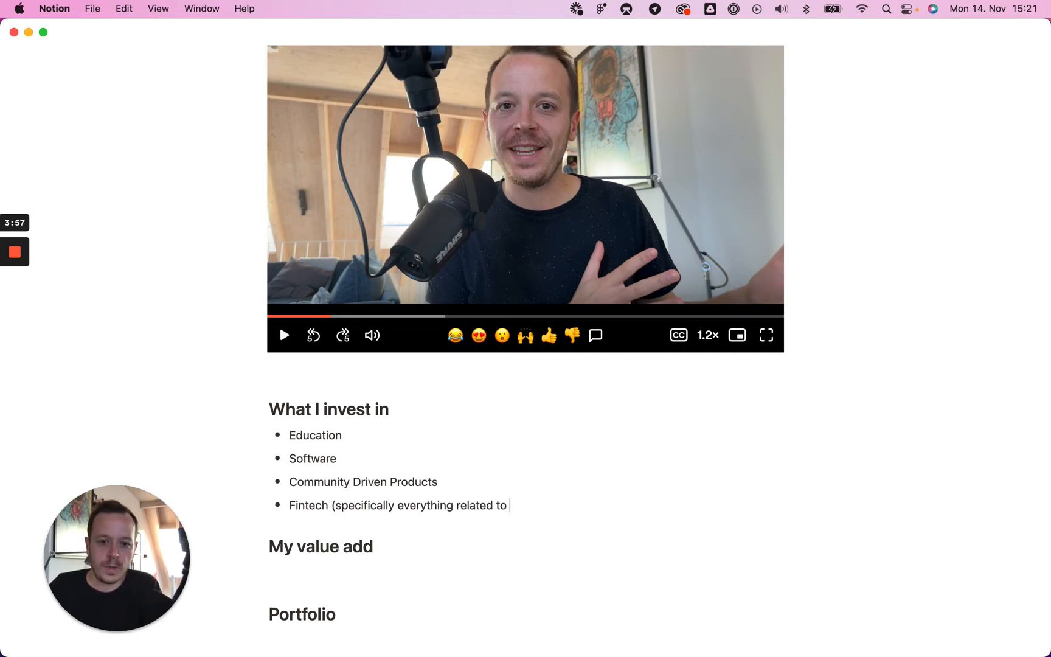
pyautogui.write('sStartup Investing)')
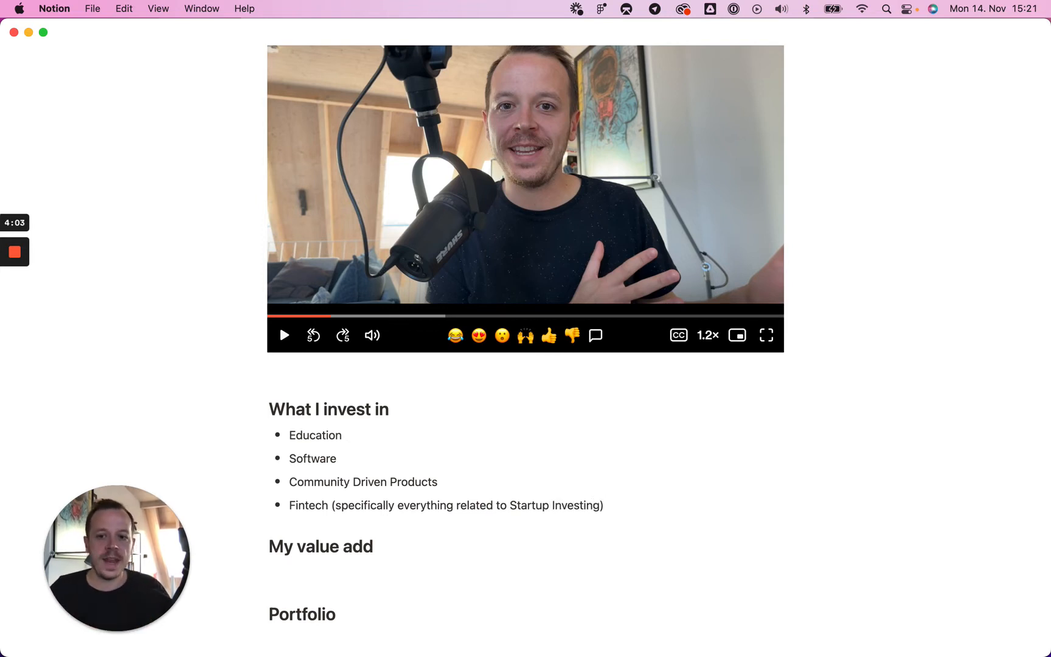
# Below the investment list, leave a blank line and add a Heading 2 reading How I invest.
pyautogui.scroll(-5, 438, 429)
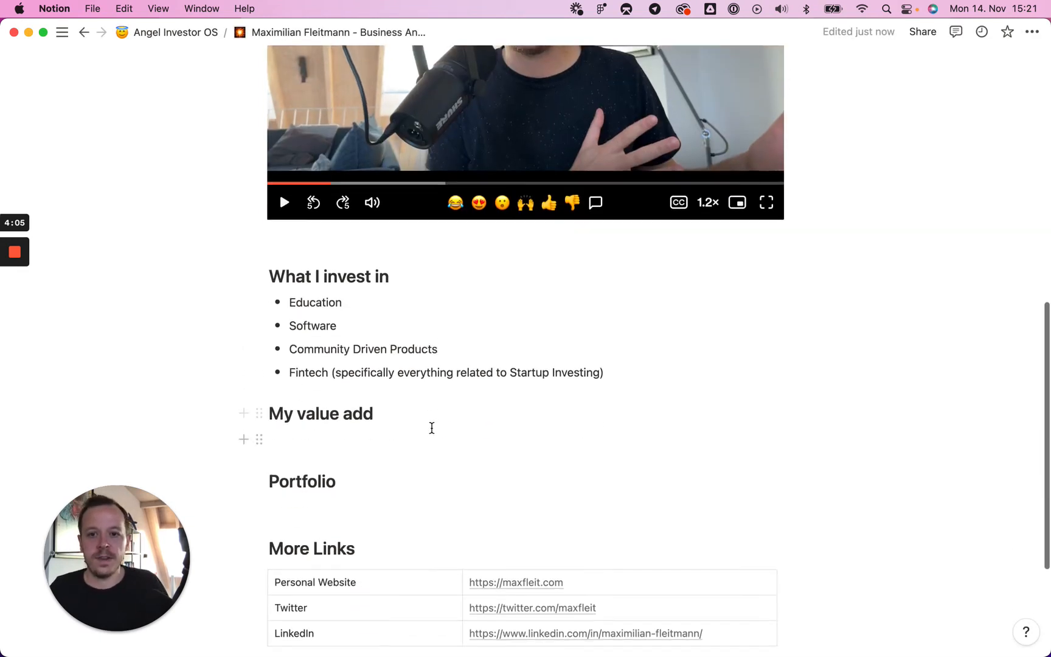
pyautogui.scroll(3, 432, 428)
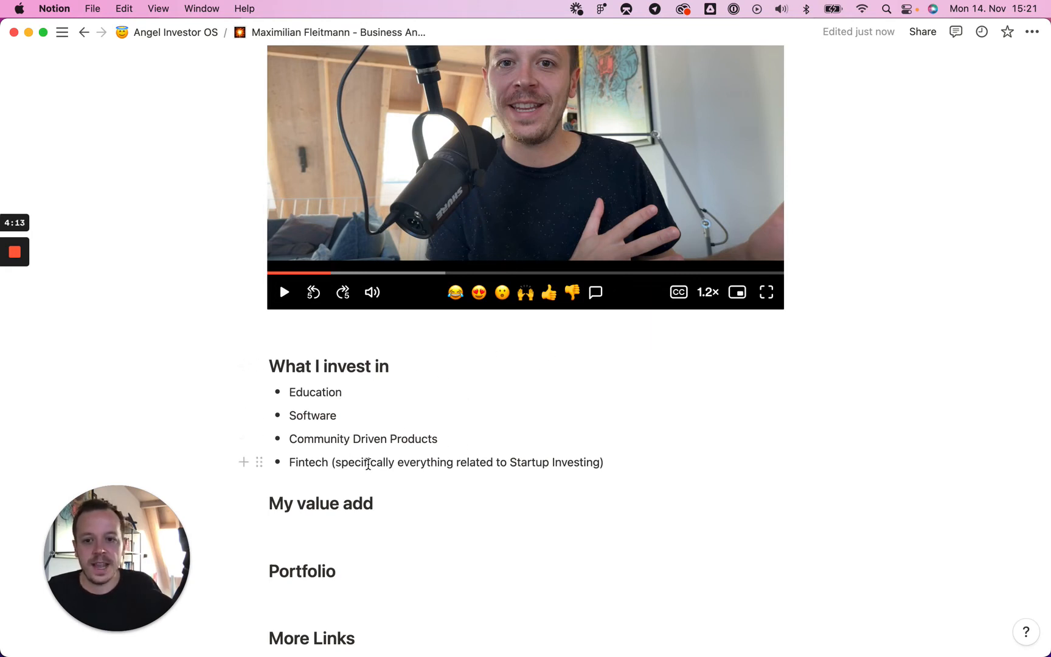
pyautogui.scroll(-2, 357, 467)
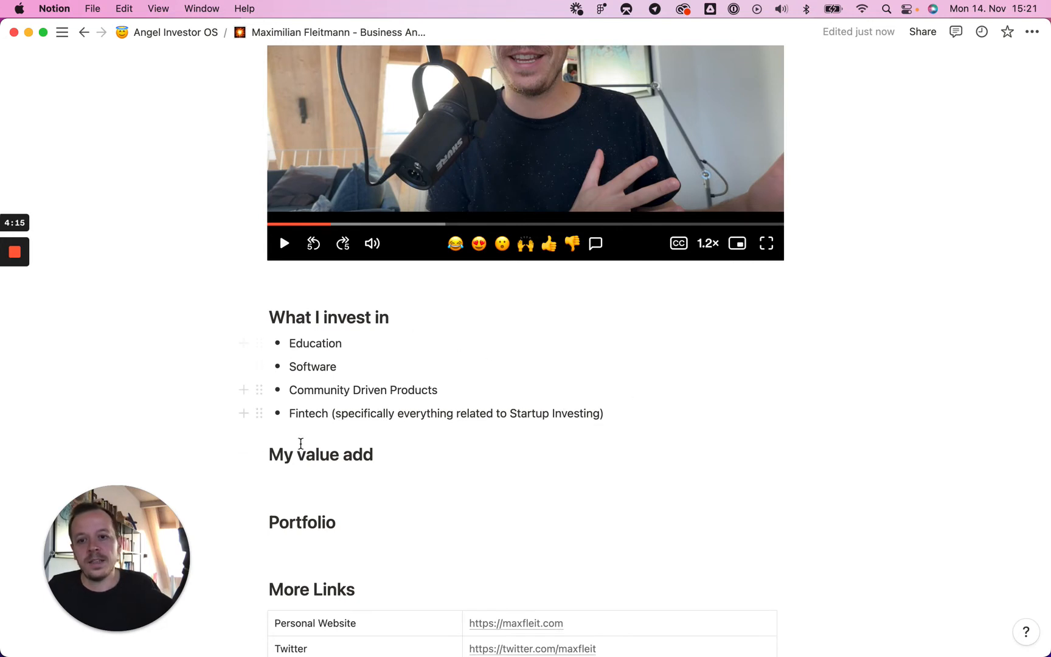
pyautogui.press('Return')
pyautogui.press('Return')
pyautogui.press('Return')
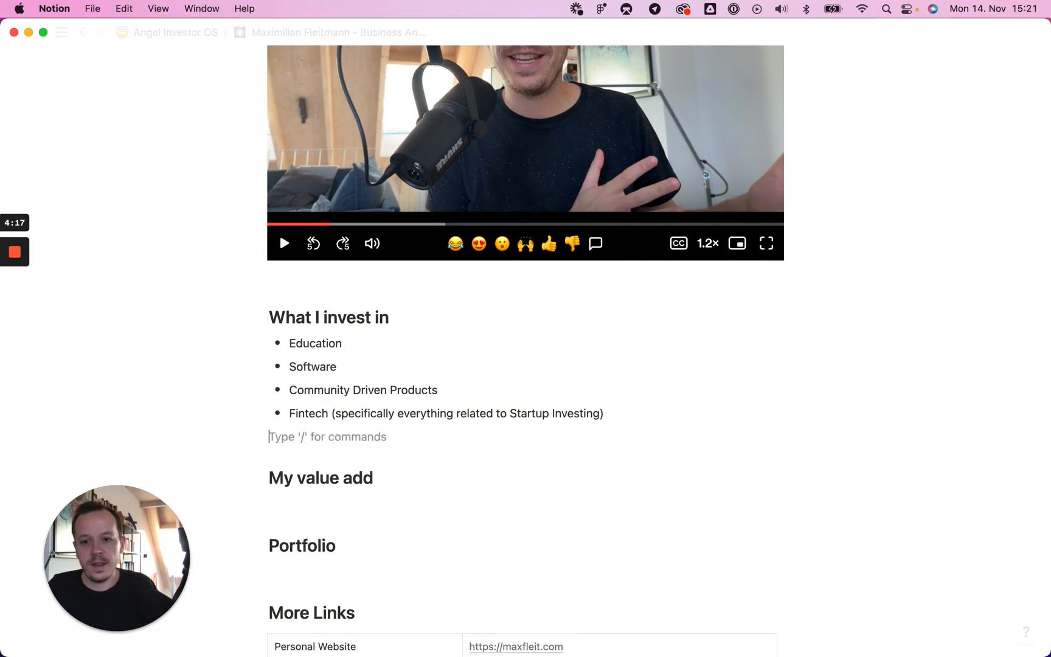
pyautogui.write('H')
pyautogui.press('BackSpace')
pyautogui.write('/h2')
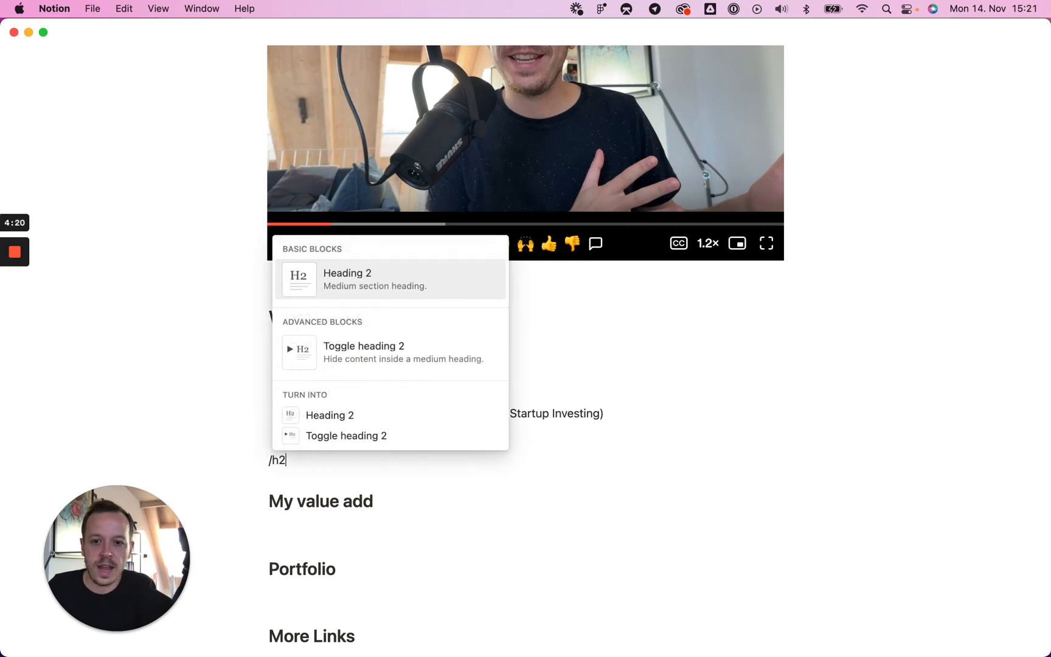
pyautogui.press('Return')
pyautogui.write('How I invest')
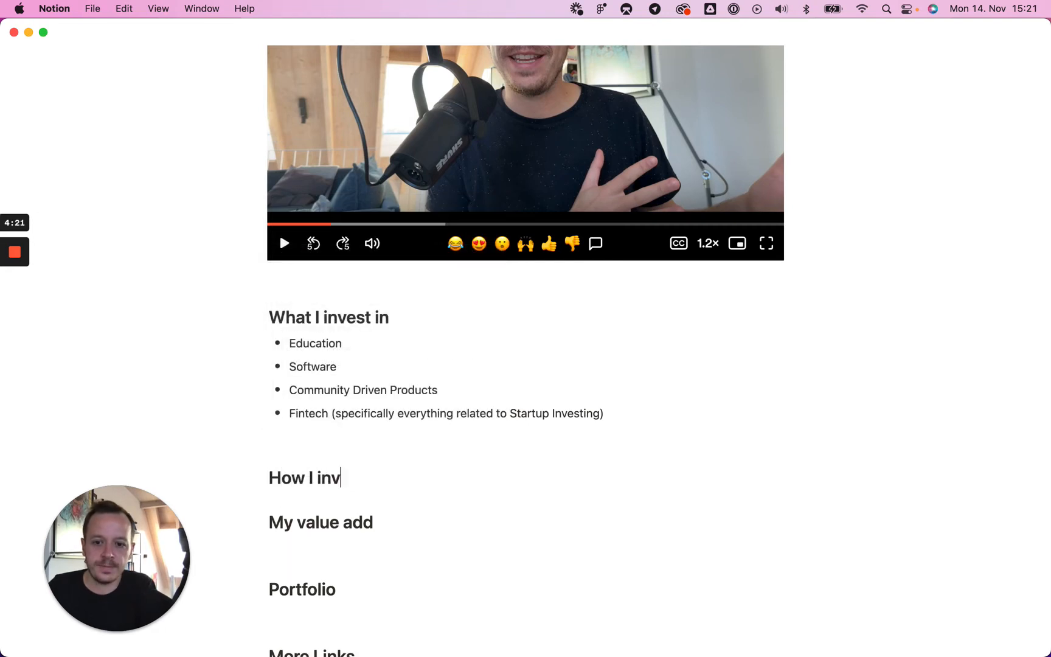
# Add the bullet Check Size: $20-50k under How I invest, with an empty bullet beneath it.
pyautogui.press('Return')
pyautogui.write('- Ch')
pyautogui.write('eck Size')
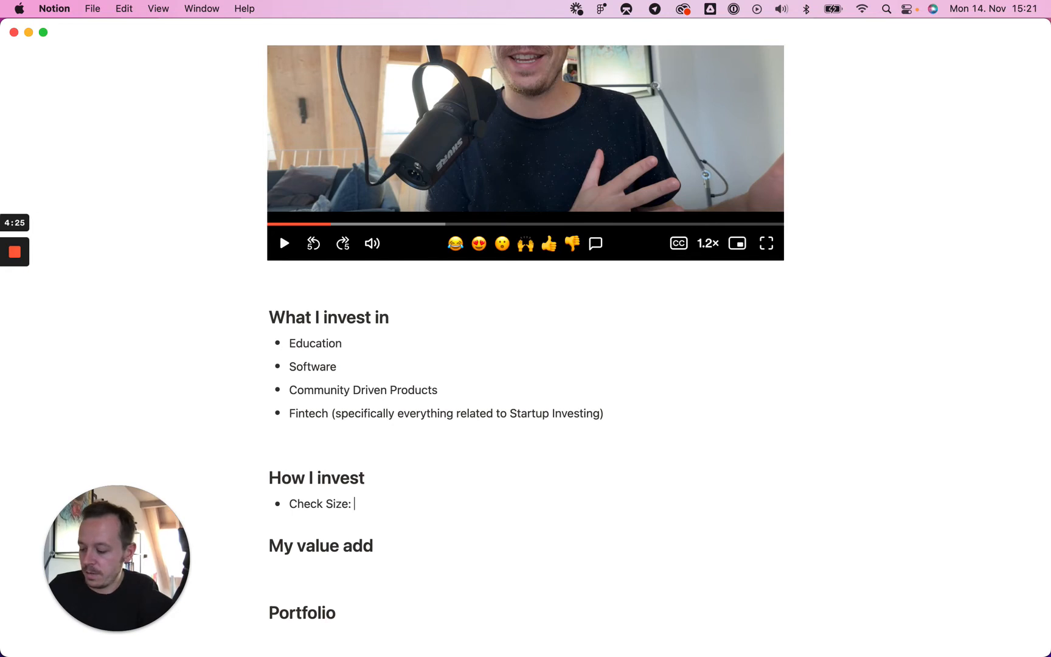
pyautogui.write(': 20')
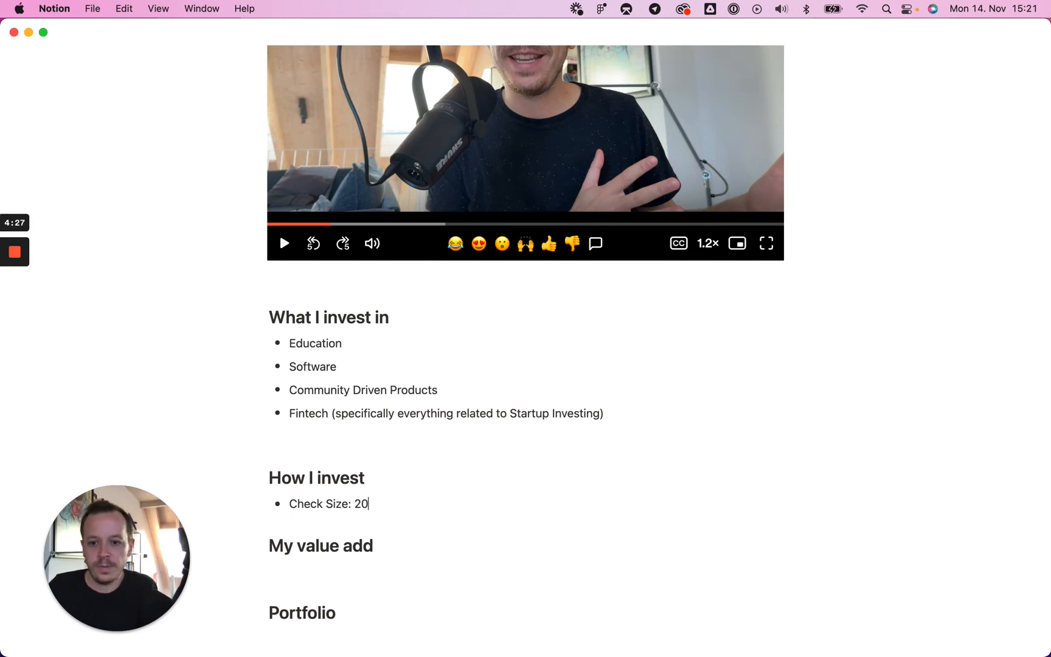
pyautogui.press('Left')
pyautogui.write('$')
pyautogui.press('Right')
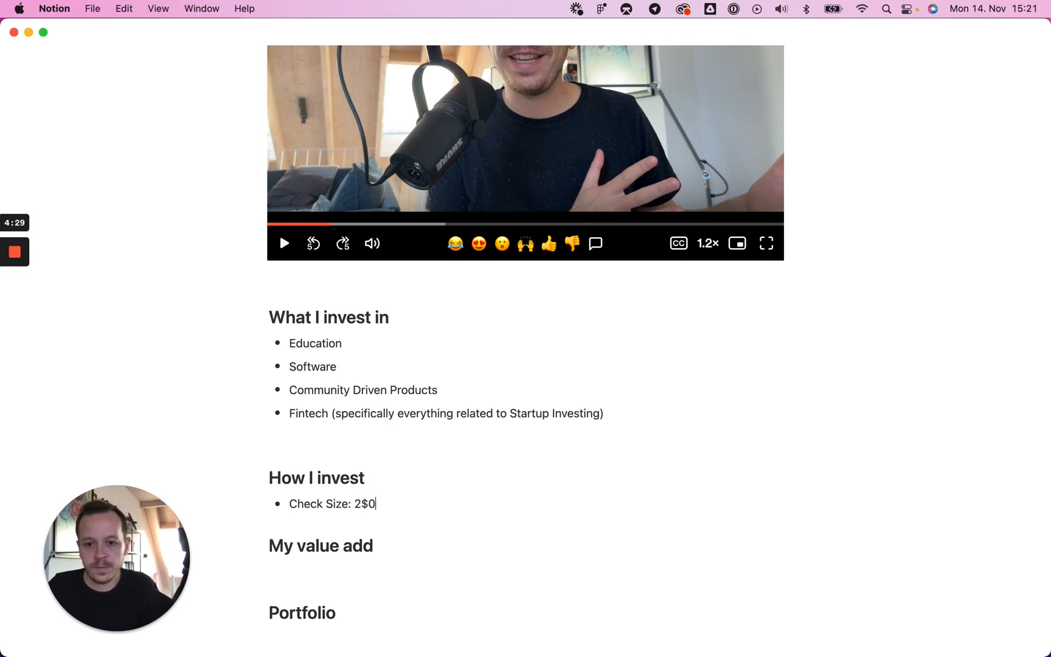
pyautogui.press('BackSpace')
pyautogui.press('Left')
pyautogui.write('$20')
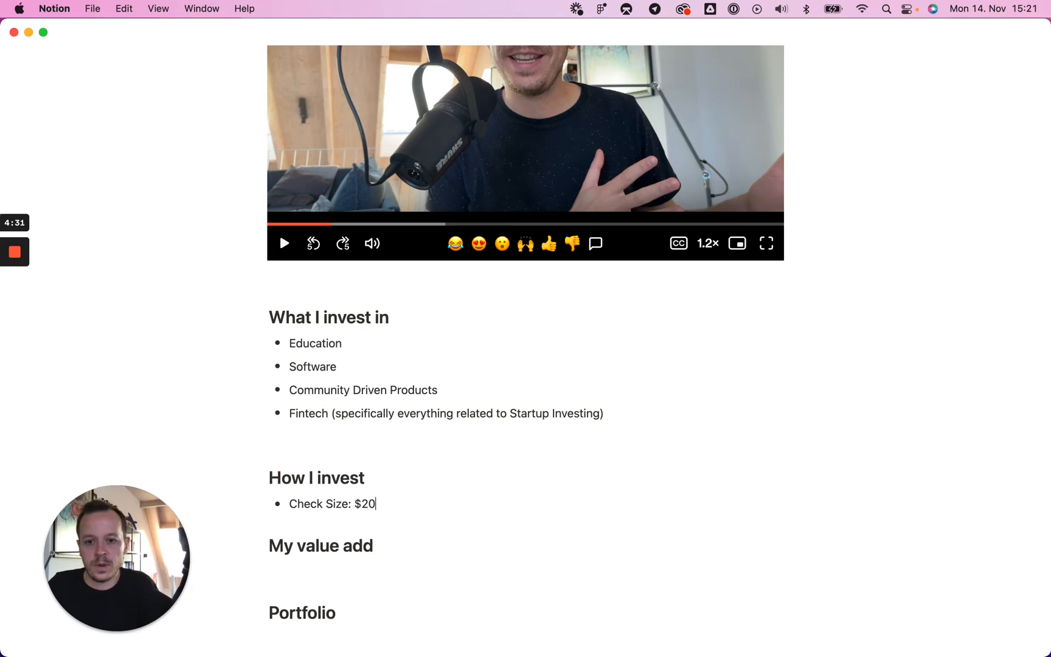
pyautogui.write('-50k')
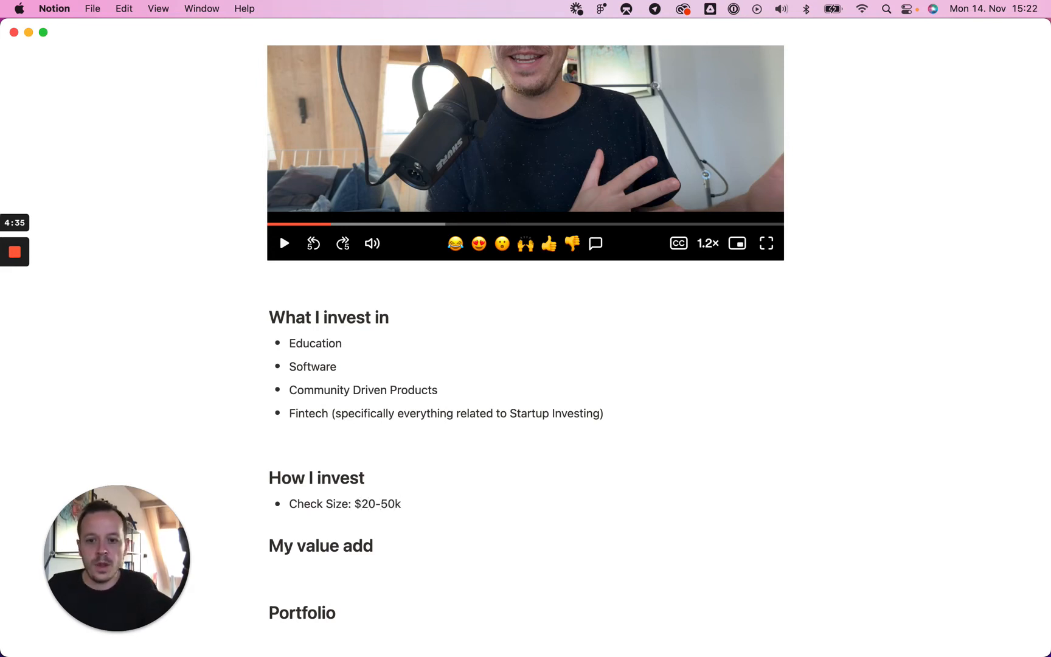
pyautogui.press('Return')
# Extend the Check Size bullet with the note (or up to $400k in Syndicate).
pyautogui.click(420, 506)
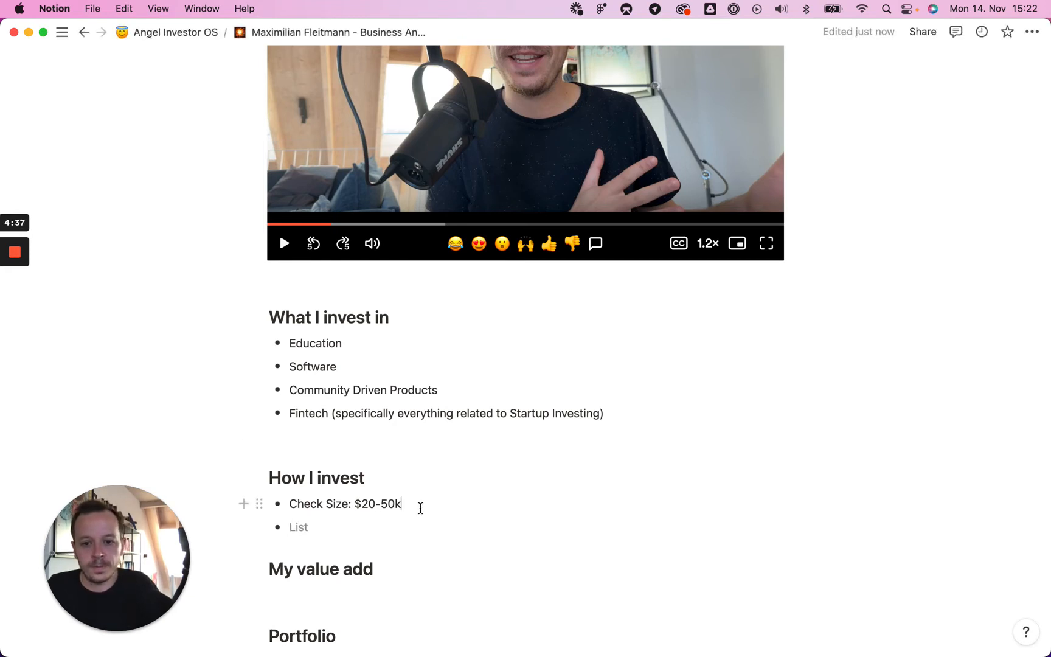
pyautogui.write('(or u')
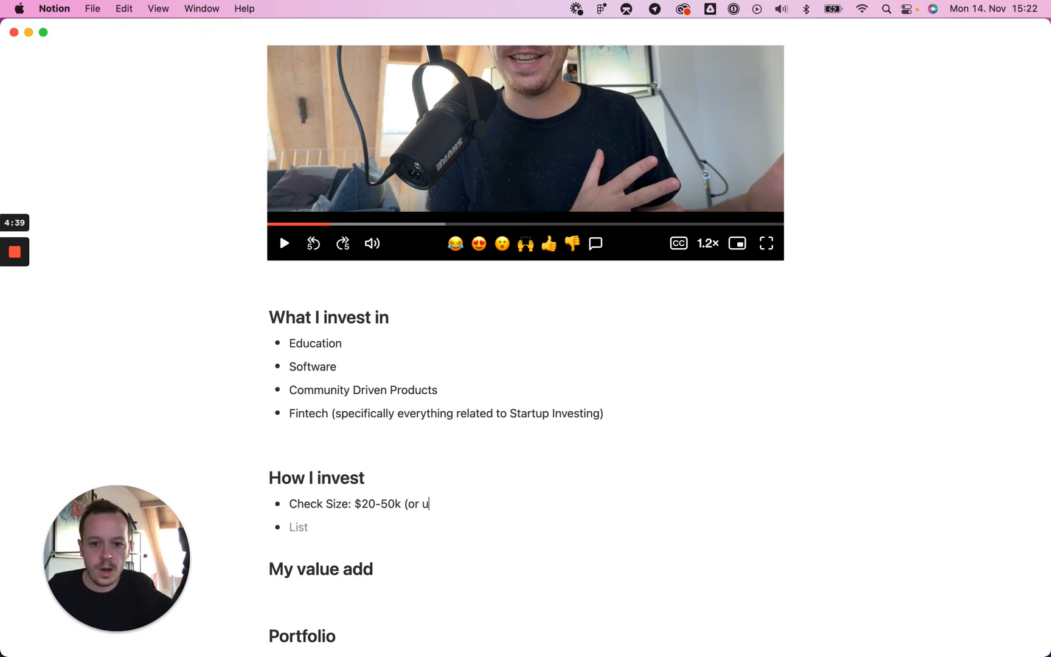
pyautogui.write('p to 400k')
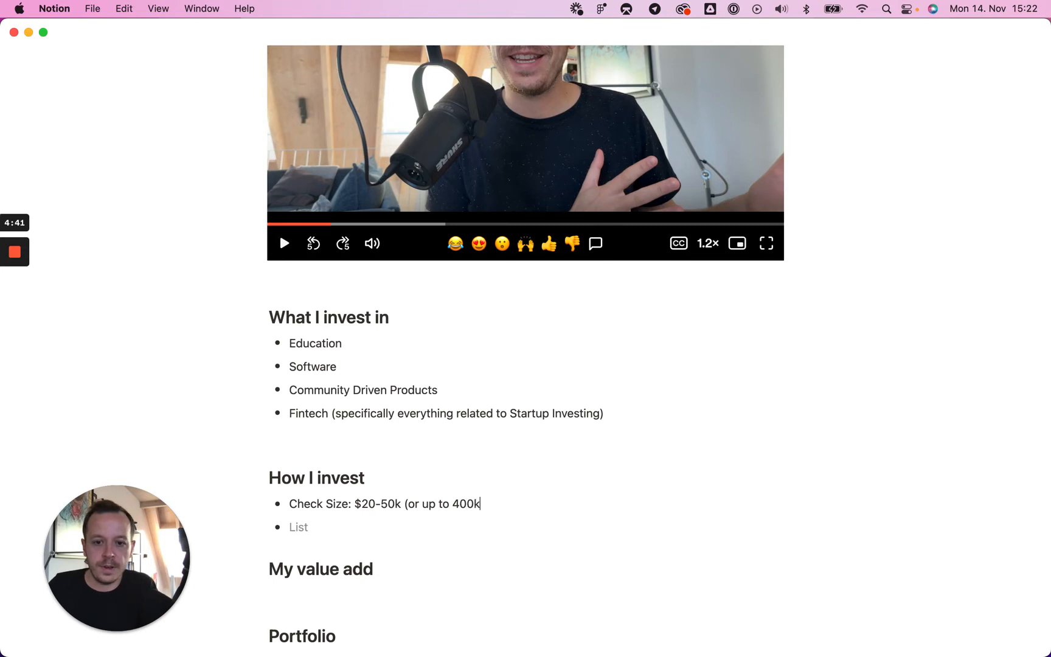
pyautogui.press('Left')
pyautogui.write('$400k ')
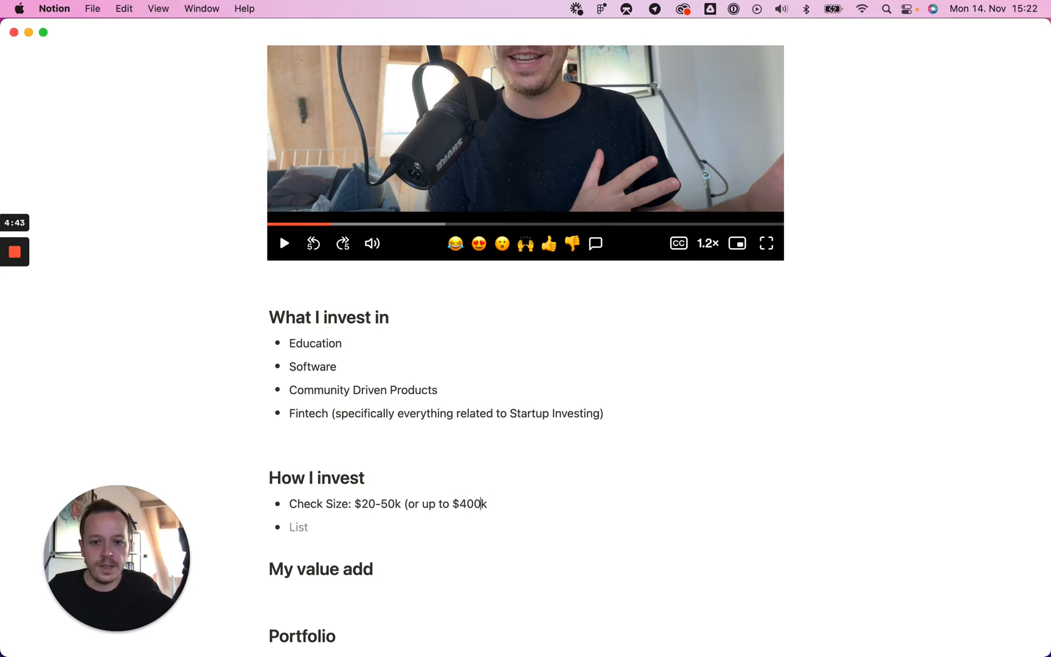
pyautogui.write('in Syndicate')
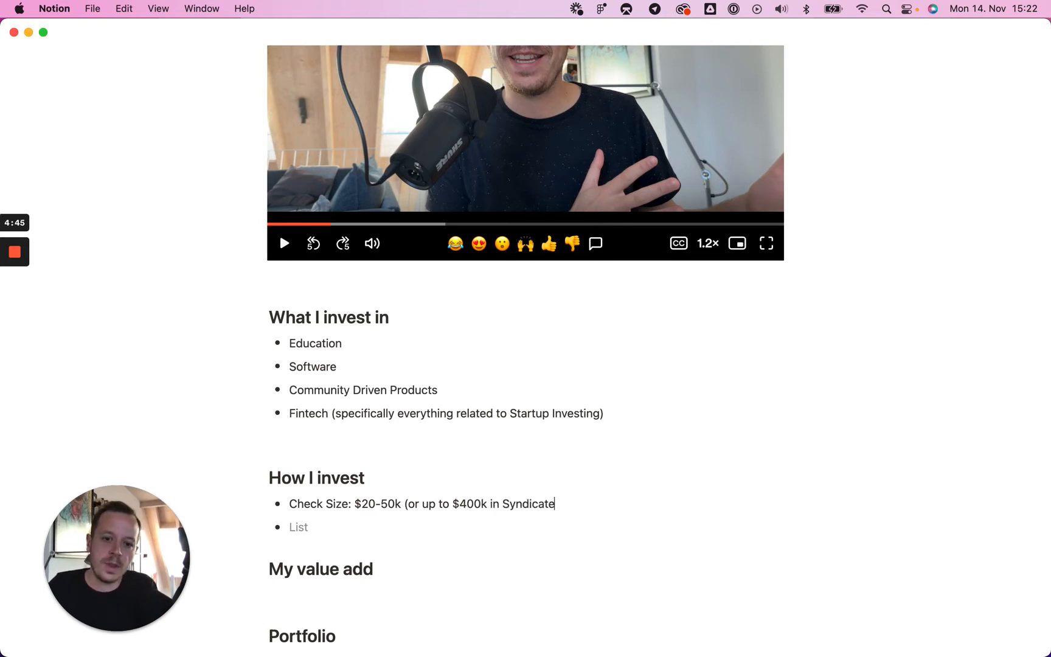
# Change the syndicate maximum in the Check Size bullet to $500k and return to the empty bullet below.
pyautogui.click(470, 503)
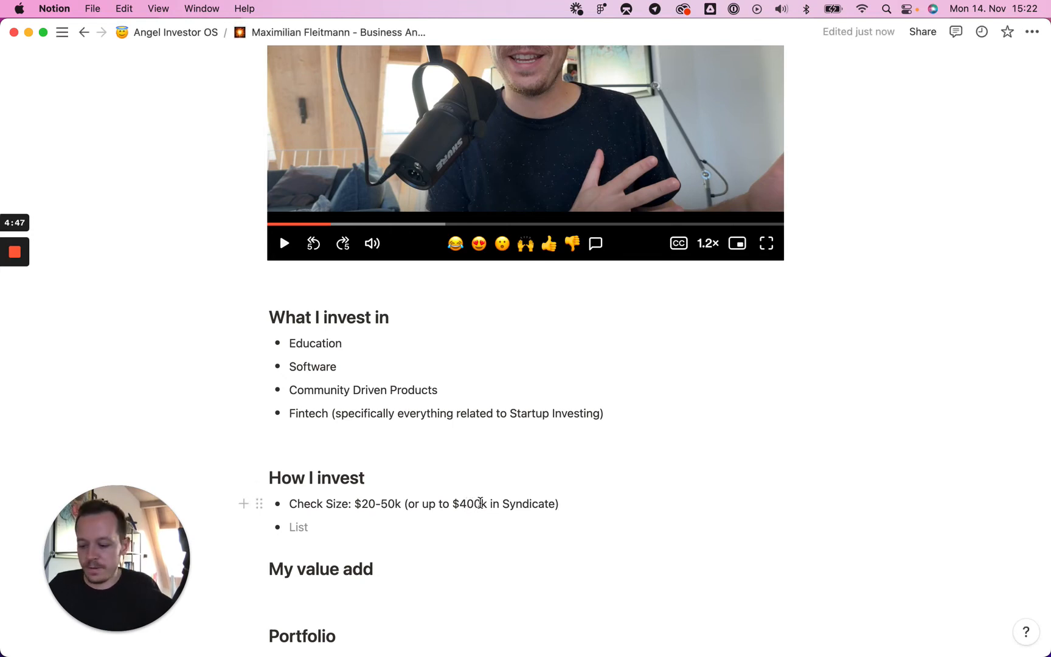
pyautogui.press('BackSpace')
pyautogui.write('5')
pyautogui.click(340, 531)
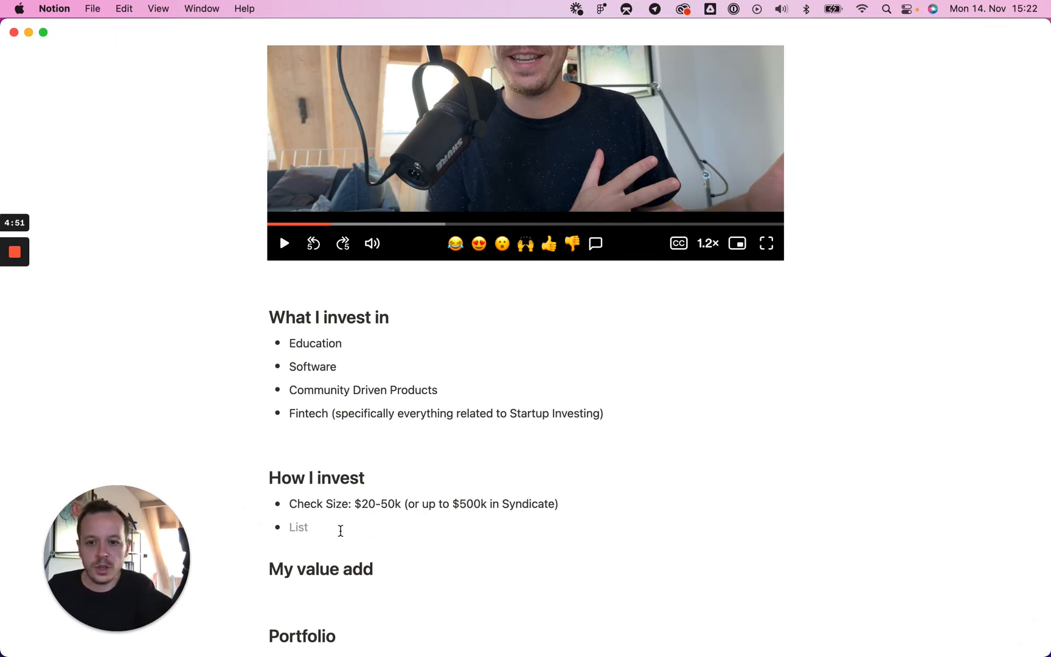
# Below the What I invest in list, leave a blank line and add the text Stages: Pre-Seed, Seed, Series A.
pyautogui.click(368, 435)
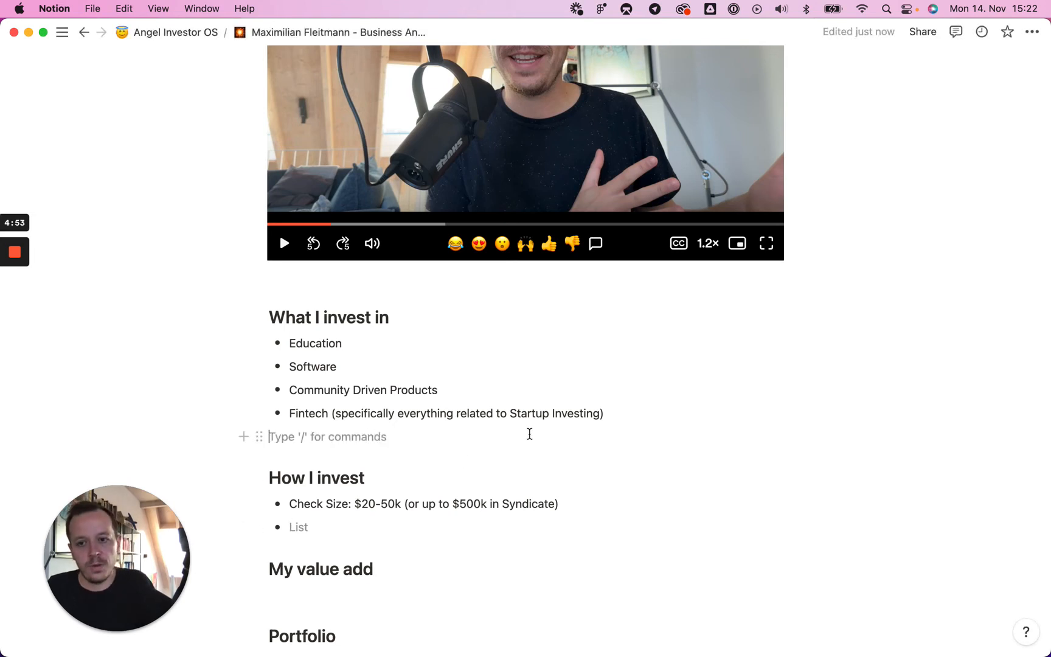
pyautogui.write('-')
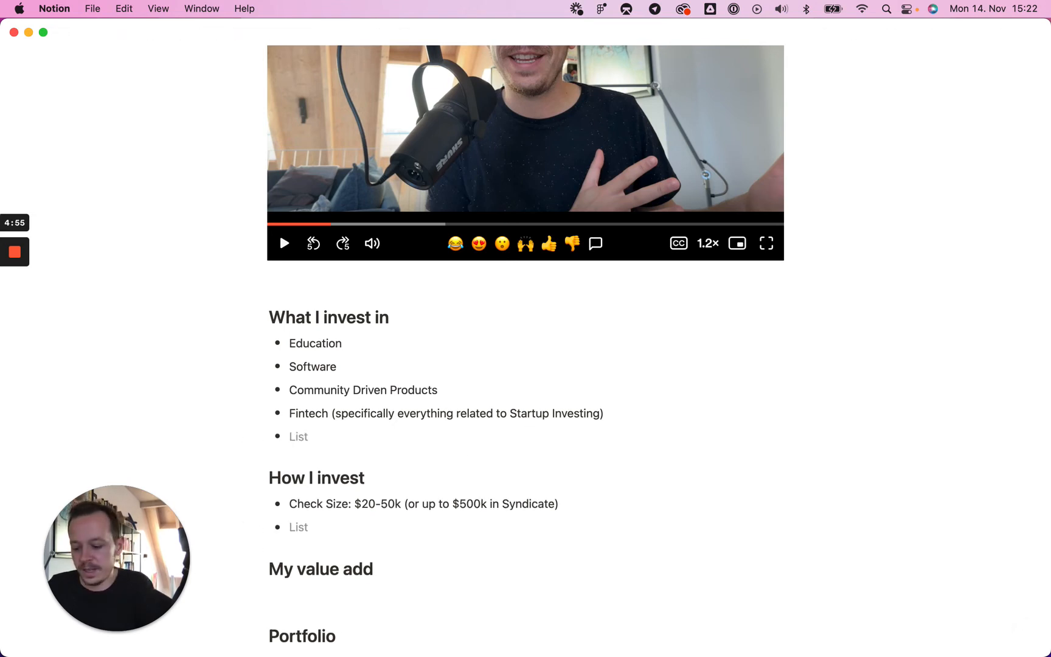
pyautogui.press('BackSpace')
pyautogui.press('Return')
pyautogui.write('Stages:')
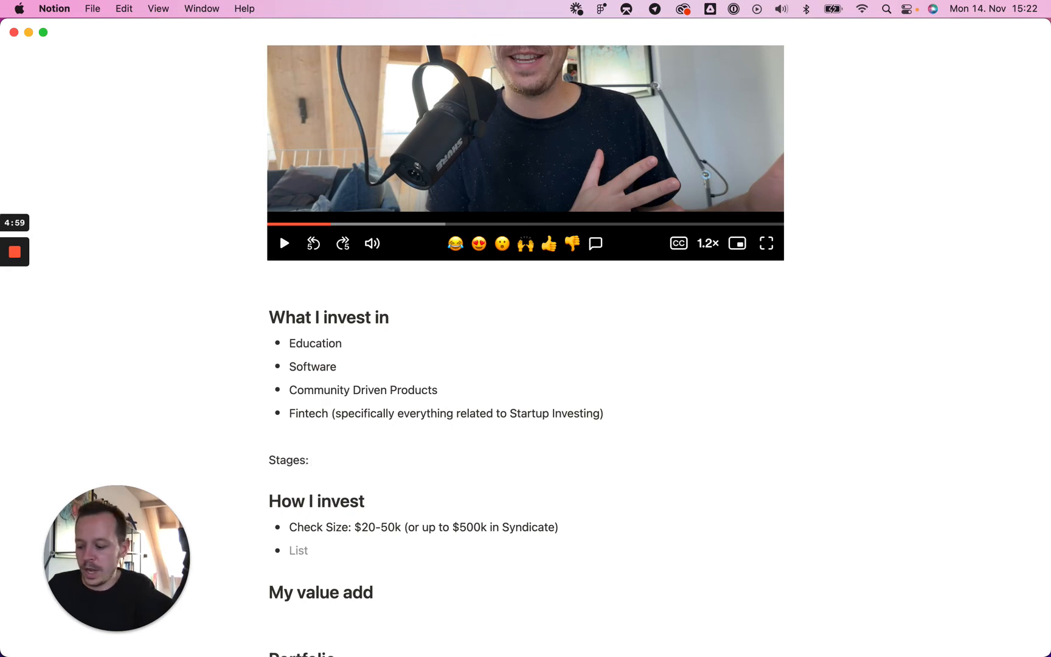
pyautogui.write(' Pre-Seed, Seed')
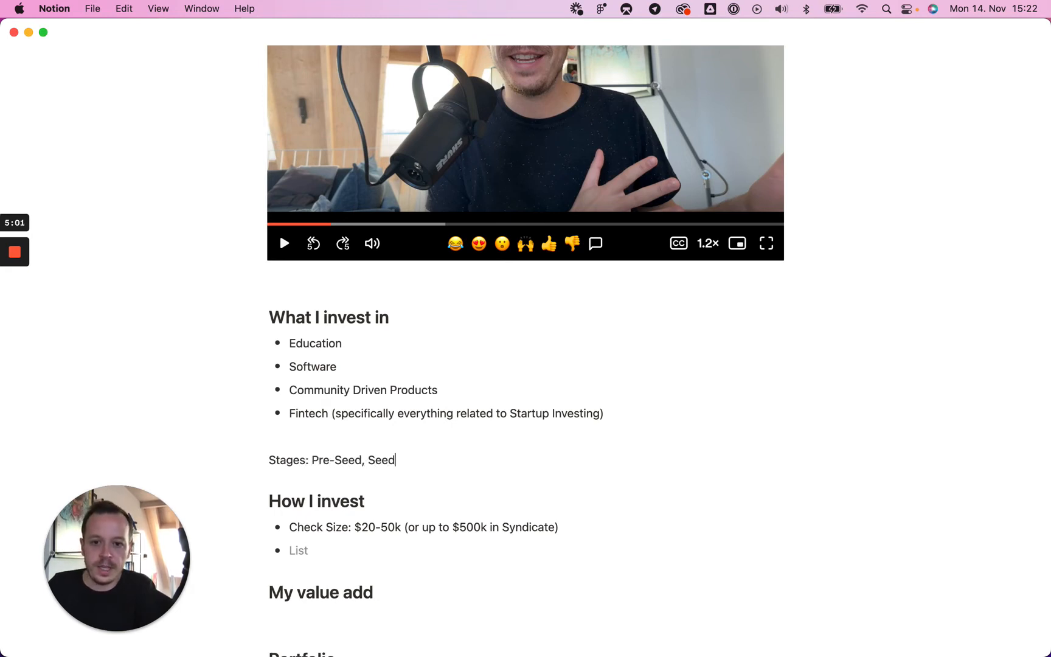
pyautogui.write(', Series A')
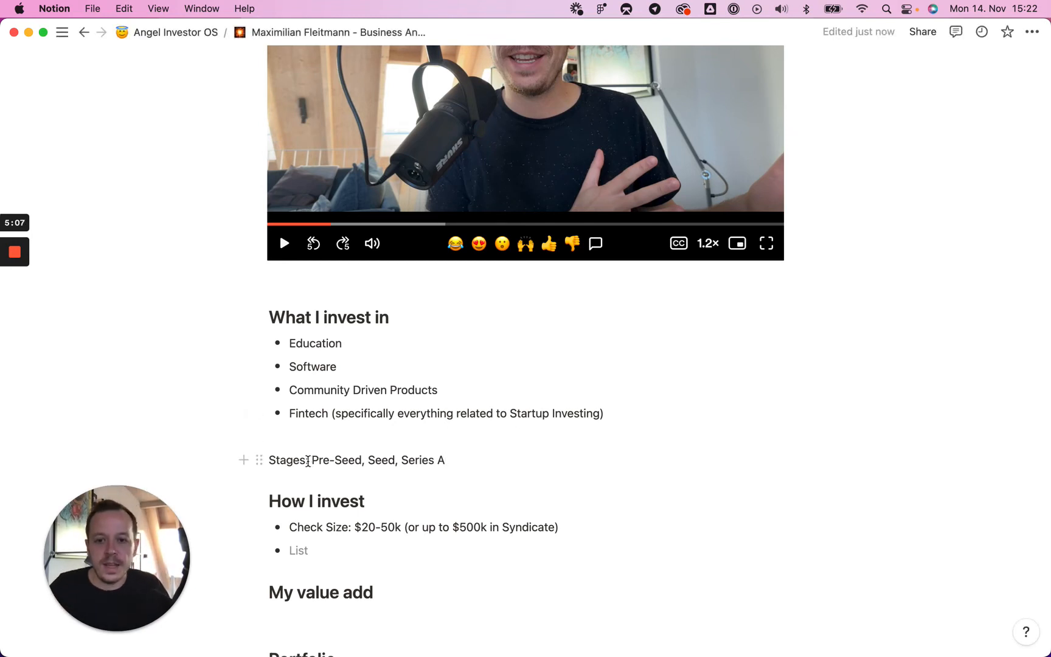
# Make the label Stages: bold in the line above How I invest.
pyautogui.moveTo(310, 460); pyautogui.dragTo(239, 460)
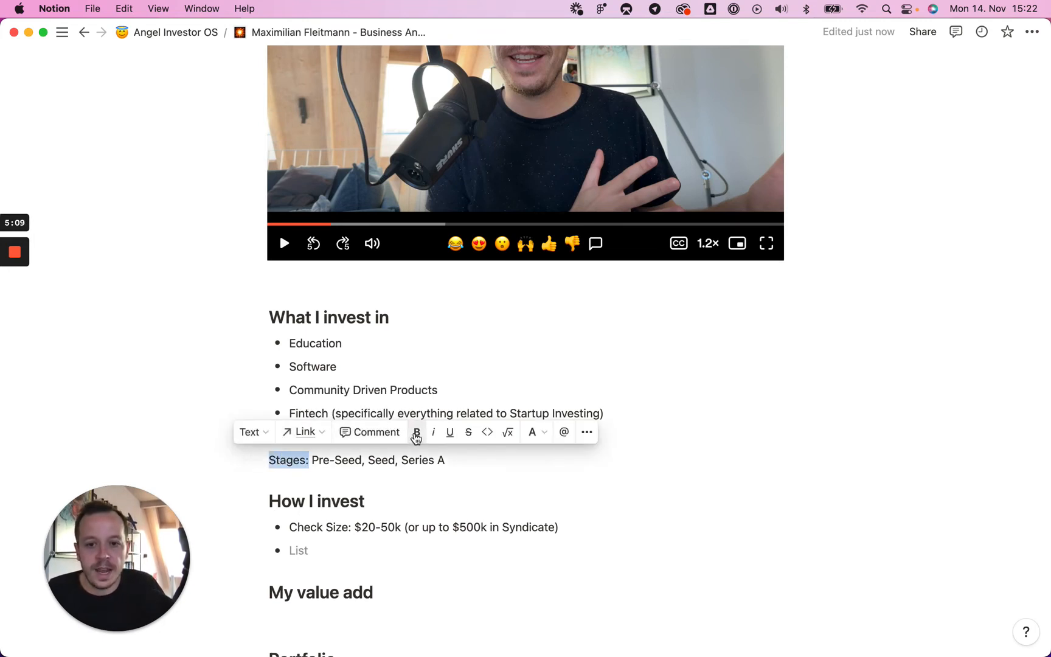
pyautogui.click(417, 433)
pyautogui.press('Down')
pyautogui.scroll(-2, 408, 517)
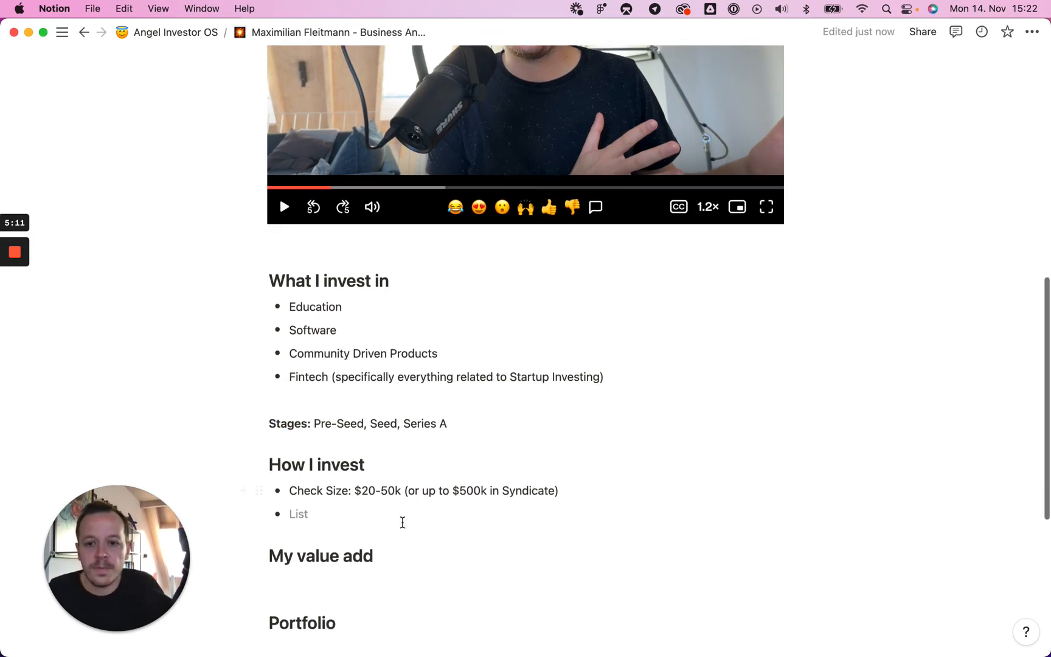
pyautogui.click(373, 511)
pyautogui.write('Direc')
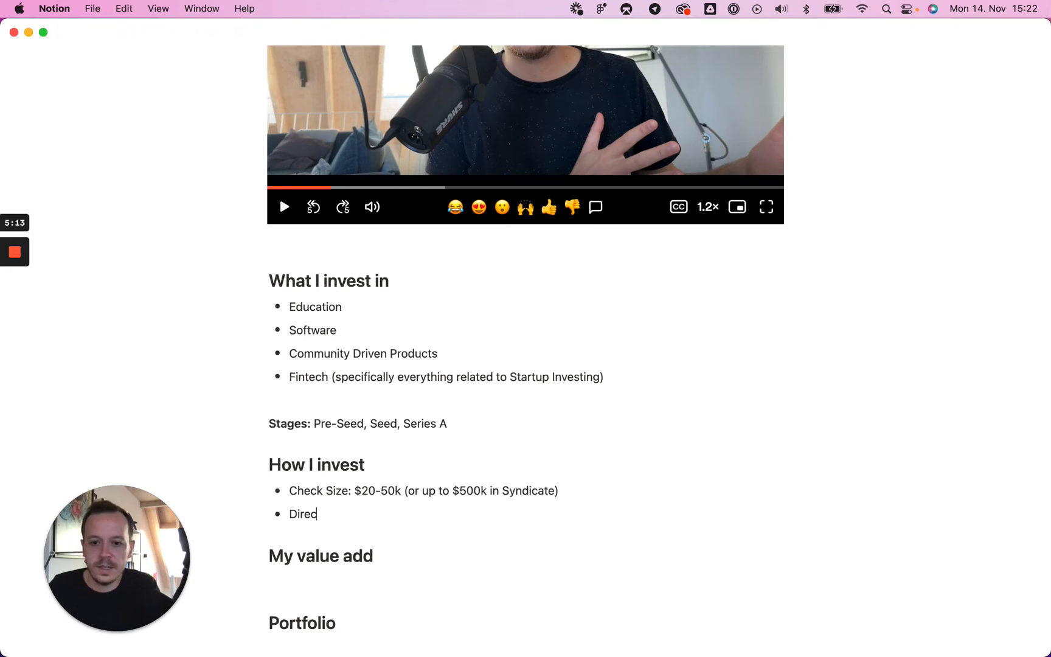
pyautogui.write('t')
pyautogui.press('BackSpace')
pyautogui.press('BackSpace')
pyautogui.press('BackSpace')
pyautogui.press('BackSpace')
pyautogui.press('BackSpace')
pyautogui.press('BackSpace')
pyautogui.press('BackSpace')
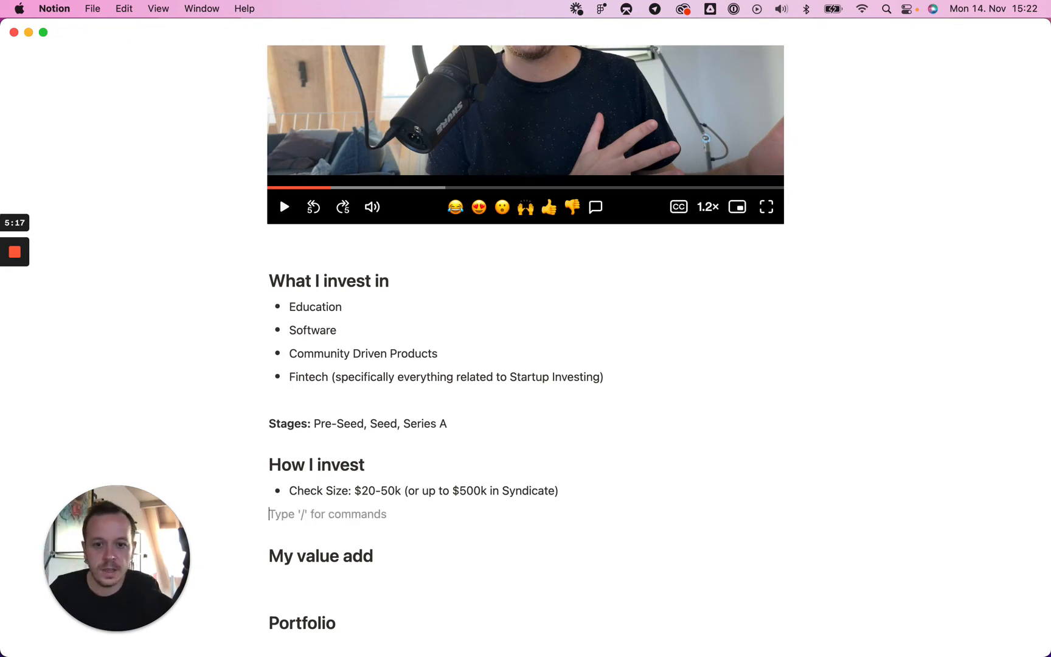
pyautogui.press('BackSpace')
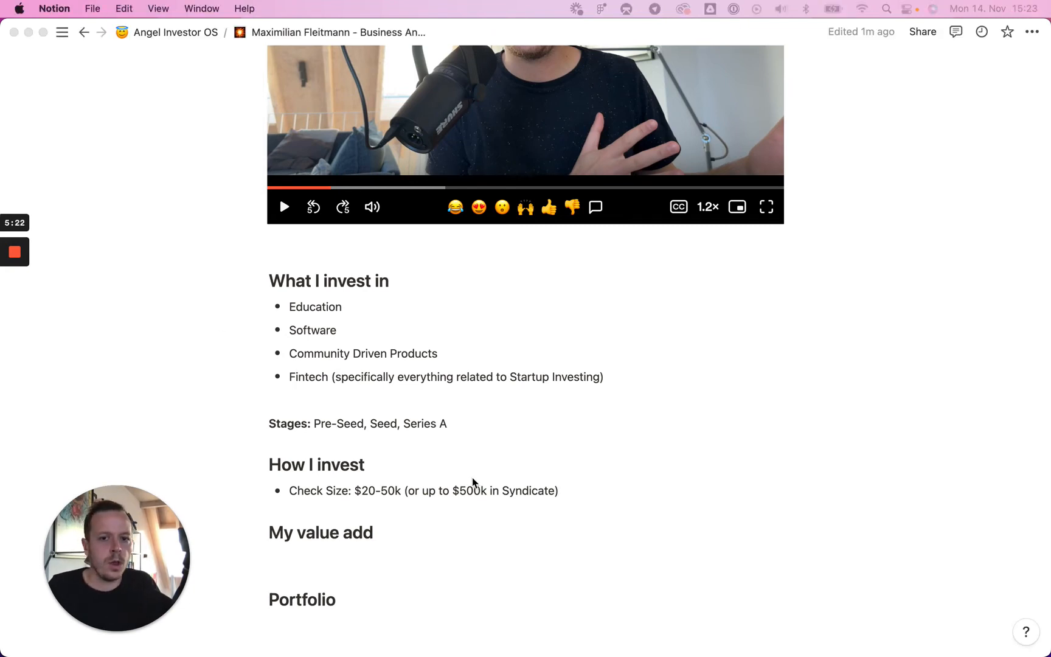
# Add the bullet Globally after the Check Size bullet, with an empty bullet beneath it.
pyautogui.click(587, 494)
pyautogui.press('Return')
pyautogui.write('Globally')
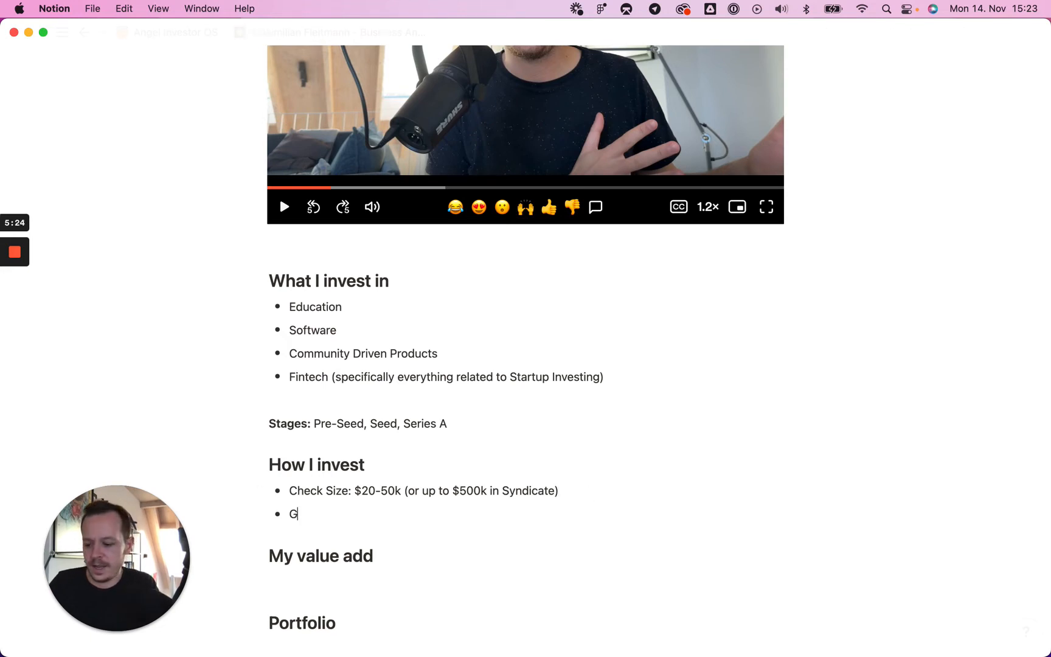
pyautogui.press('BackSpace')
pyautogui.press('BackSpace')
pyautogui.press('BackSpace')
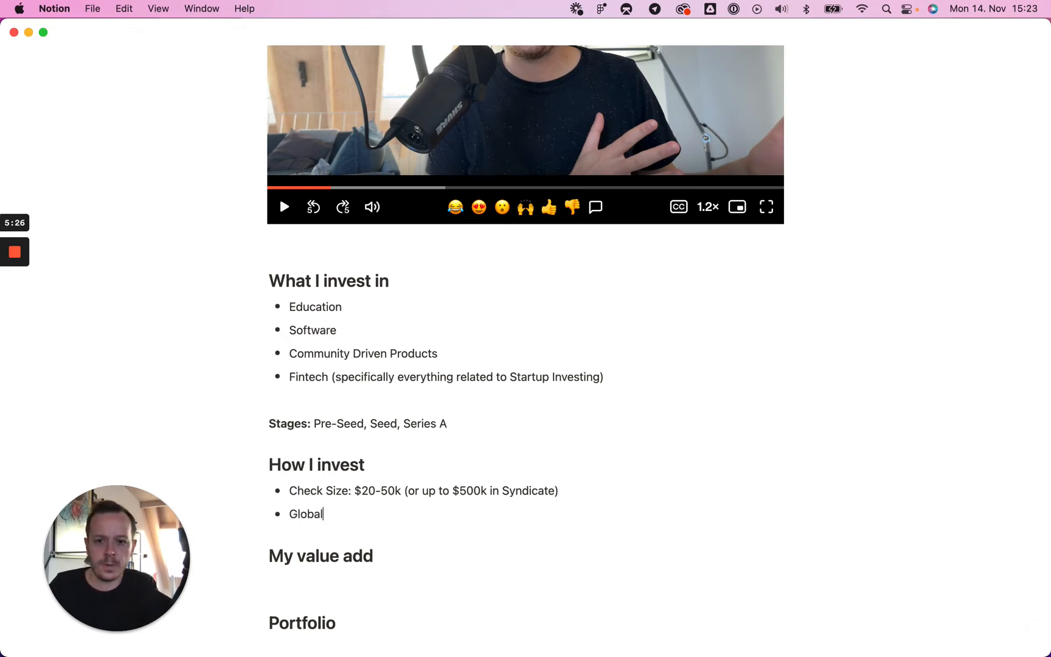
pyautogui.write('ly')
pyautogui.press('Return')
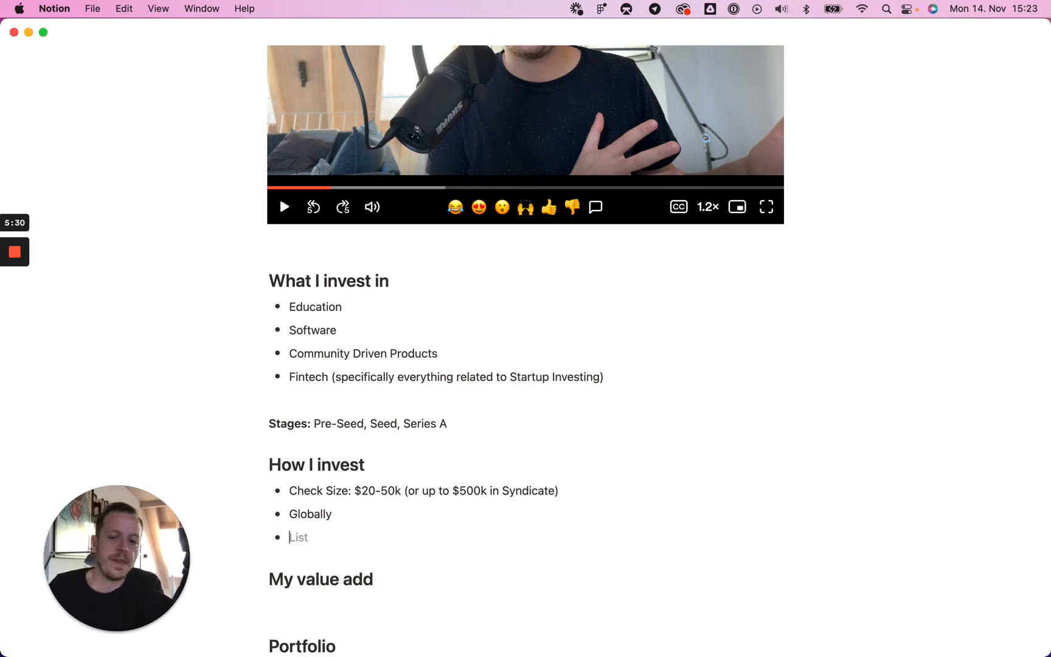
# Fill the empty bullet with Alone or with fellow angels and move to the empty line under My value add.
pyautogui.write('A')
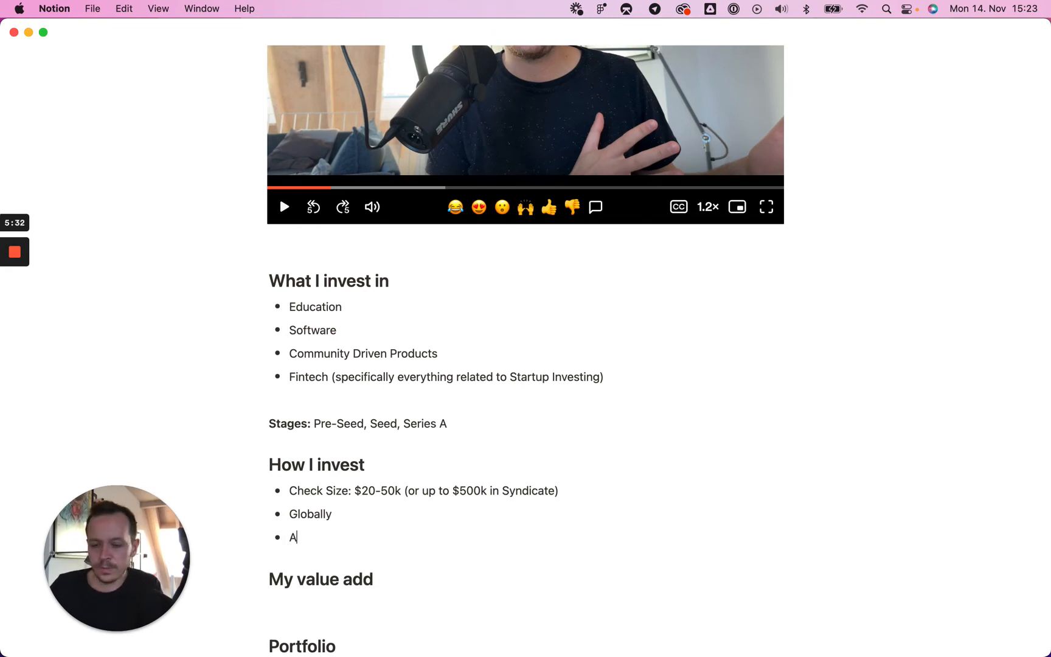
pyautogui.press('BackSpace')
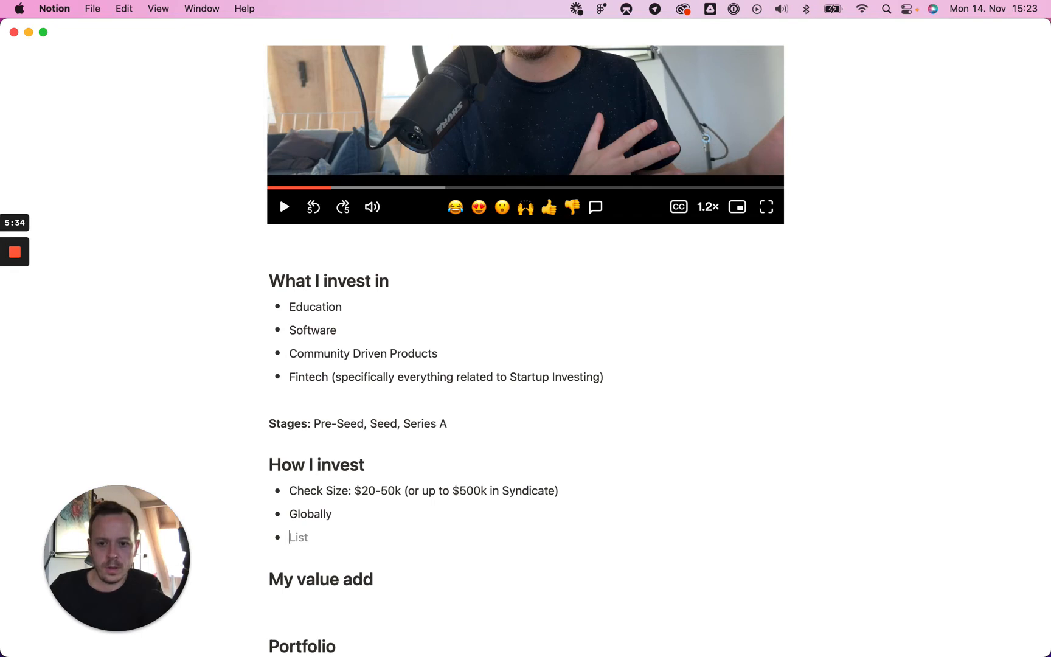
pyautogui.write('Alon')
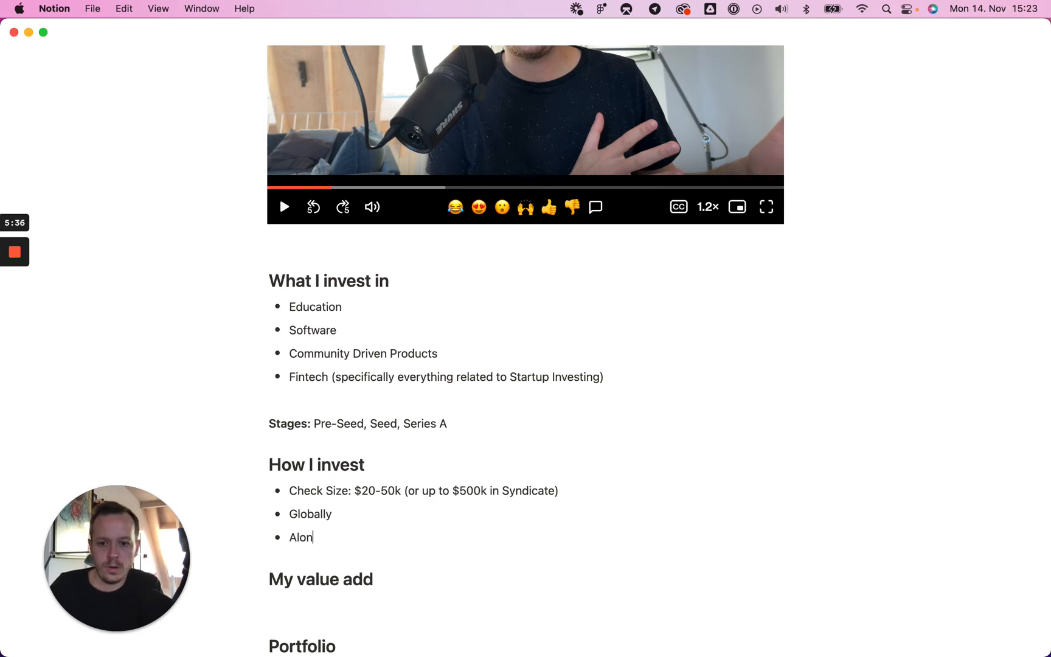
pyautogui.write('e or with fellow')
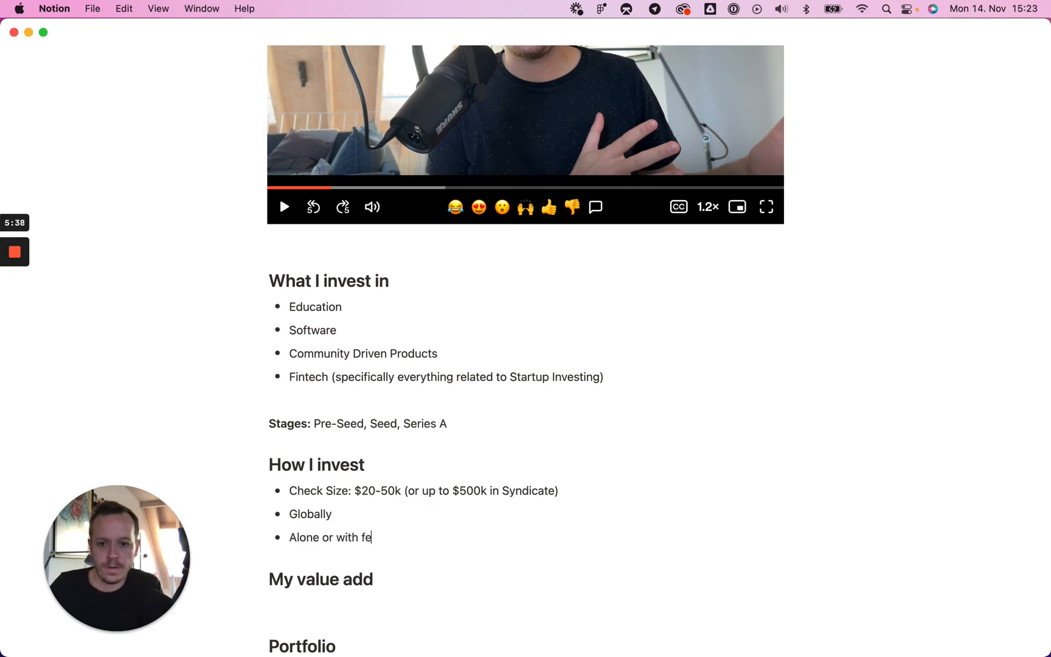
pyautogui.press('BackSpace')
pyautogui.write('llow angels')
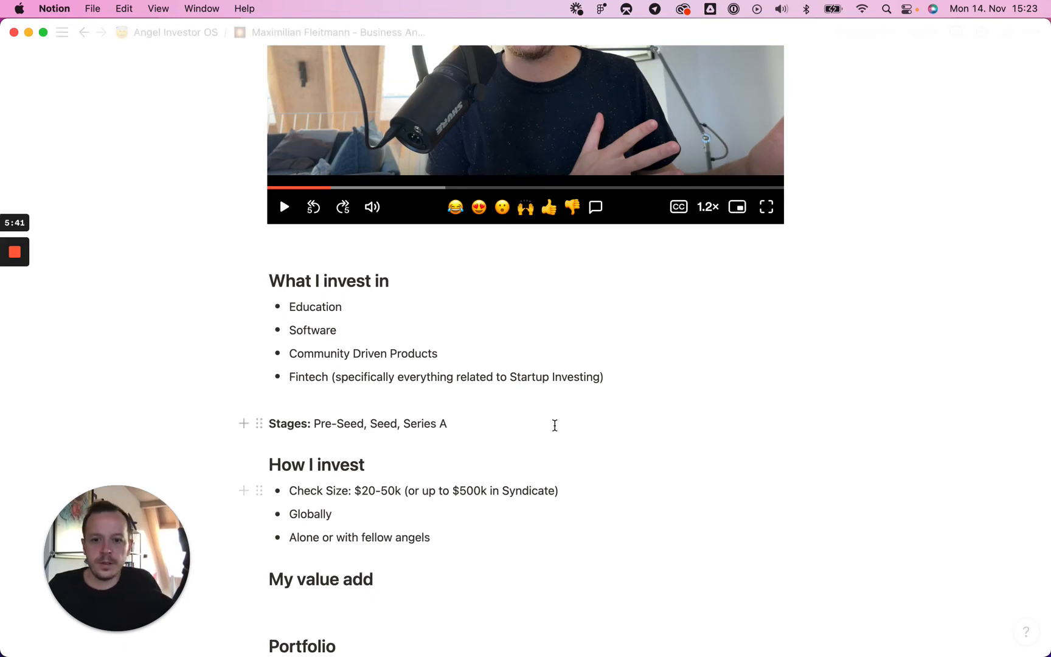
pyautogui.scroll(-3, 339, 490)
pyautogui.click(316, 498)
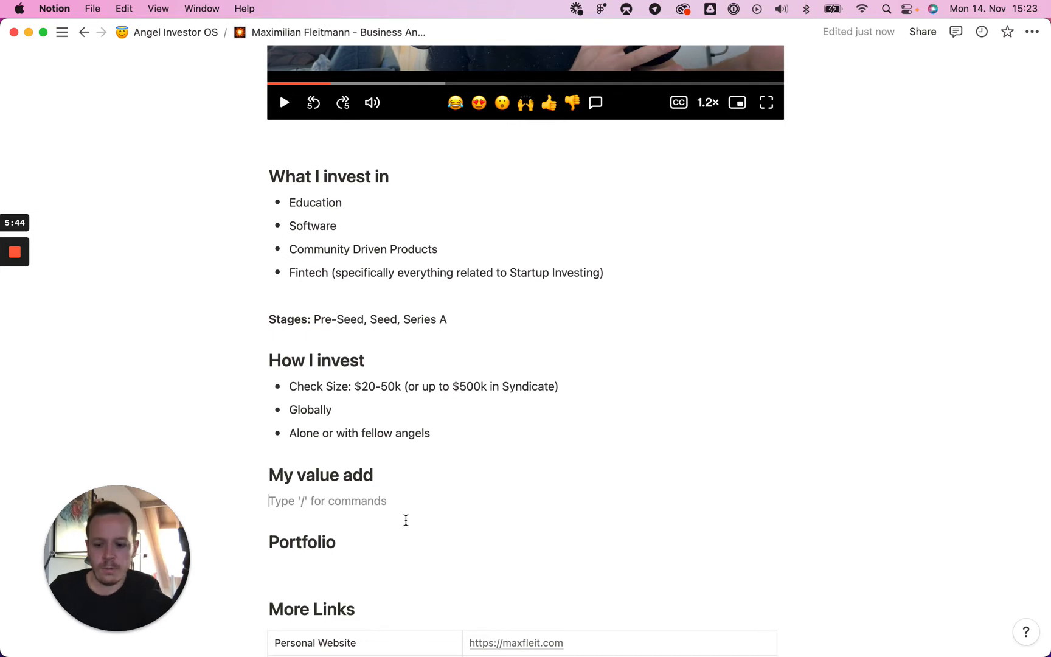
pyautogui.write('- Startup Fundr')
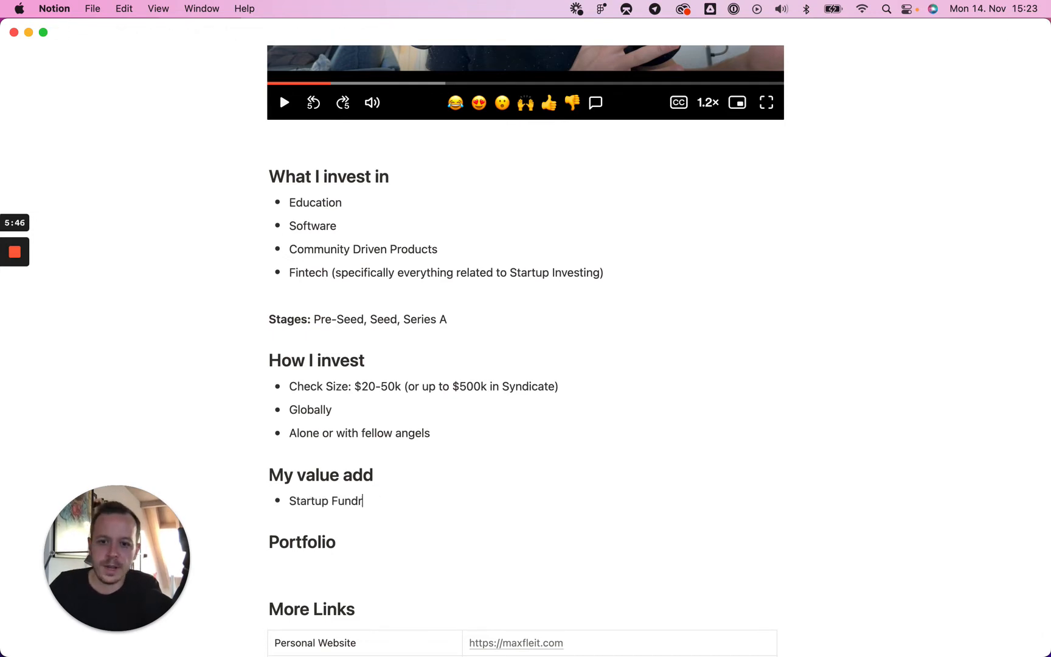
pyautogui.write('aising (')
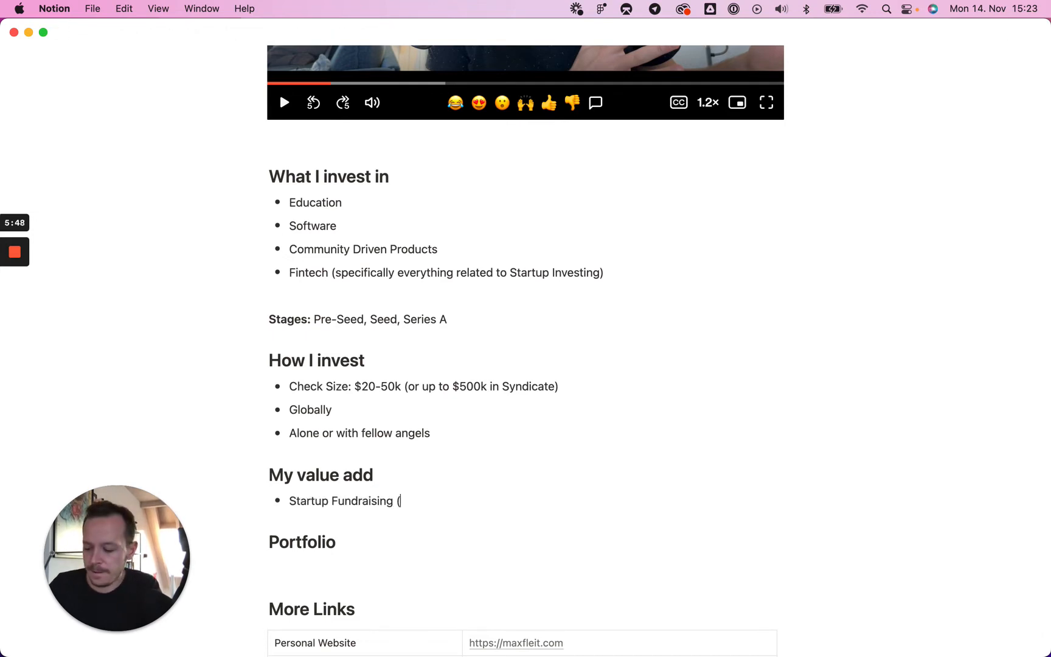
pyautogui.press('BackSpace')
pyautogui.press('BackSpace')
pyautogui.press('BackSpace')
pyautogui.press('BackSpace')
pyautogui.press('BackSpace')
pyautogui.press('BackSpace')
pyautogui.press('BackSpace')
pyautogui.press('BackSpace')
pyautogui.press('BackSpace')
pyautogui.press('BackSpace')
pyautogui.press('BackSpace')
pyautogui.press('BackSpace')
pyautogui.press('BackSpace')
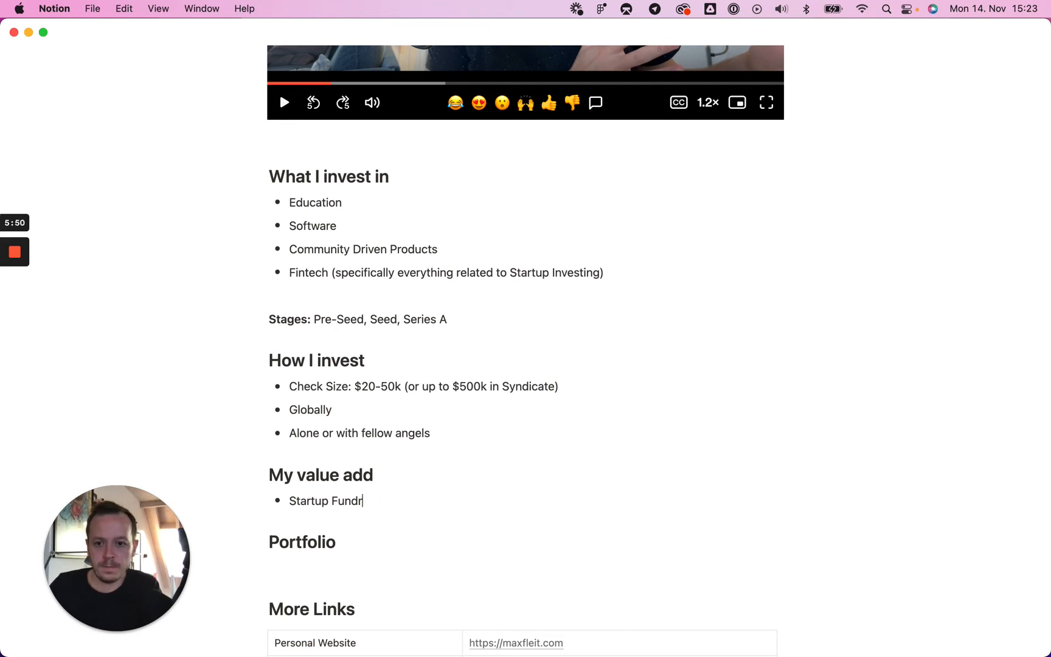
pyautogui.press('BackSpace')
pyautogui.press('BackSpace')
pyautogui.press('BackSpace')
pyautogui.press('BackSpace')
pyautogui.press('BackSpace')
pyautogui.press('BackSpace')
pyautogui.press('BackSpace')
pyautogui.press('BackSpace')
pyautogui.press('BackSpace')
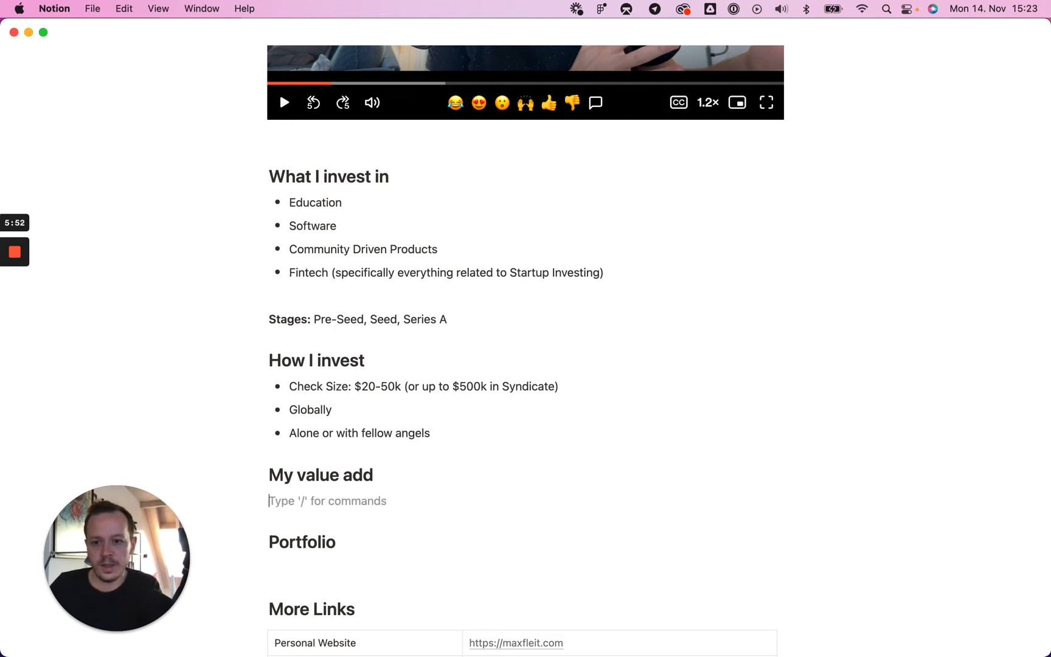
pyautogui.write('(t')
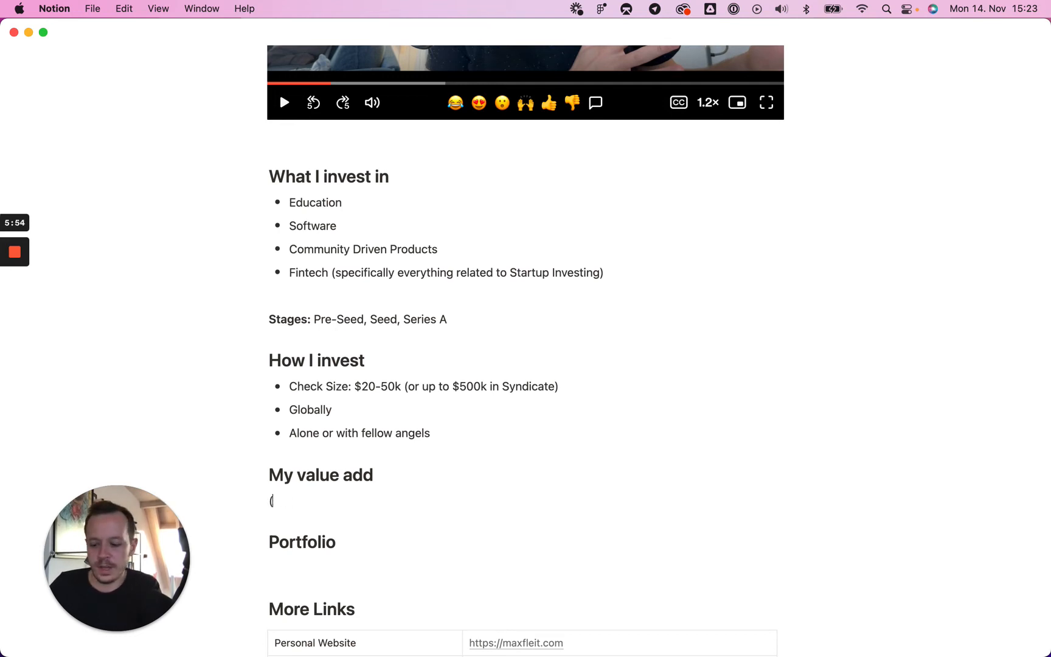
pyautogui.press('BackSpace')
# Under My value add, insert a Toggle heading 3 reading Startup Fundraising.
pyautogui.write('/to')
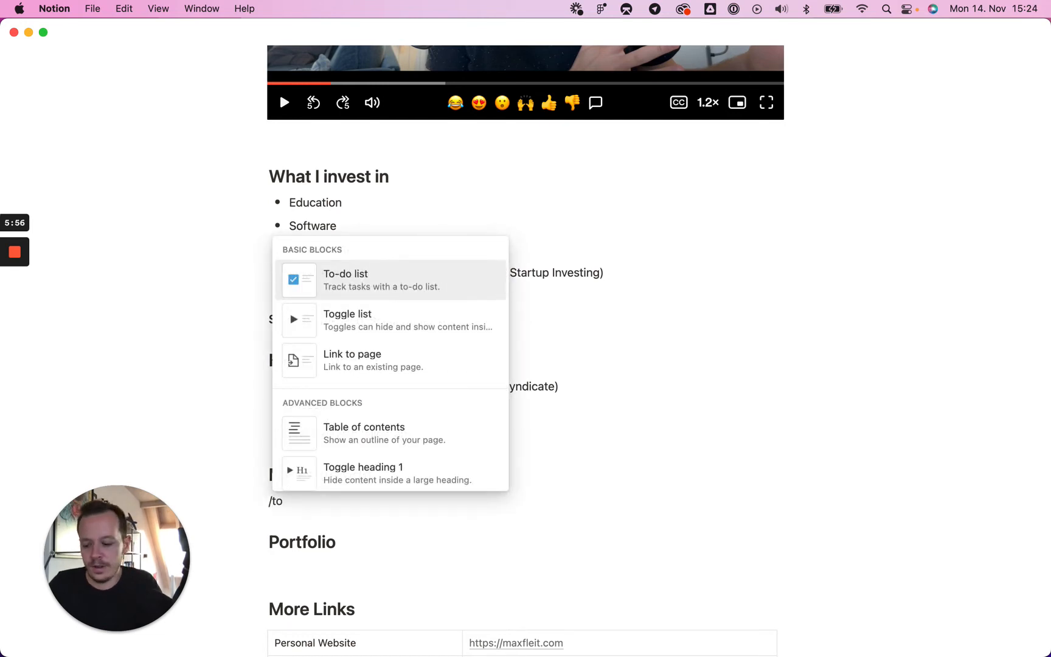
pyautogui.write('ggle')
pyautogui.click(426, 430)
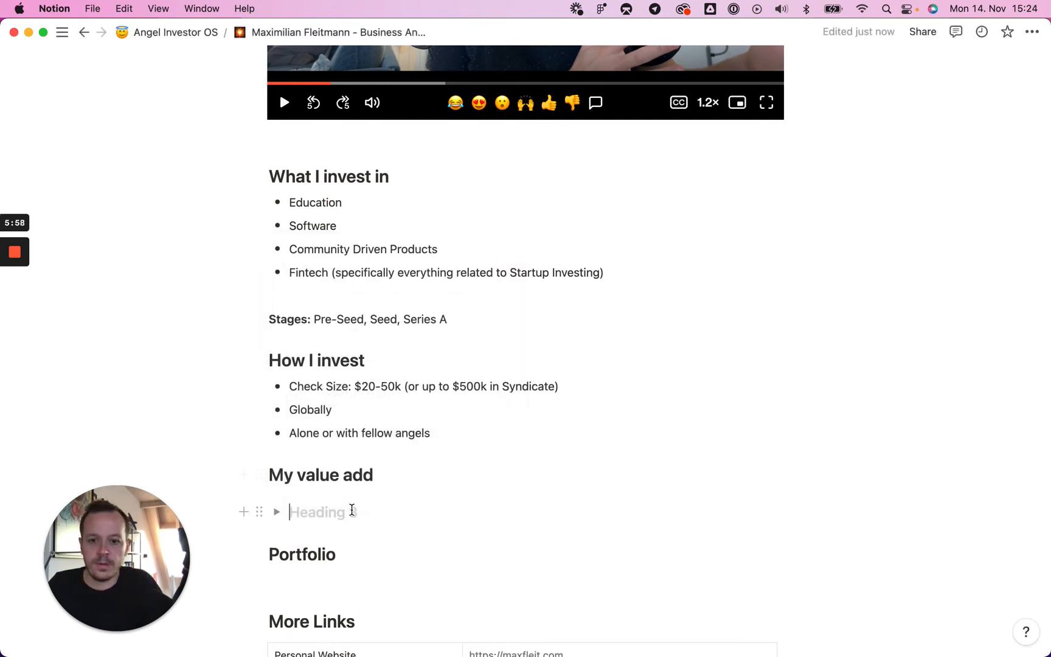
pyautogui.write('Startup Fundrais')
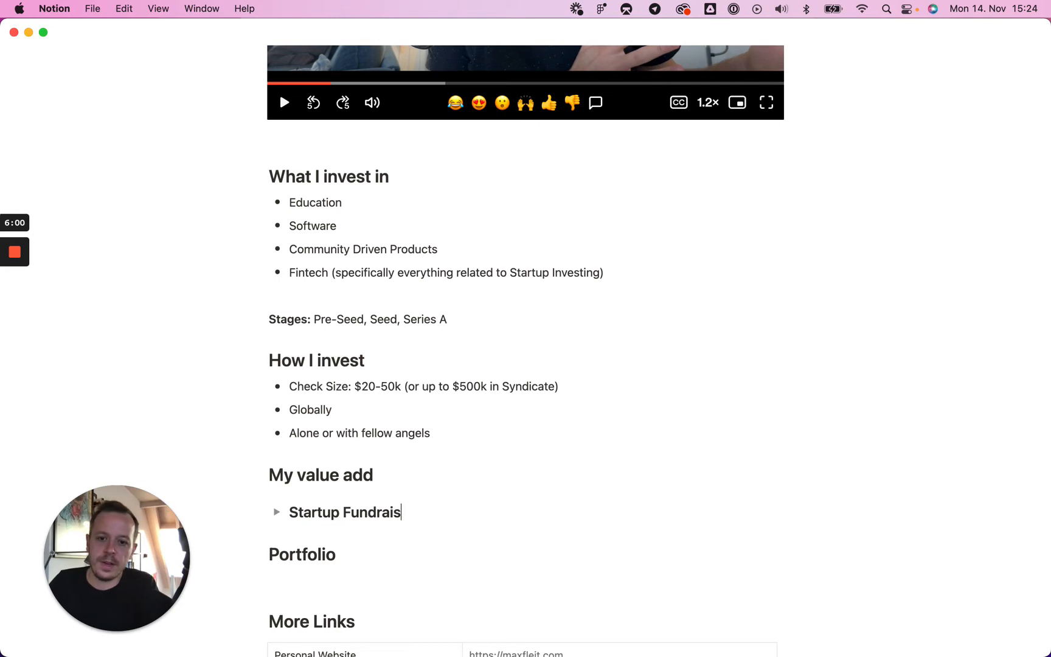
pyautogui.write('ing')
# Below Startup Fundraising, add an empty Heading 3 and a Toggle heading 3 reading Side Product Led Growth.
pyautogui.press('Return')
pyautogui.write('/h3')
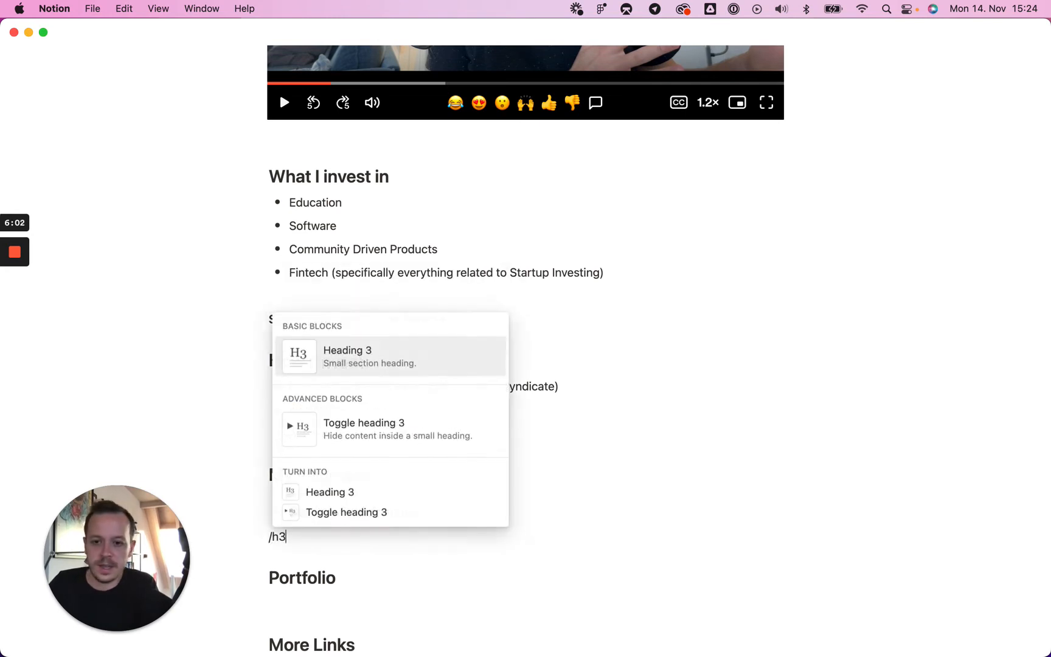
pyautogui.press('Return')
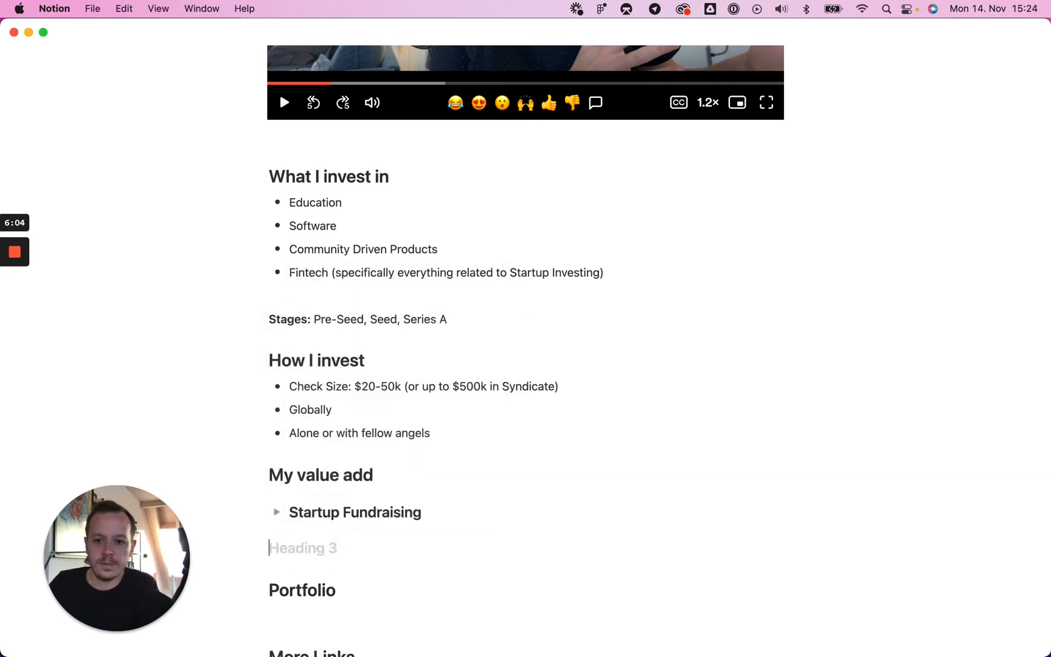
pyautogui.write('/')
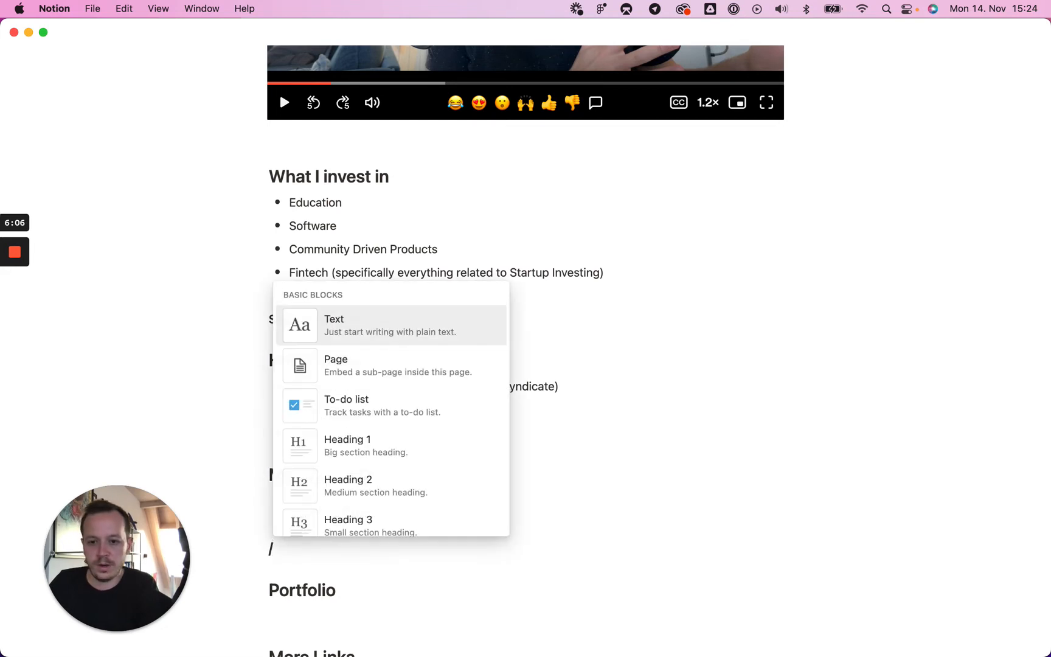
pyautogui.write('toggle')
pyautogui.click(359, 481)
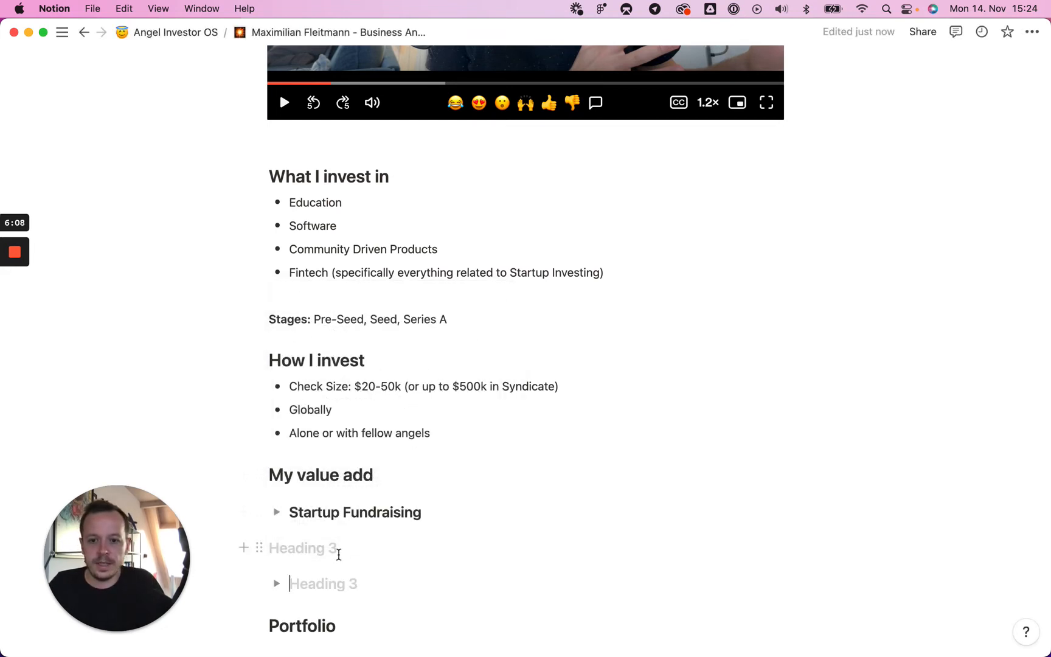
pyautogui.write('Side Prod')
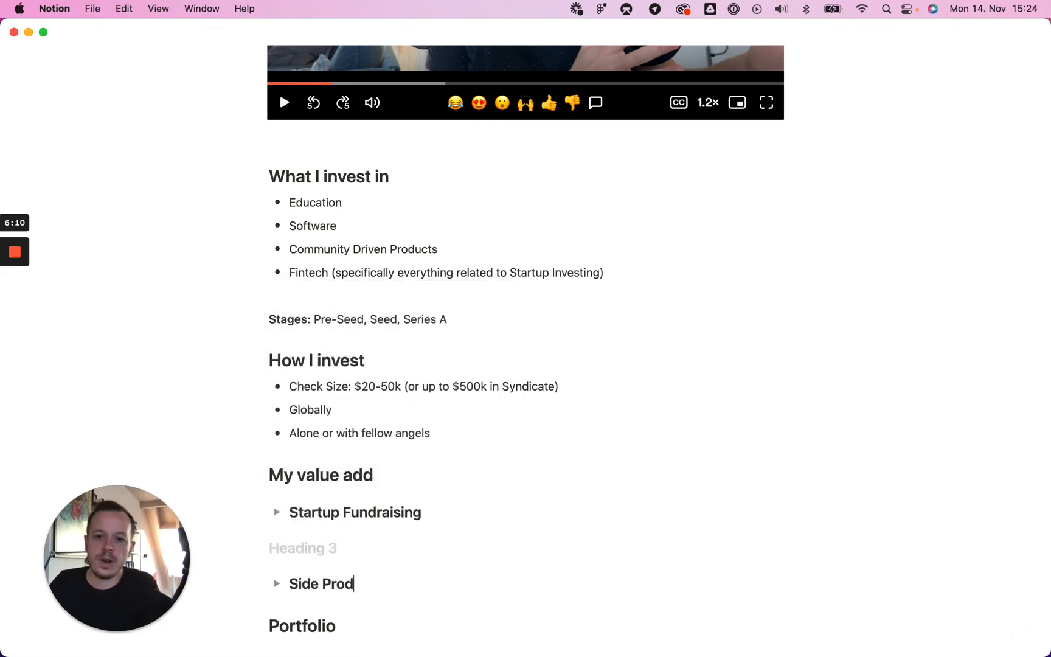
pyautogui.write('uct Led Growt')
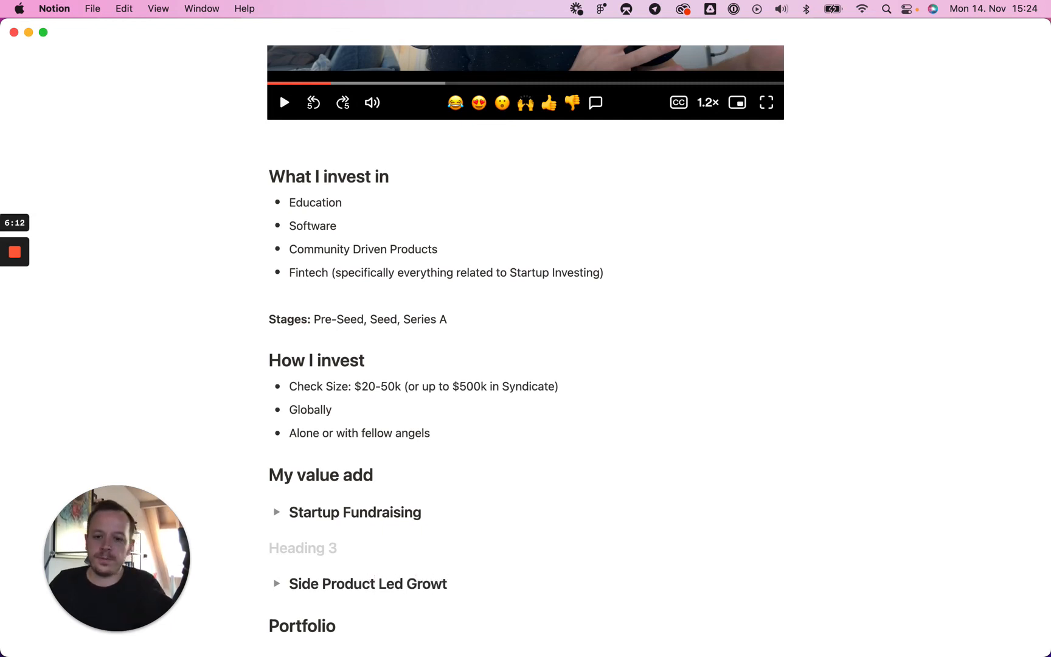
pyautogui.write('h')
# Remove the empty Heading 3 between the Startup Fundraising and Side Product Led Growth toggles.
pyautogui.scroll(10, 290, 547)
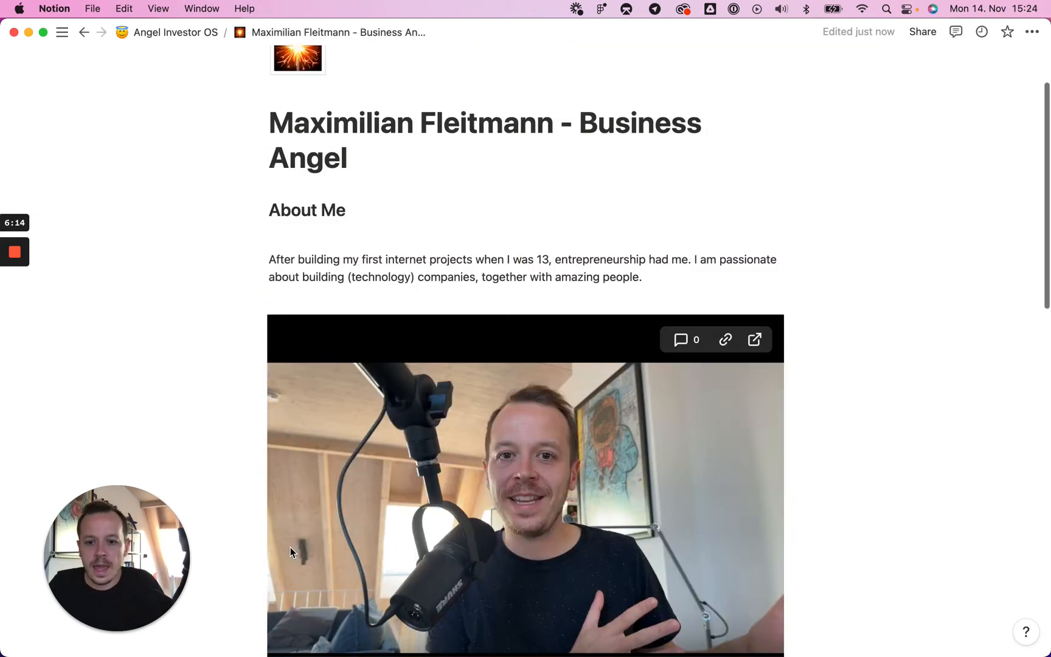
pyautogui.scroll(-2, 338, 508)
pyautogui.scroll(-10, 337, 509)
pyautogui.click(299, 305)
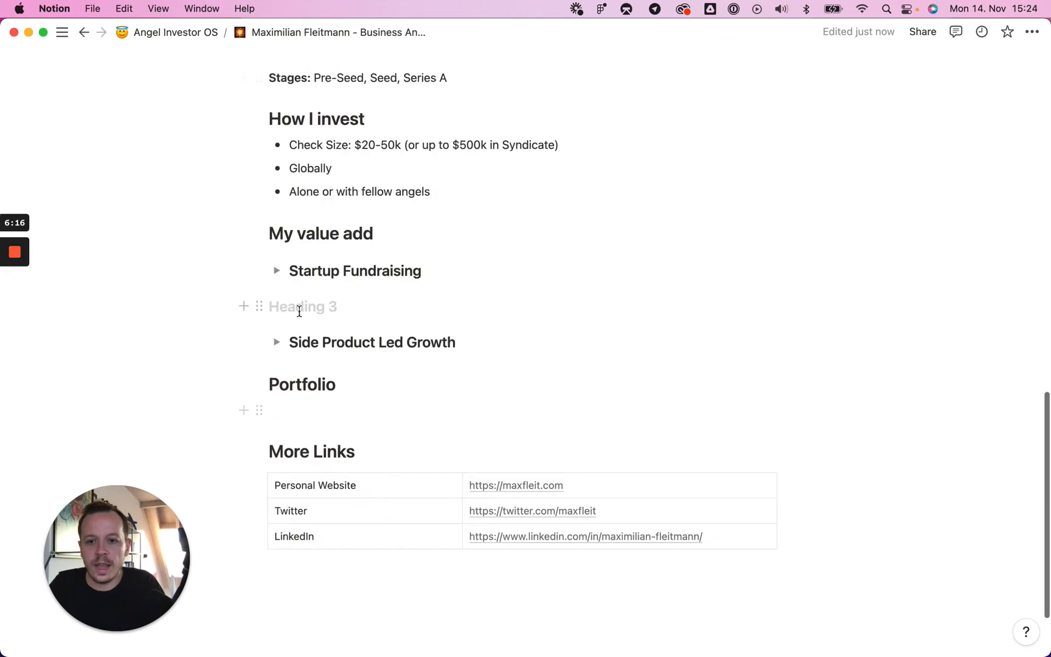
pyautogui.press('BackSpace')
pyautogui.press('BackSpace')
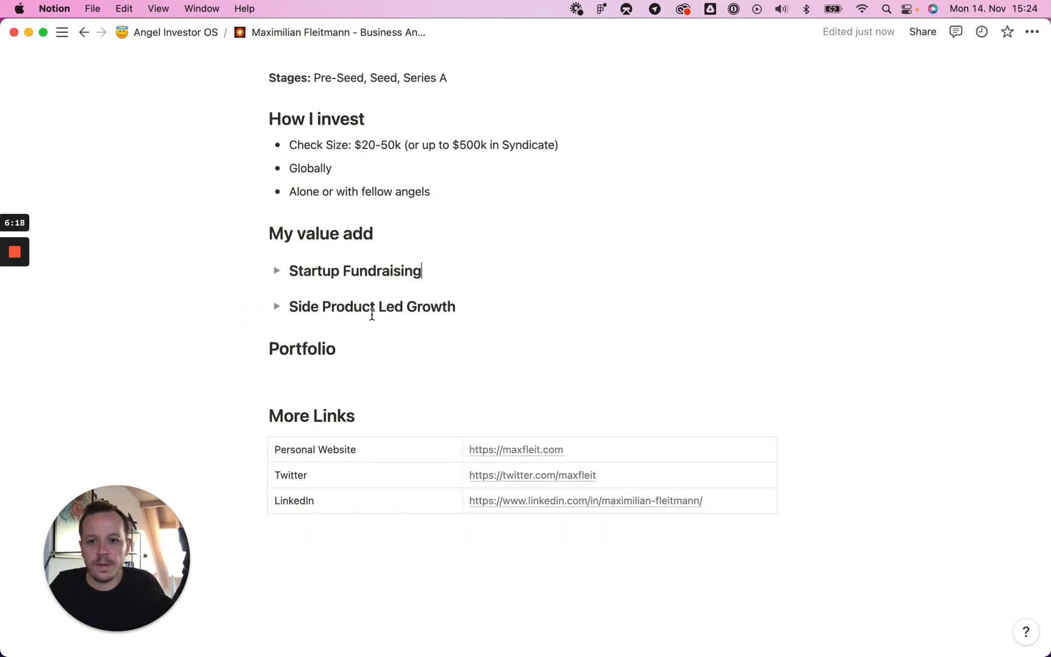
# Below Side Product Led Growth, insert a Heading 3 block followed by a Toggle heading 3.
pyautogui.click(458, 307)
pyautogui.press('Return')
pyautogui.write('/h')
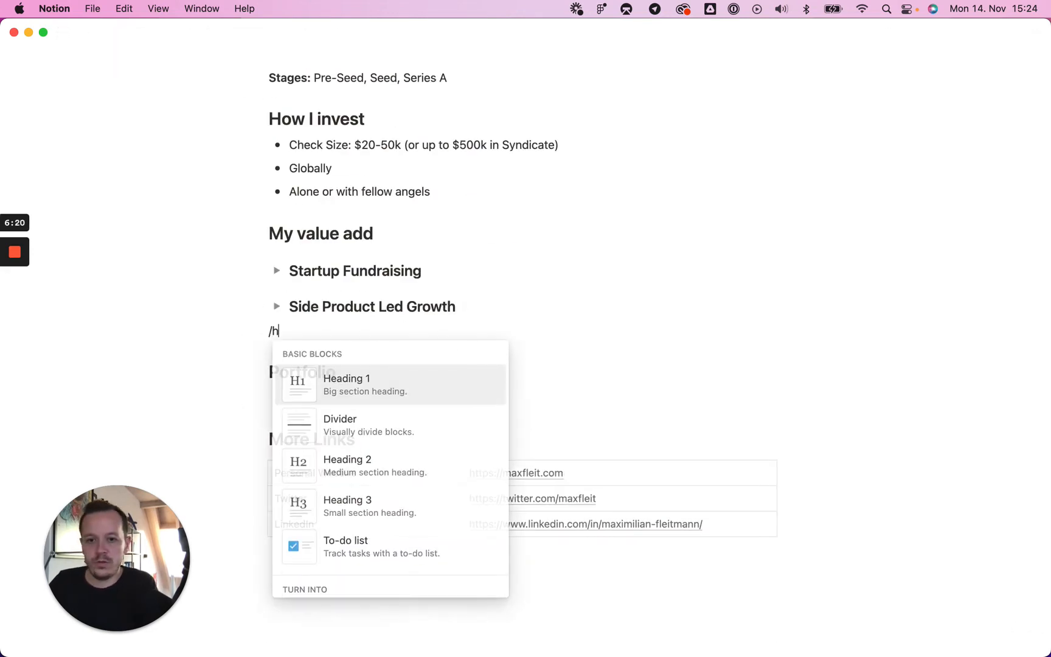
pyautogui.write('3')
pyautogui.press('Down')
pyautogui.press('Up')
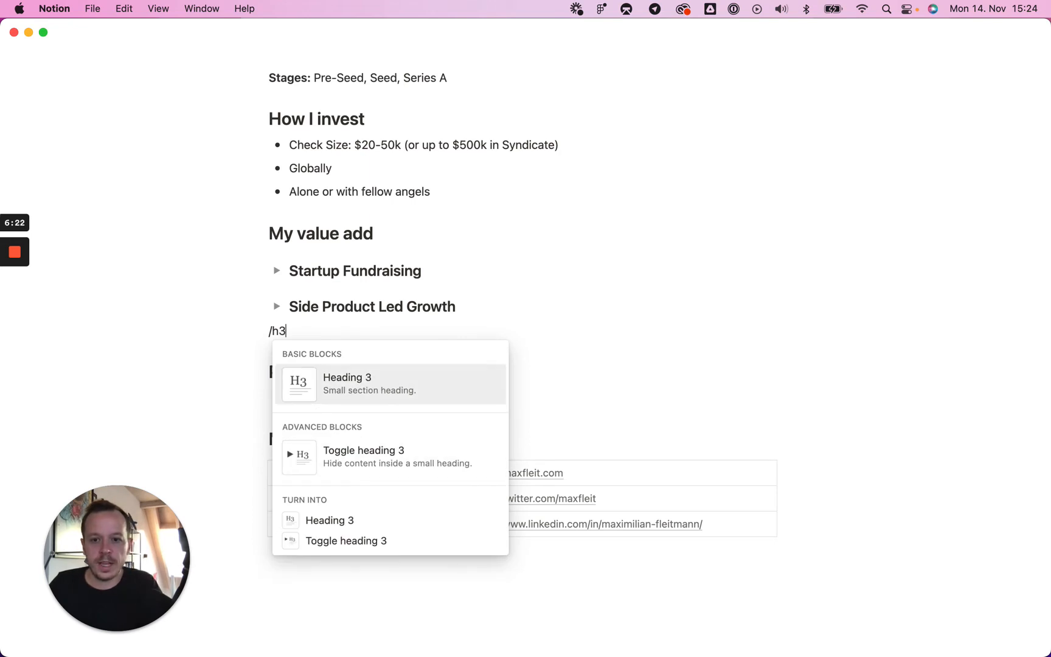
pyautogui.press('Return')
pyautogui.write('/toggle')
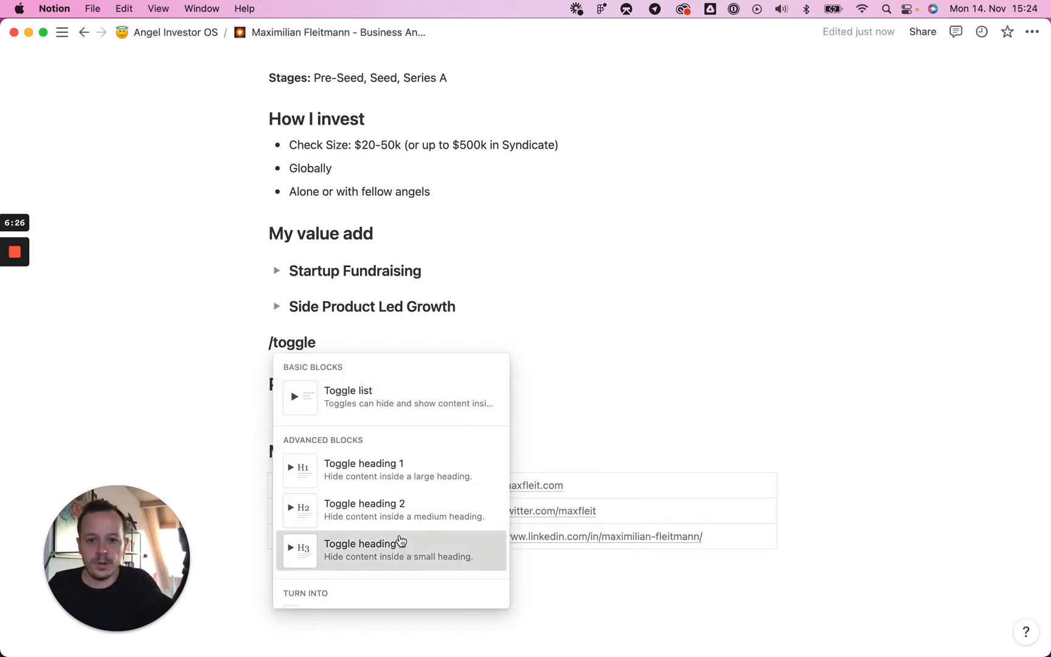
pyautogui.click(399, 543)
# Title the new toggle heading Sparring around being an Entrepreneur.
pyautogui.write('Sparring arn')
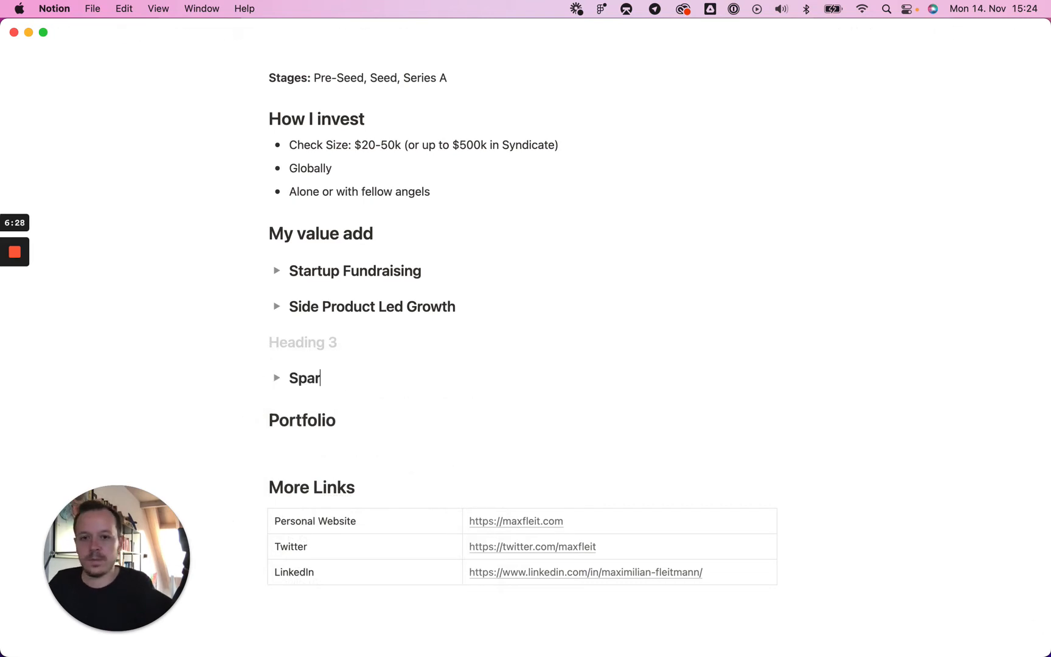
pyautogui.press('BackSpace')
pyautogui.write('ound ')
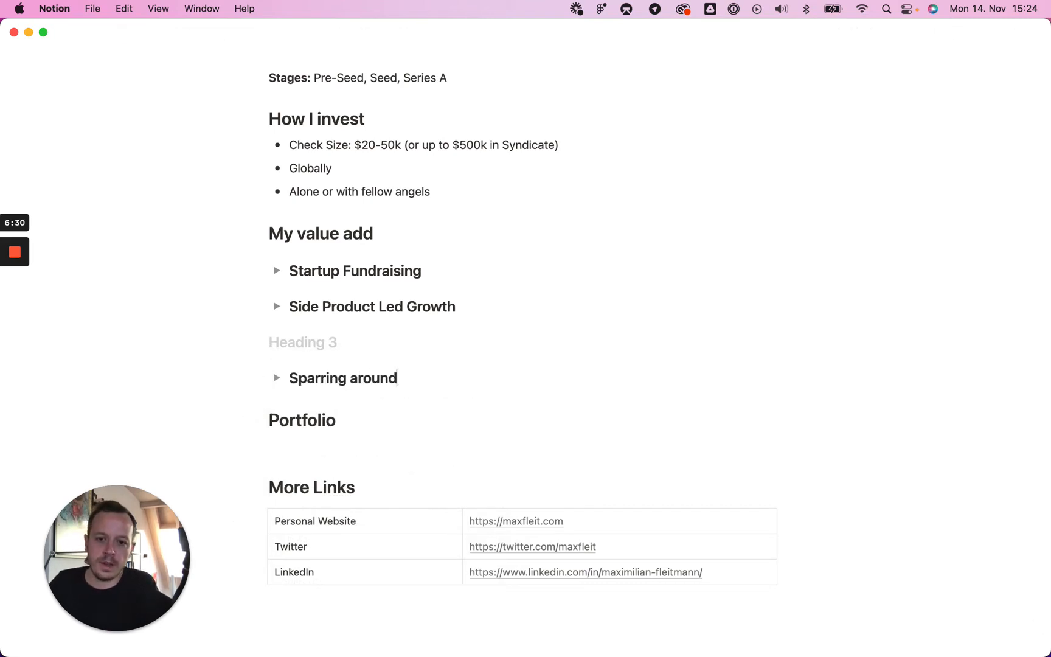
pyautogui.write('E')
pyautogui.press('BackSpace')
pyautogui.write('being an ')
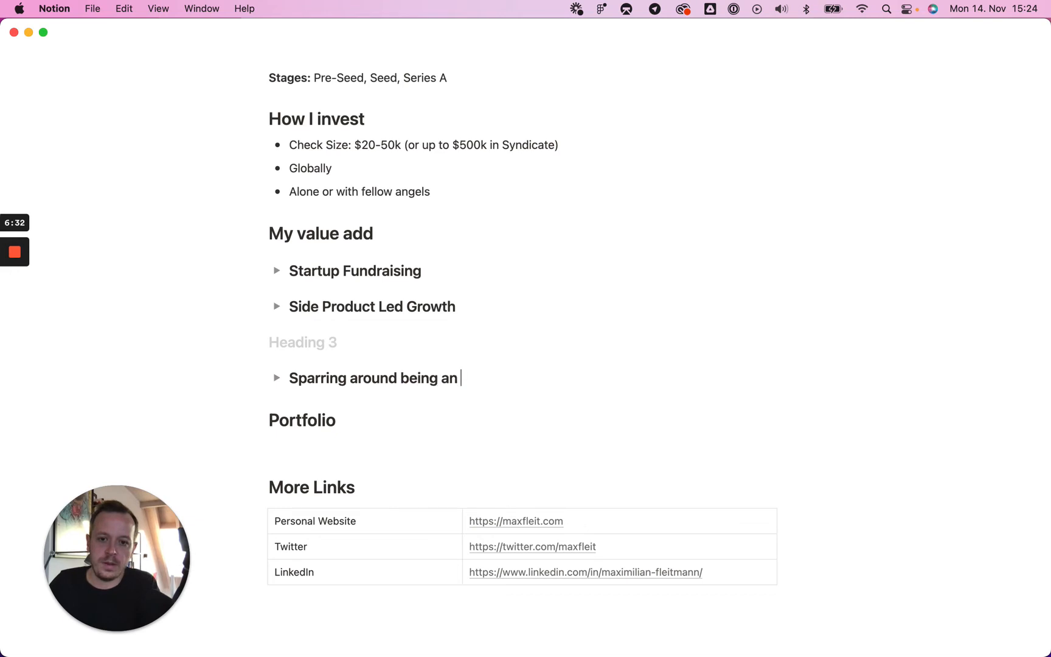
pyautogui.write('Entrepreneur')
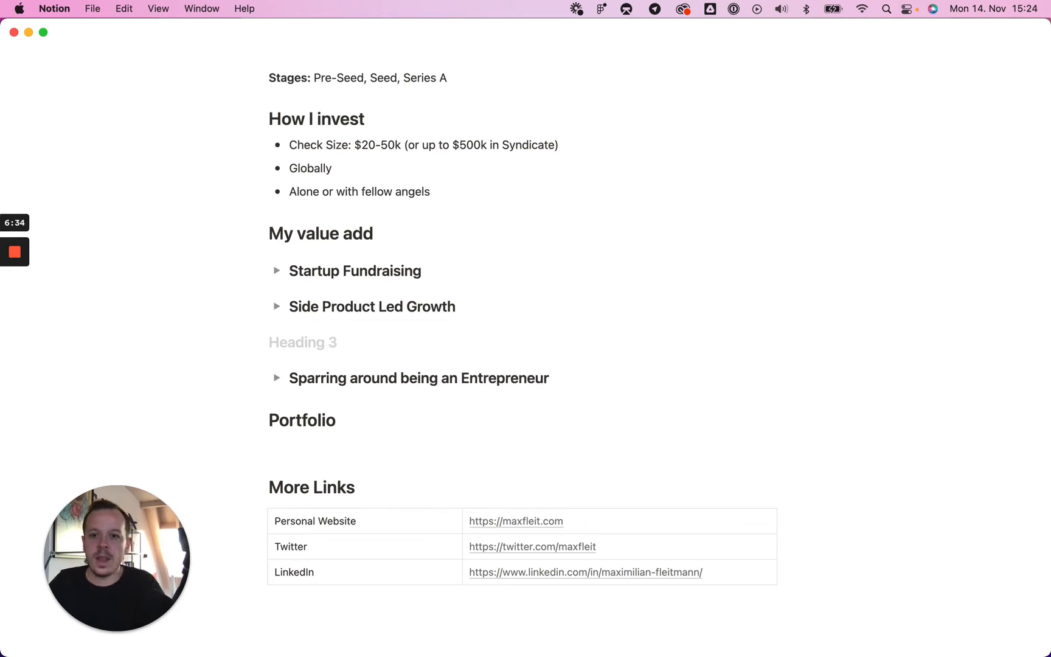
# Remove the empty Heading 3 above the Sparring around being an Entrepreneur toggle.
pyautogui.click(312, 342)
pyautogui.press('BackSpace')
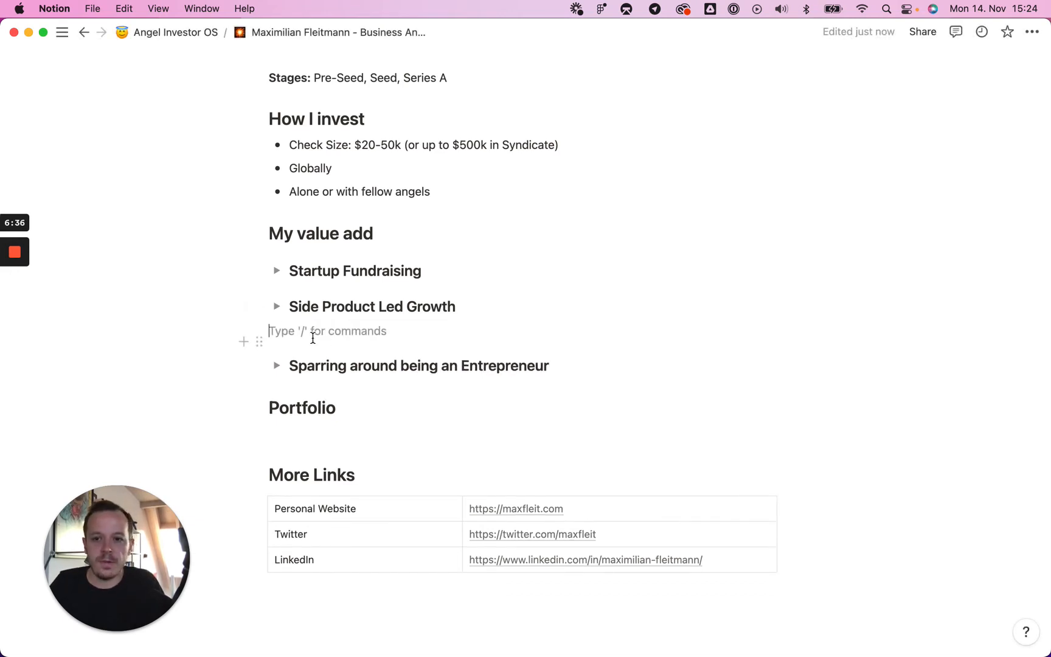
pyautogui.press('BackSpace')
# Below Sparring around being an Entrepreneur, add a Toggle heading 3 reading Sector Knowledge.
pyautogui.click(566, 344)
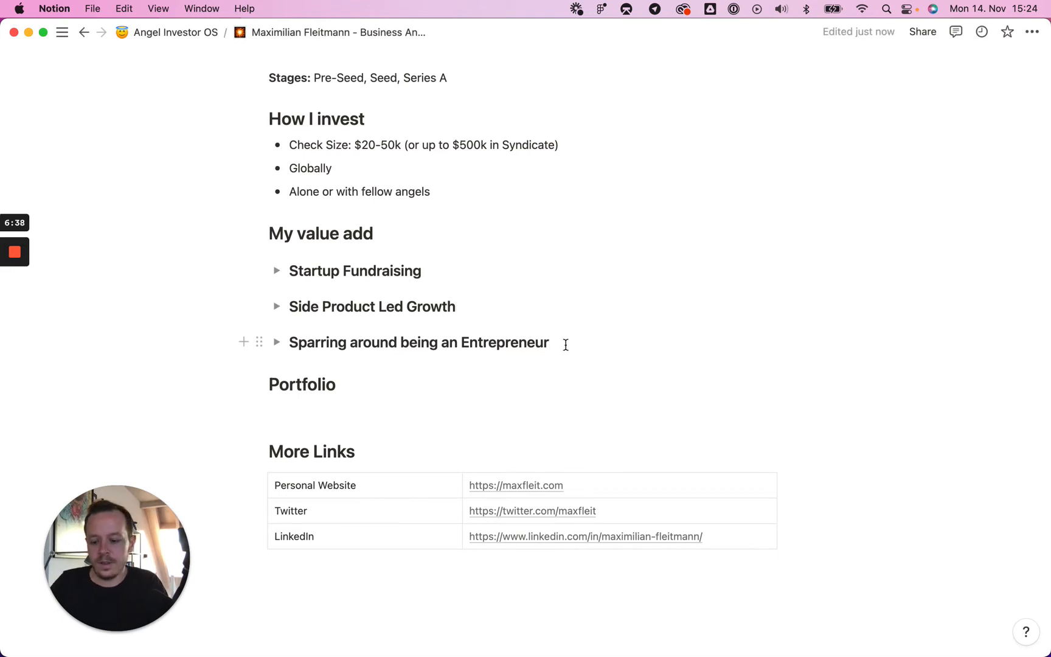
pyautogui.press('Return')
pyautogui.write('/')
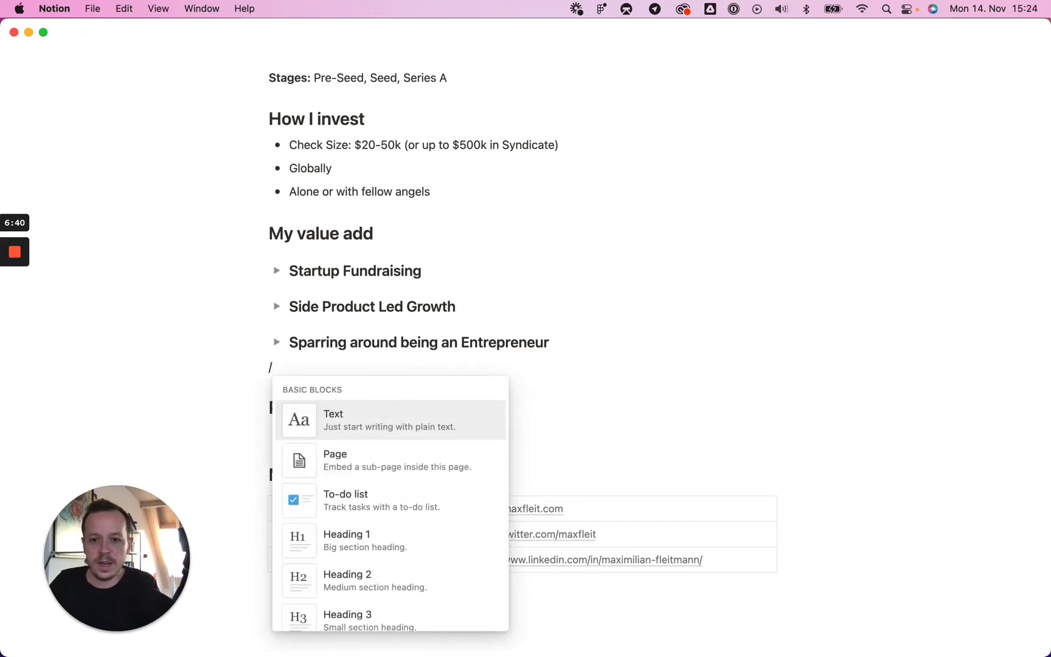
pyautogui.write('toggle')
pyautogui.click(425, 566)
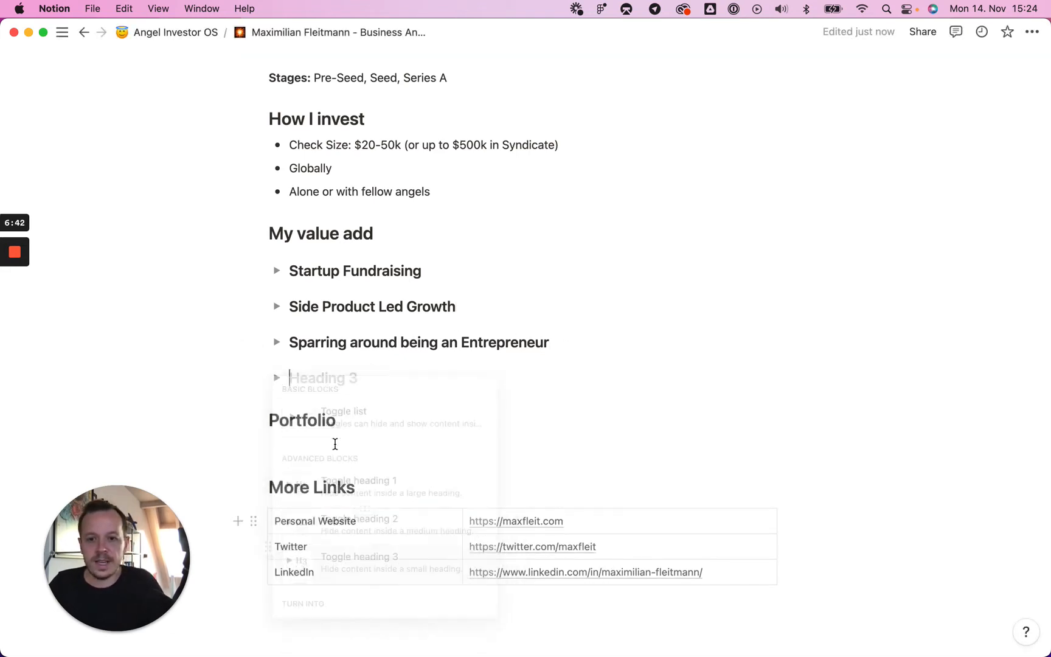
pyautogui.write('Sector Knowledge')
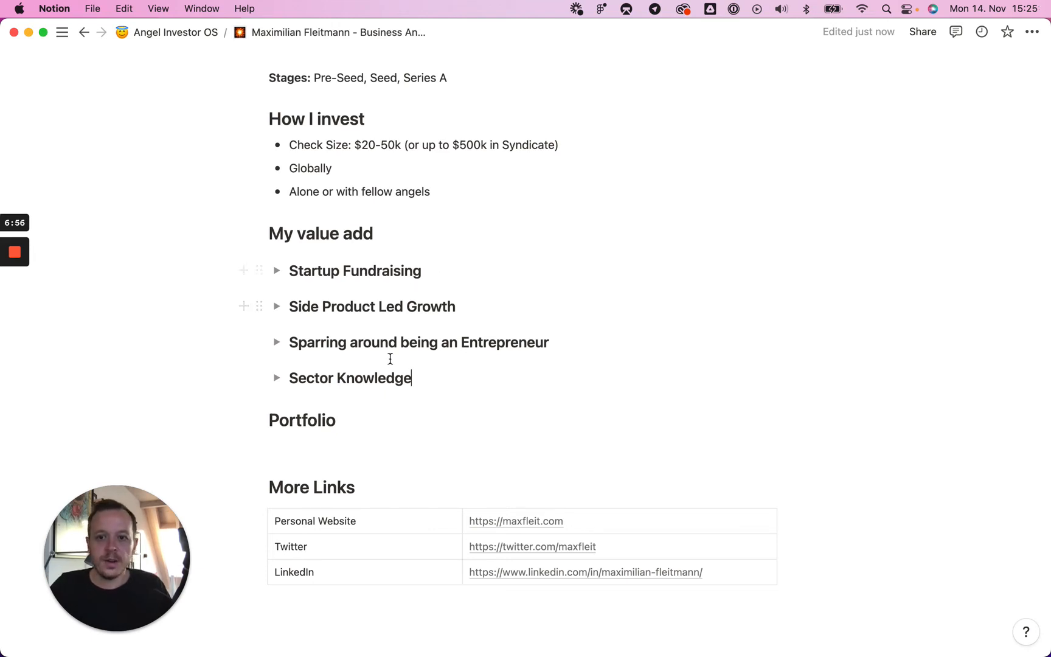
# Under the Portfolio heading, insert a Gallery view based on a new database.
pyautogui.click(290, 441)
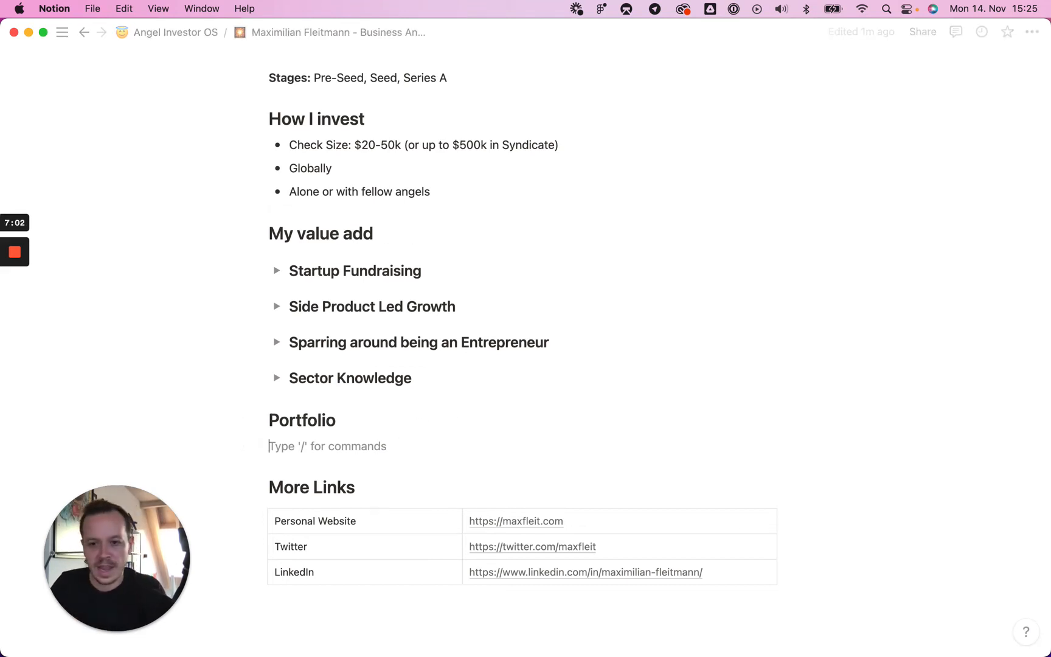
pyautogui.write('/')
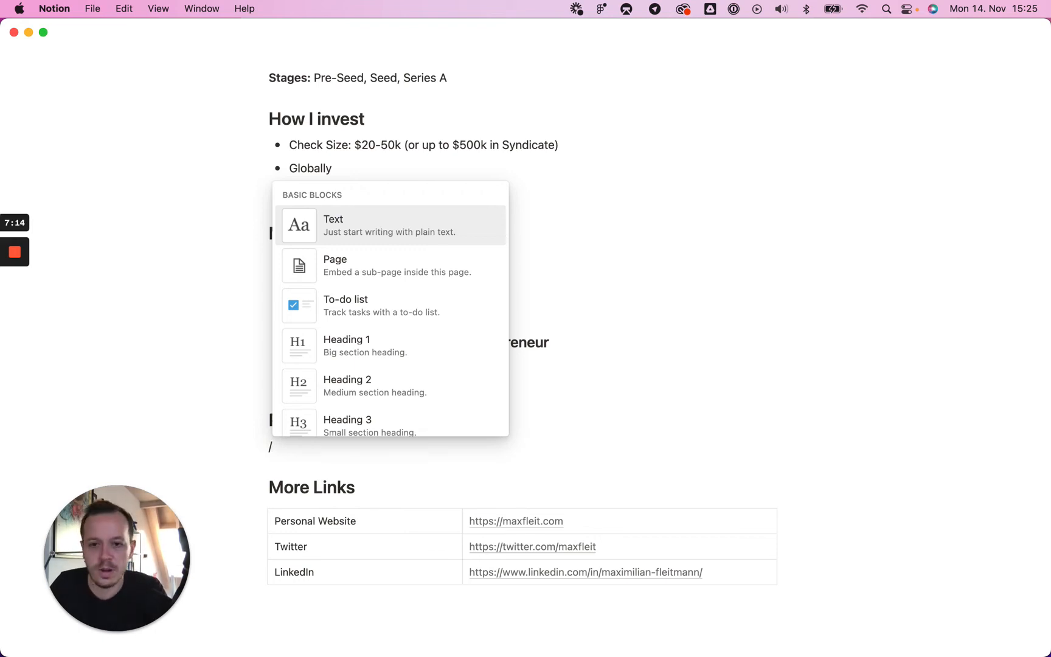
pyautogui.write('tabl')
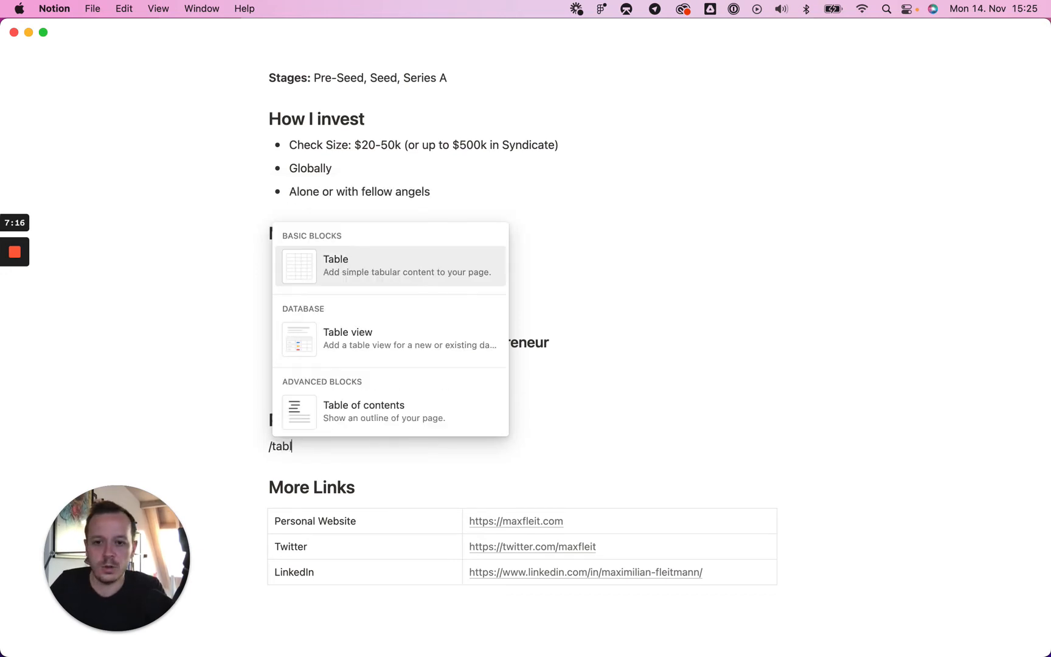
pyautogui.press('BackSpace')
pyautogui.press('BackSpace')
pyautogui.press('BackSpace')
pyautogui.press('BackSpace')
pyautogui.write('galle')
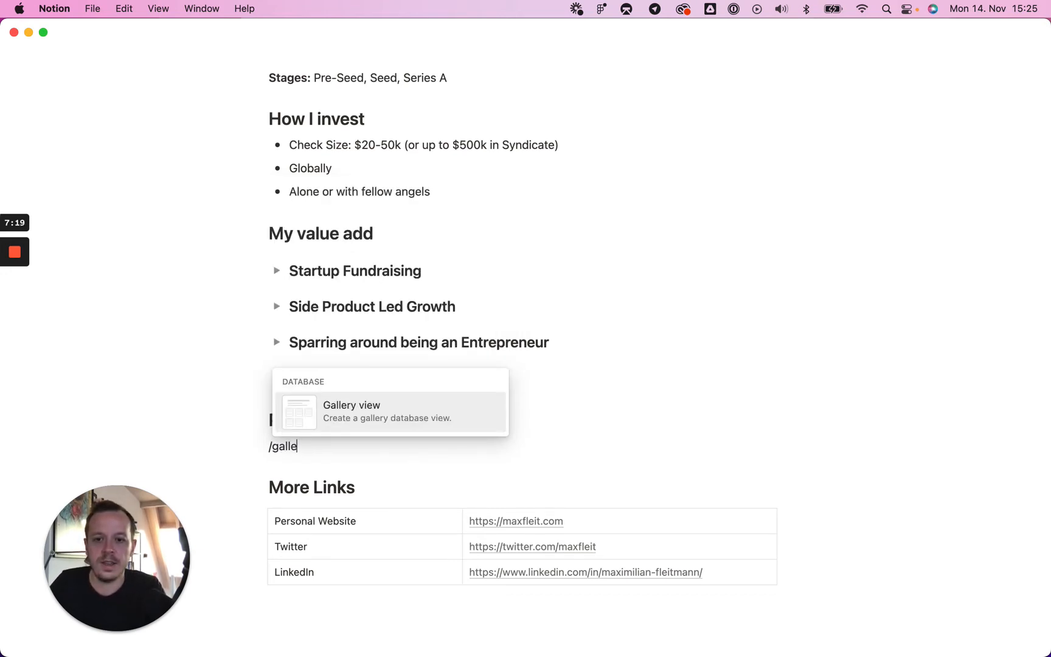
pyautogui.press('Return')
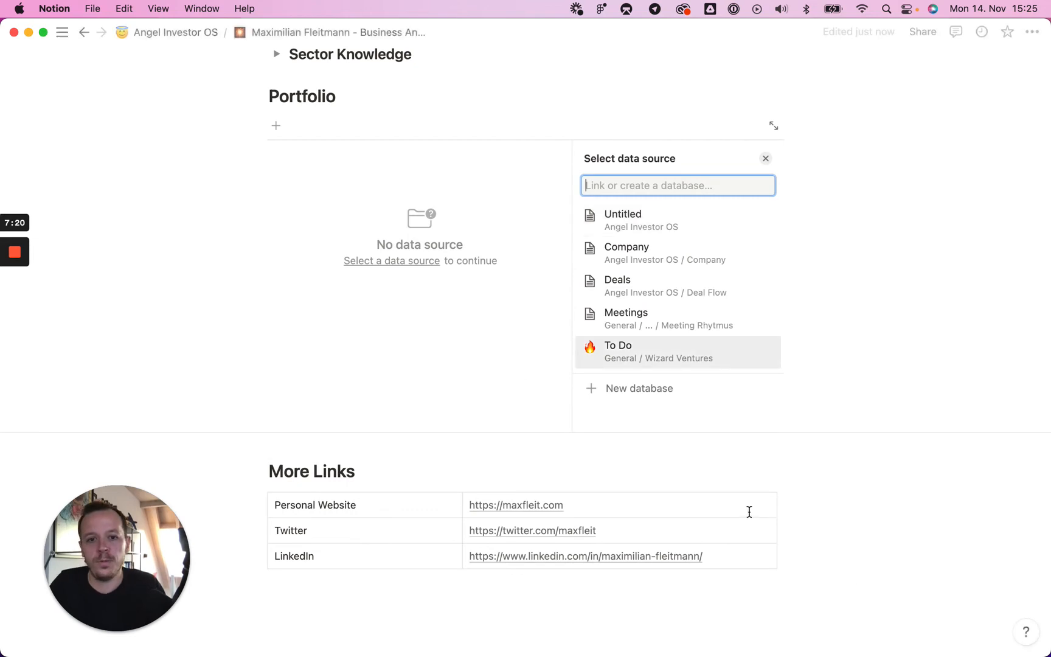
pyautogui.click(632, 392)
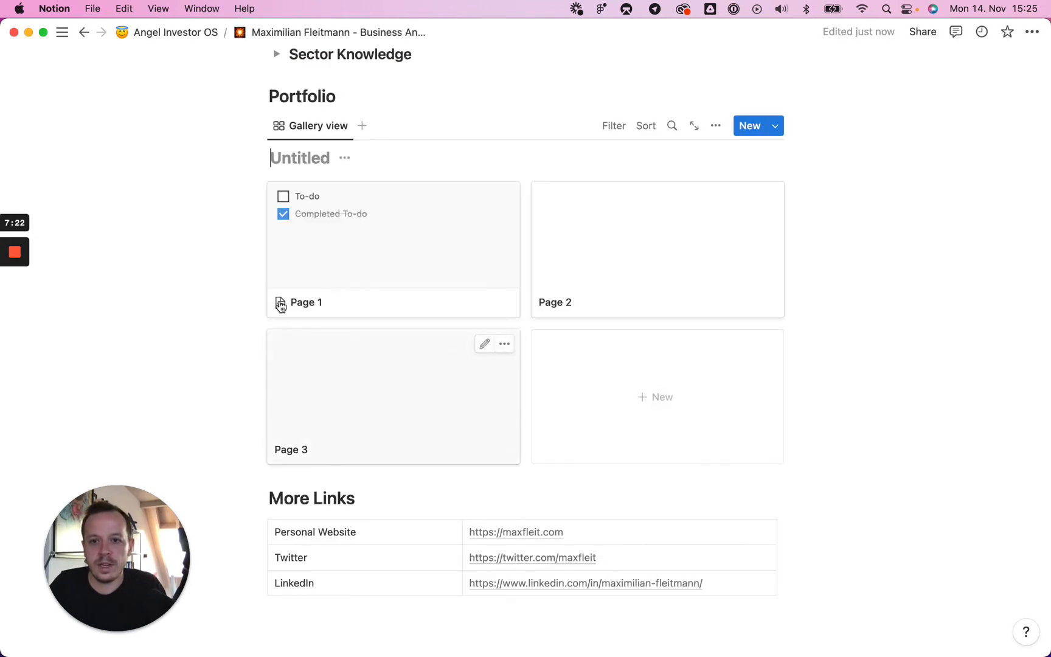
# Add a Table view to the portfolio database and delete its Created property.
pyautogui.click(363, 126)
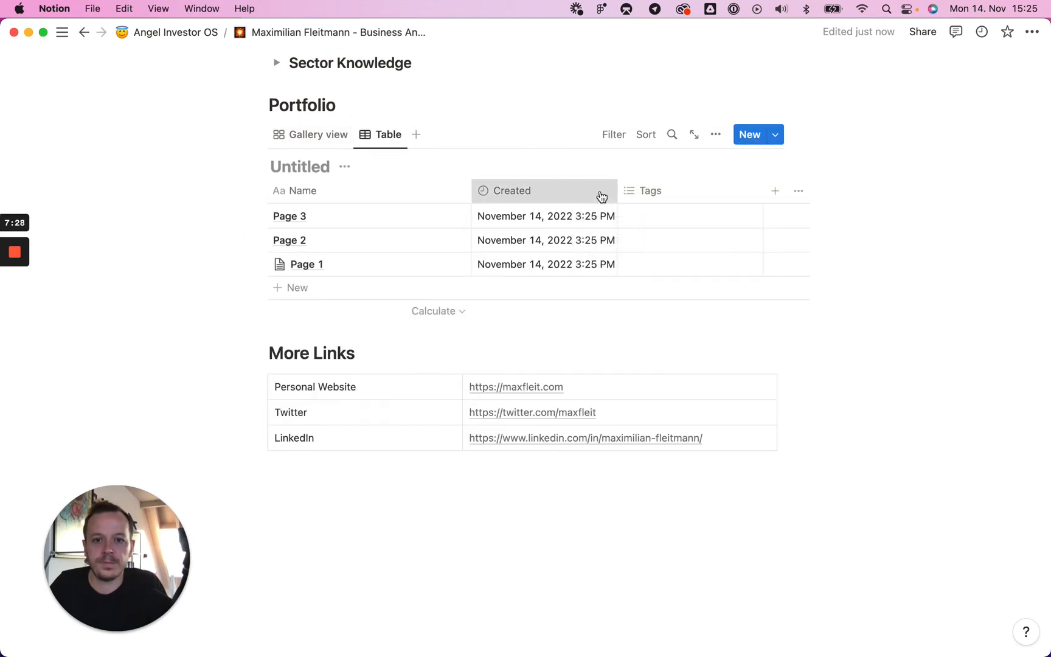
pyautogui.click(594, 193)
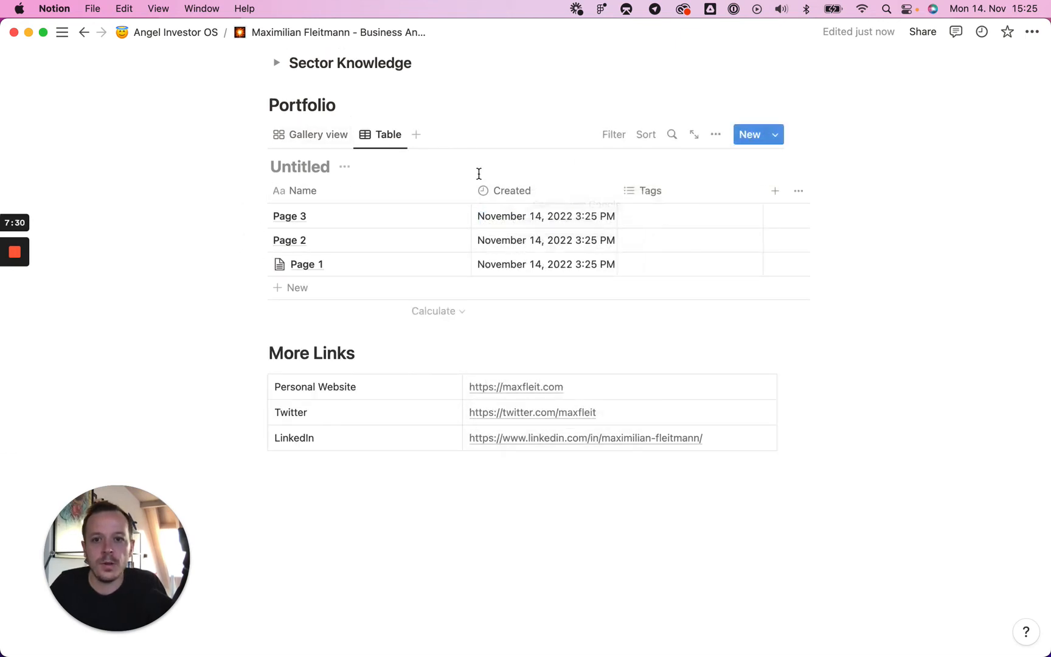
pyautogui.rightClick(617, 189)
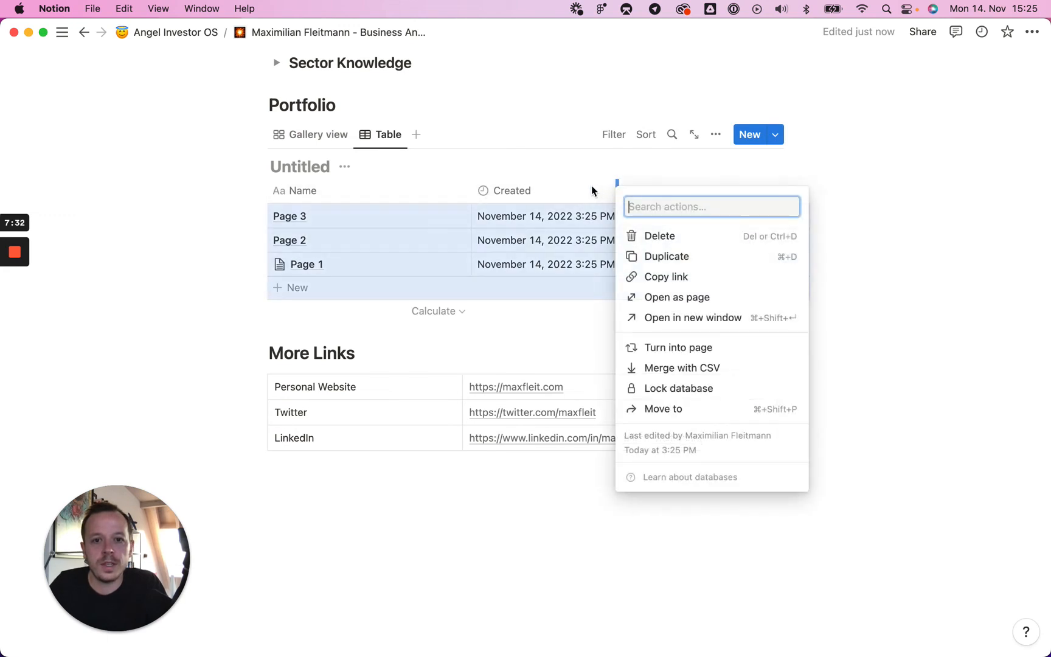
pyautogui.click(551, 195)
pyautogui.click(549, 195)
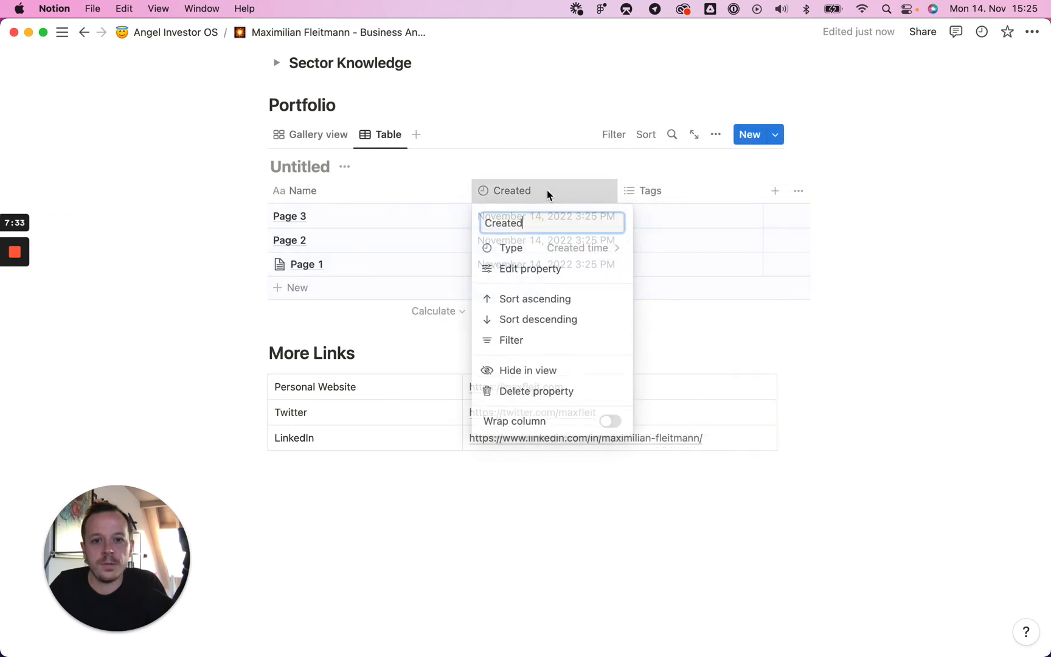
pyautogui.click(555, 390)
pyautogui.click(561, 348)
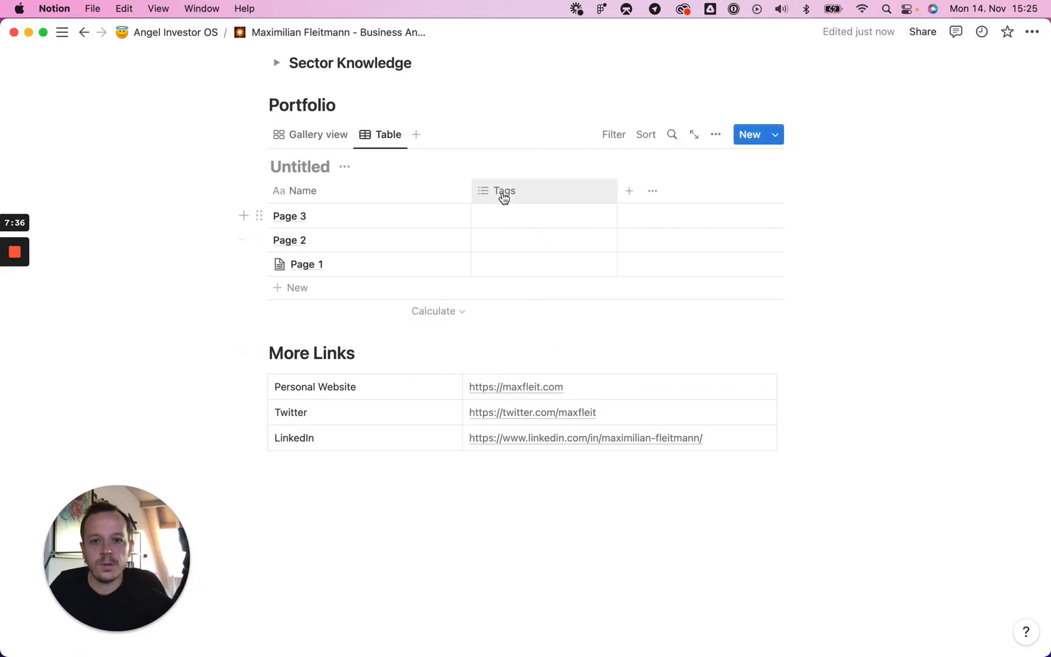
# Rename the Tags property of the portfolio table to Stage.
pyautogui.click(500, 193)
pyautogui.press('super+a')
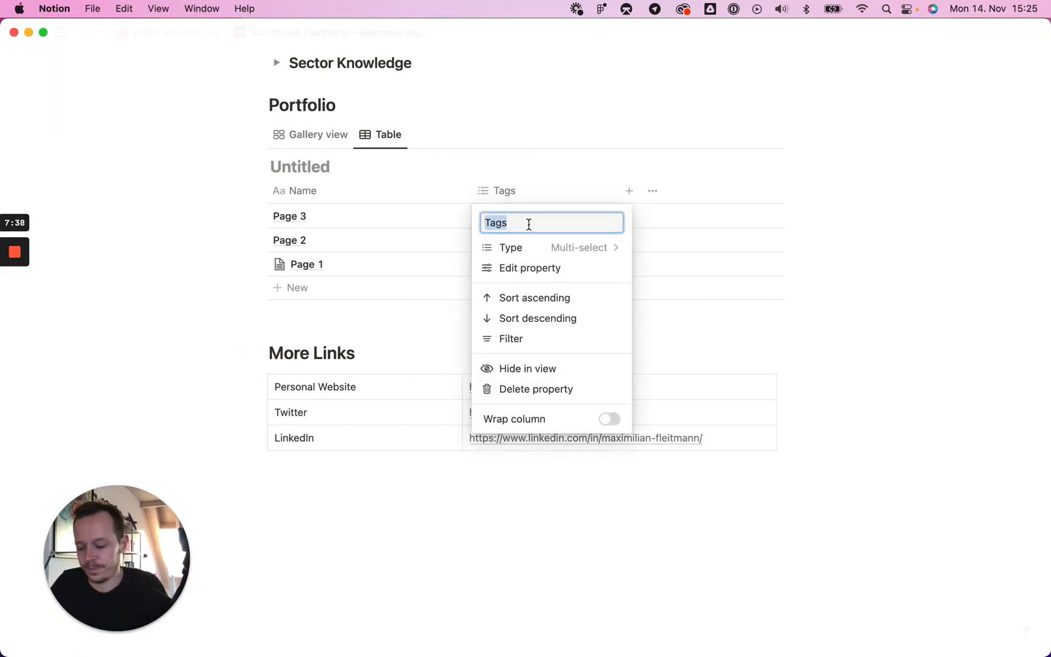
pyautogui.write('S')
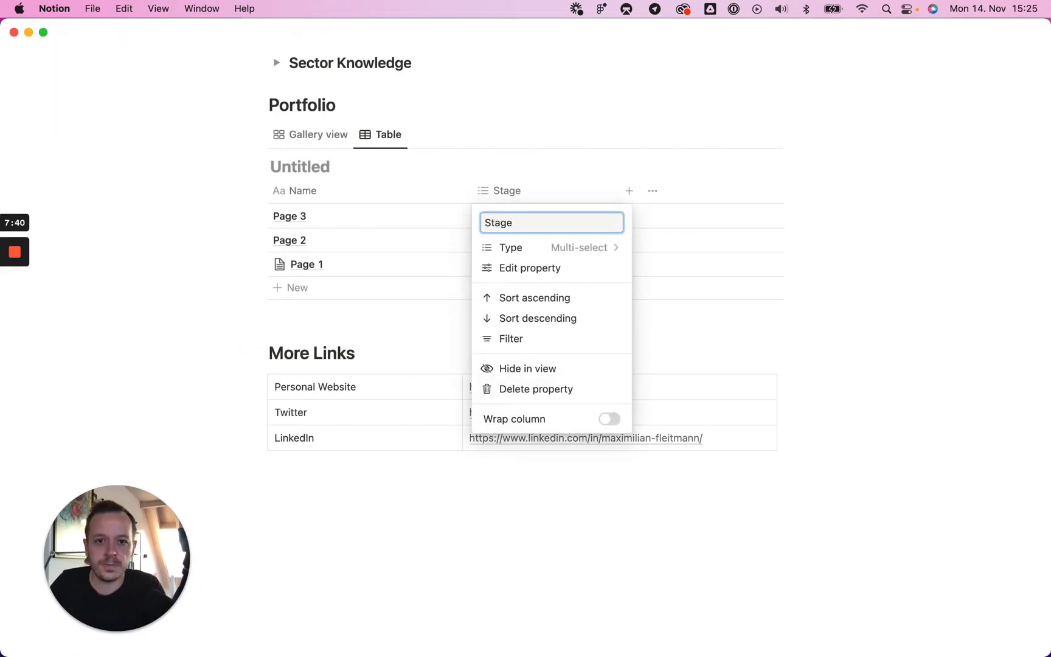
pyautogui.write('tage')
pyautogui.click(515, 219)
# In the Stage cell of Page 3, create and assign the options Pre-Seed and Seed.
pyautogui.click(526, 218)
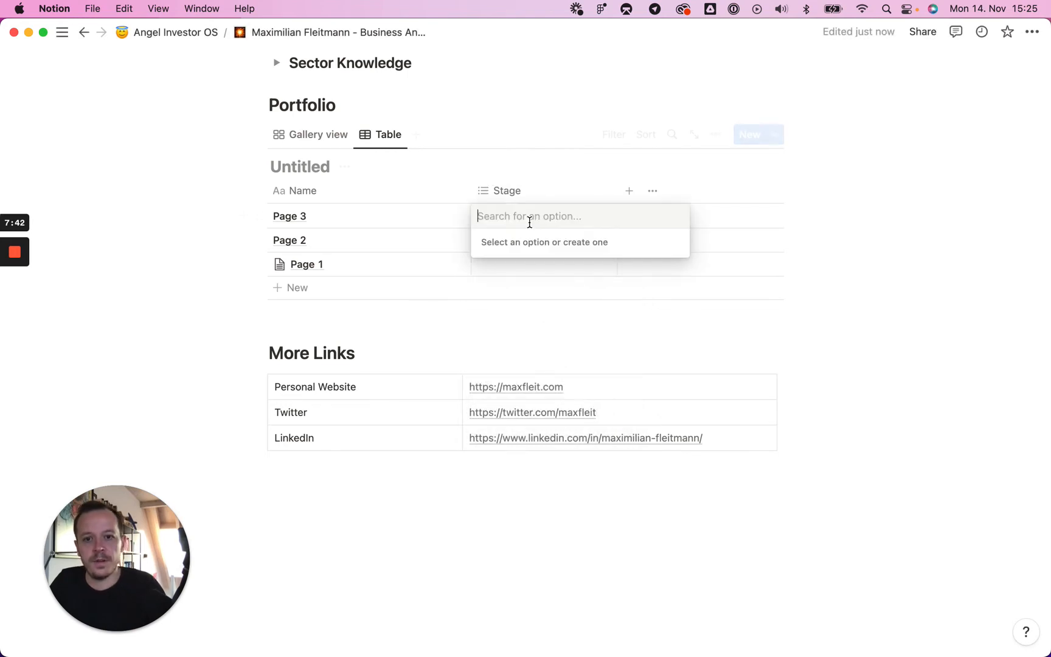
pyautogui.write('Pre-Seed')
pyautogui.press('Return')
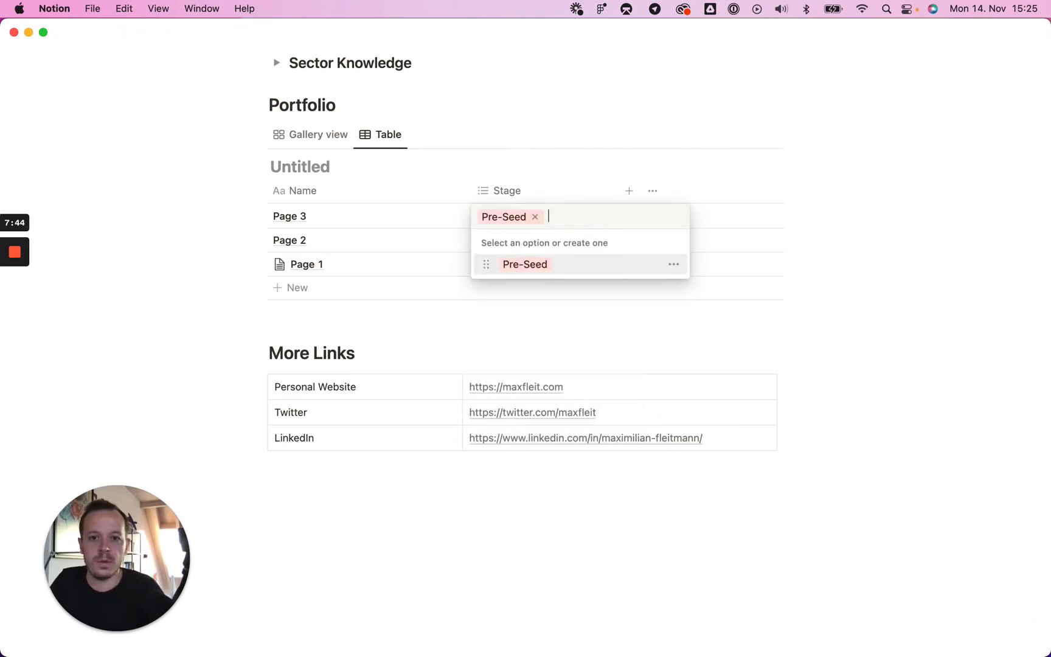
pyautogui.write('See')
pyautogui.press('BackSpace')
pyautogui.press('BackSpace')
pyautogui.press('BackSpace')
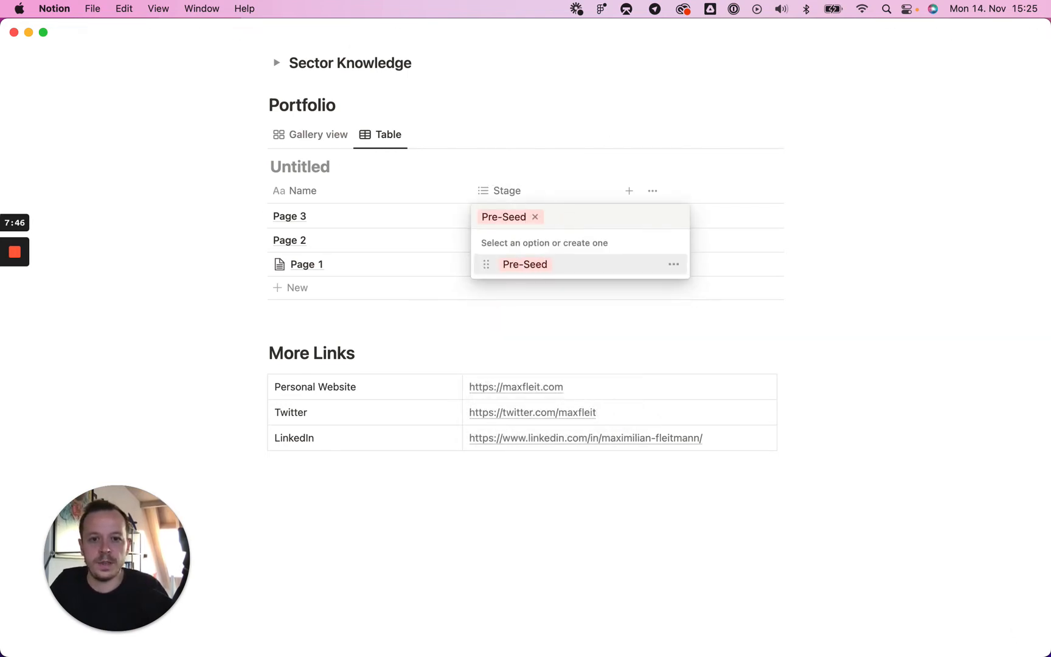
pyautogui.write('Seed')
pyautogui.click(539, 284)
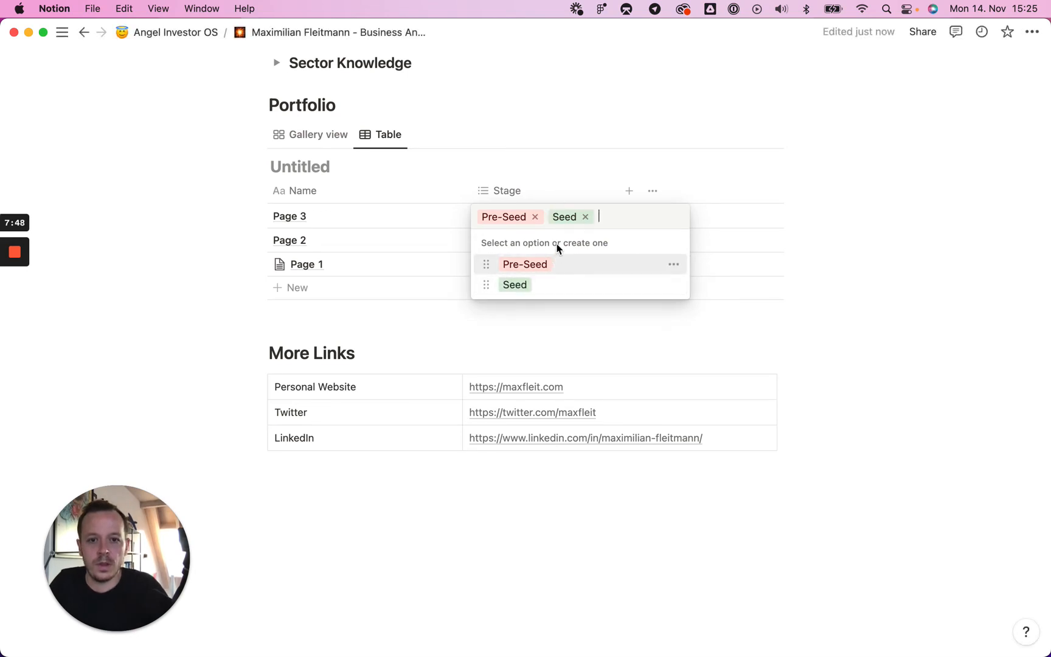
# Create the option Series A and add it to the Stage cell of Page 3.
pyautogui.press('Escape')
pyautogui.click(587, 219)
pyautogui.write('Ser')
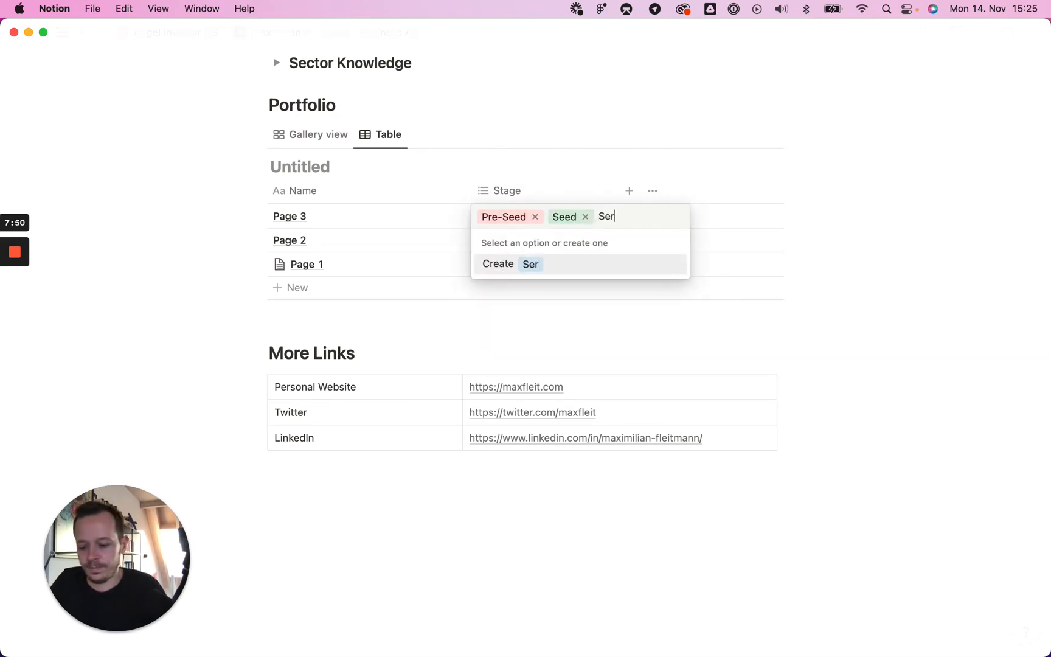
pyautogui.write('ies A')
pyautogui.press('Return')
pyautogui.press('Escape')
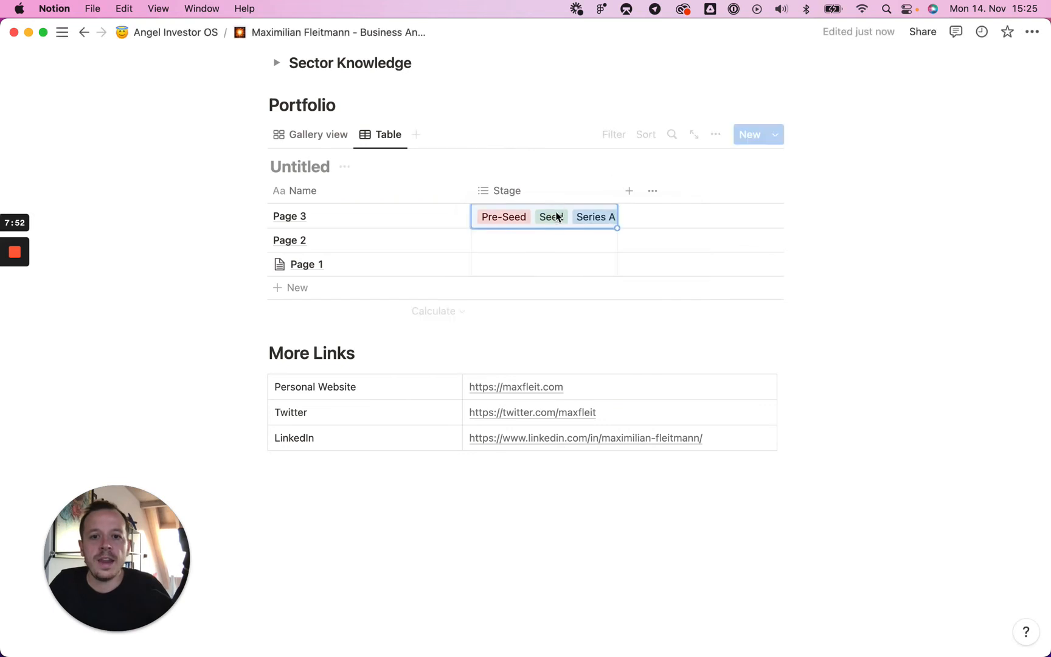
# Add a URL property to the portfolio table.
pyautogui.click(626, 197)
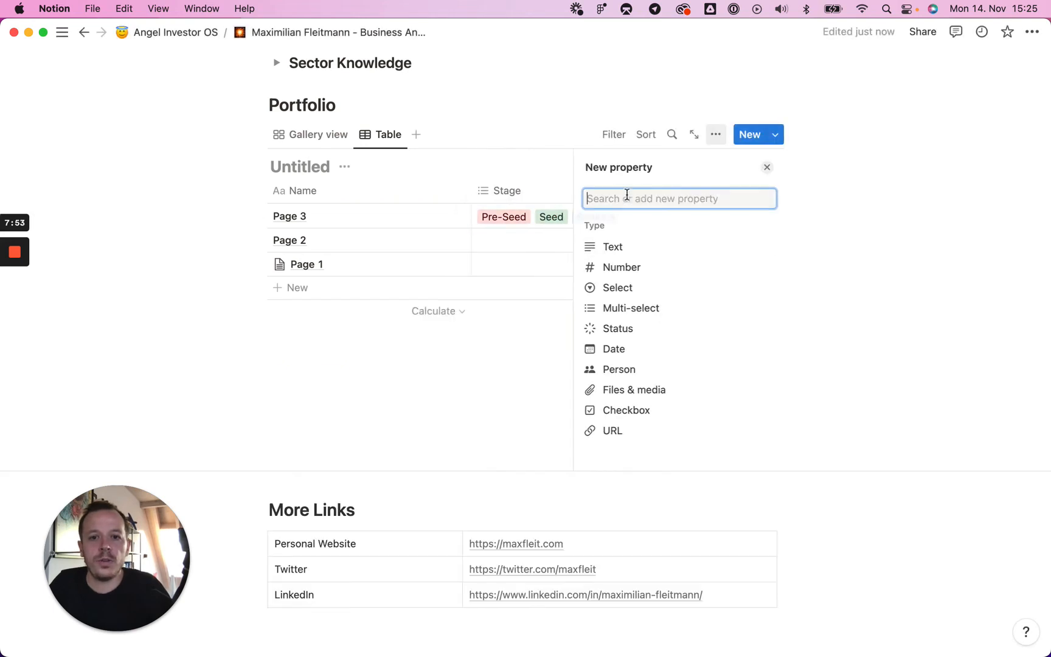
pyautogui.click(634, 430)
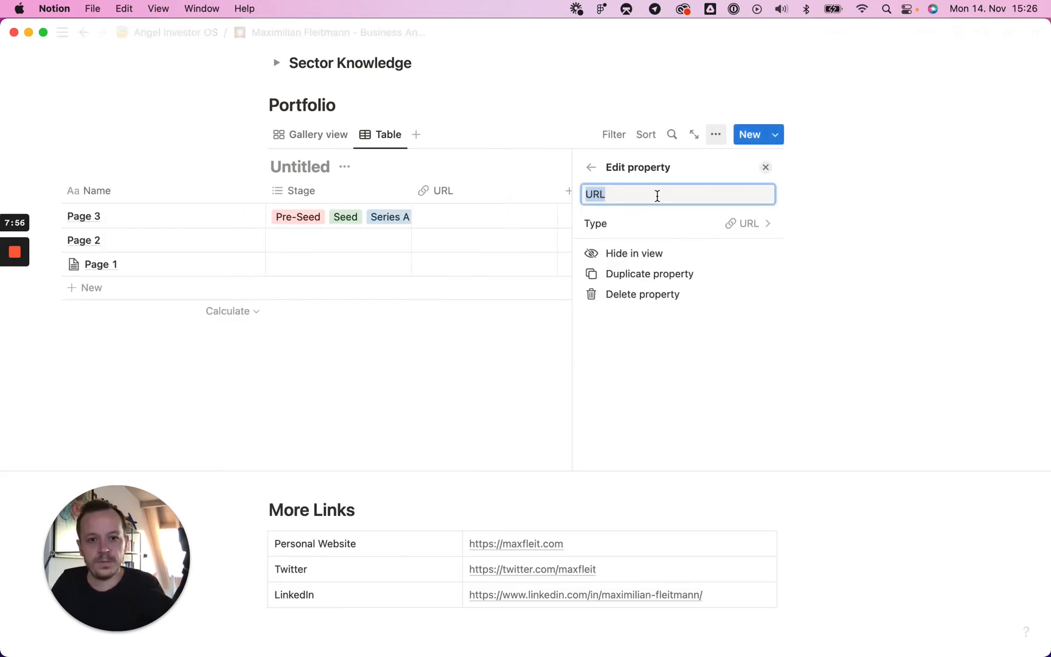
pyautogui.click(574, 124)
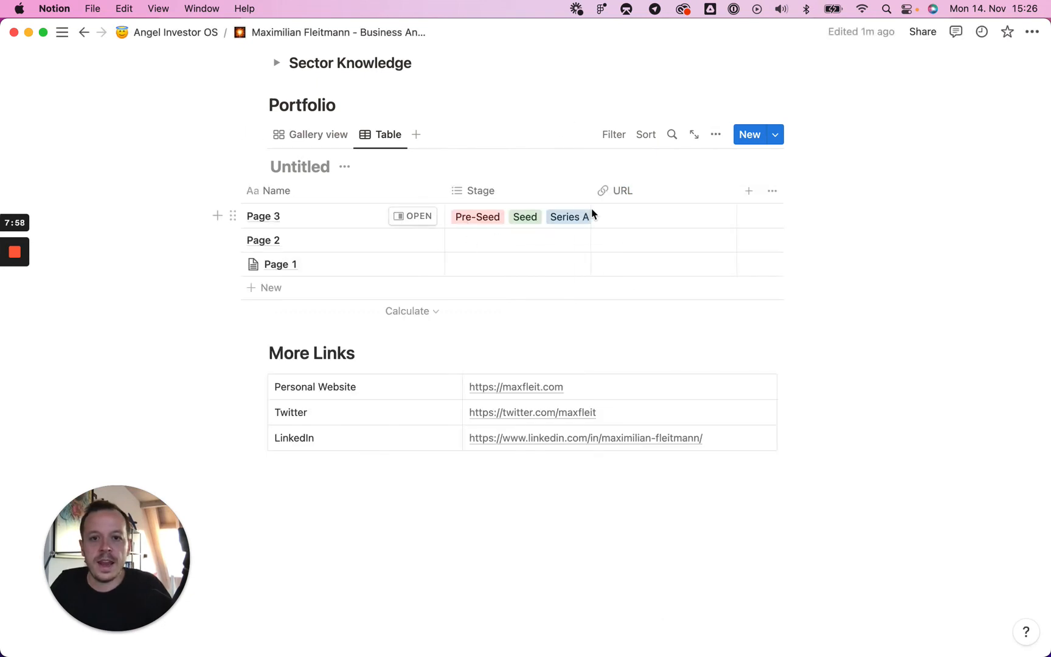
# Add a multi-select property named Category to the portfolio table.
pyautogui.click(747, 192)
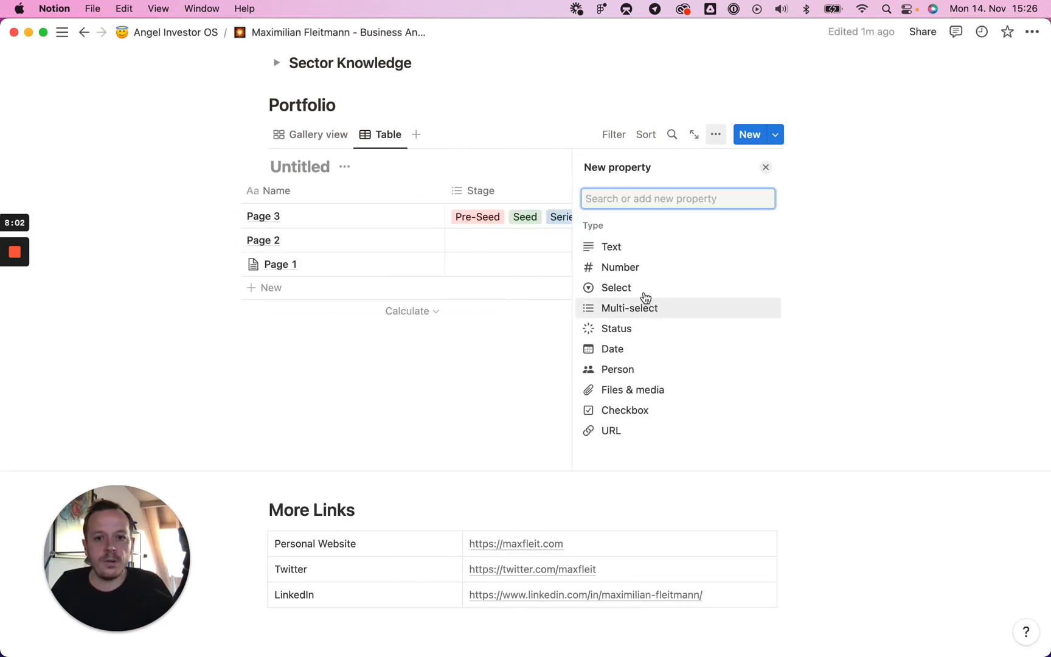
pyautogui.press('Return')
pyautogui.write('Category')
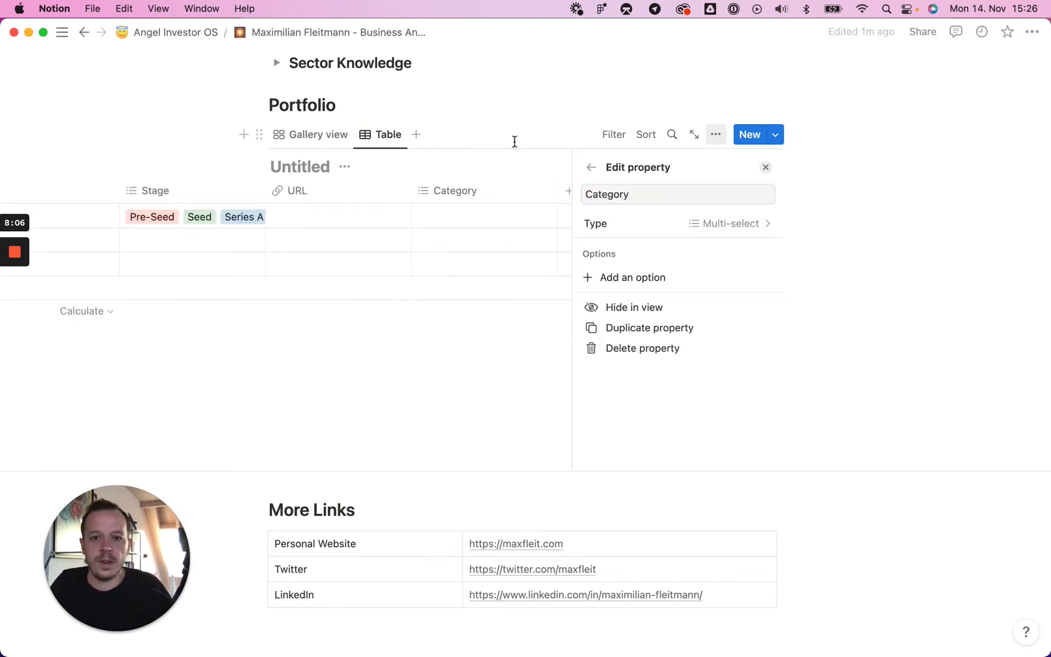
pyautogui.press('Escape')
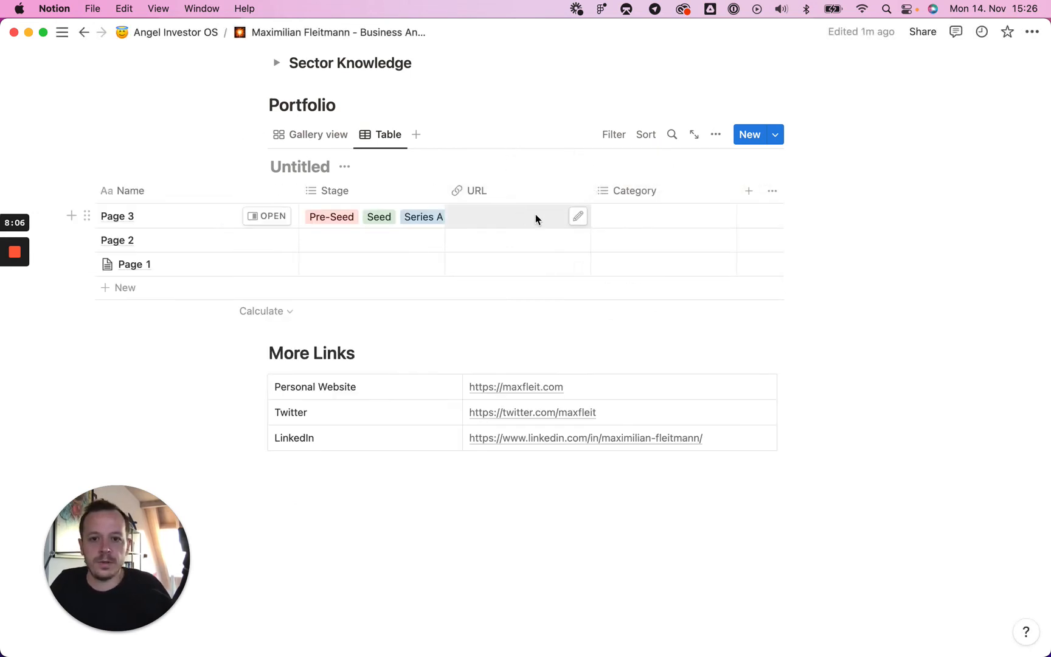
# In the Category cell of Page 3, create and assign the options SaaS, Education and Community.
pyautogui.click(641, 218)
pyautogui.write('SaaS')
pyautogui.press('Return')
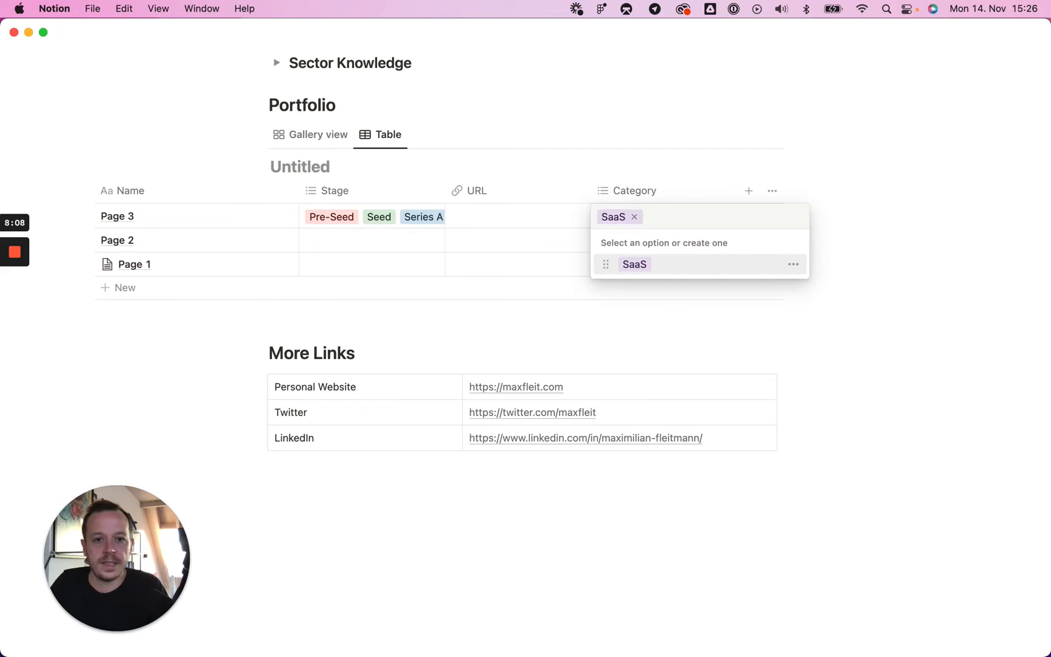
pyautogui.write('Education')
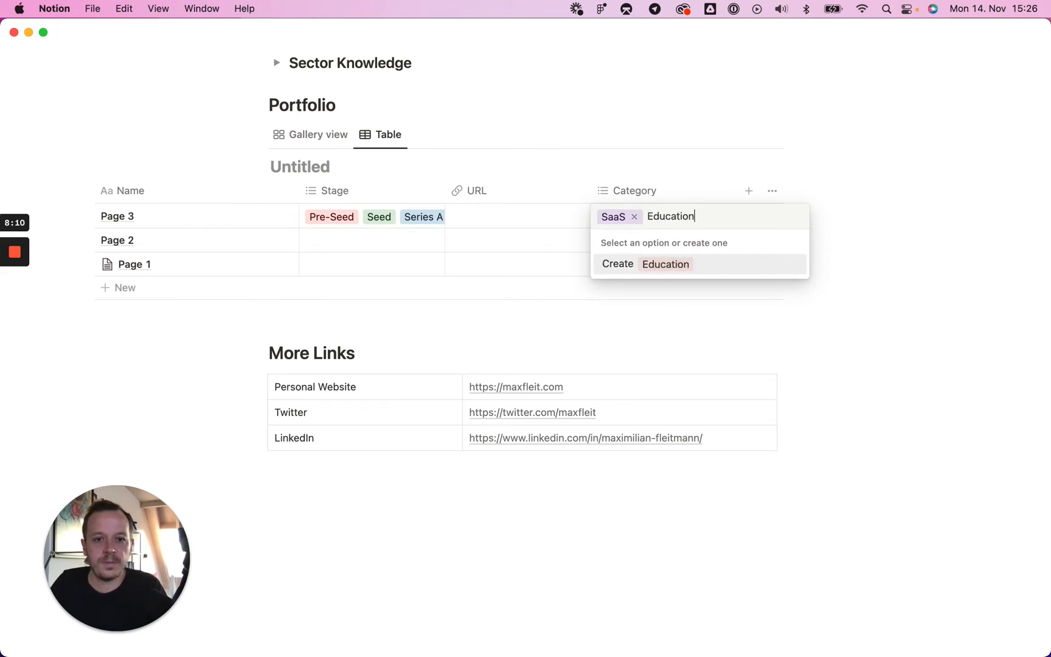
pyautogui.press('Return')
pyautogui.write('Community')
pyautogui.press('Return')
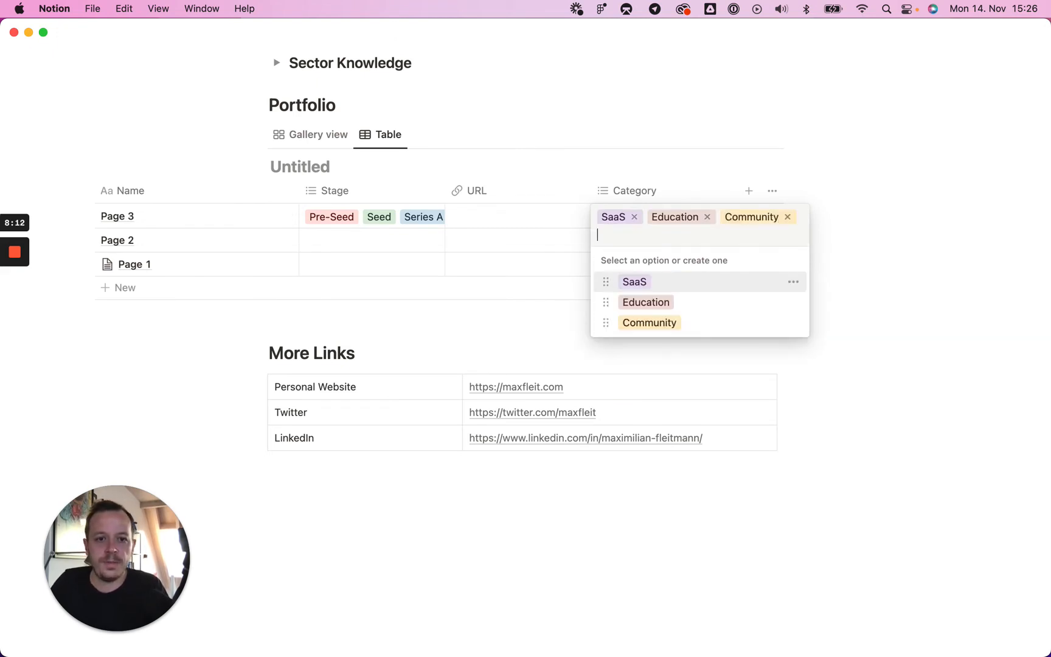
pyautogui.press('Escape')
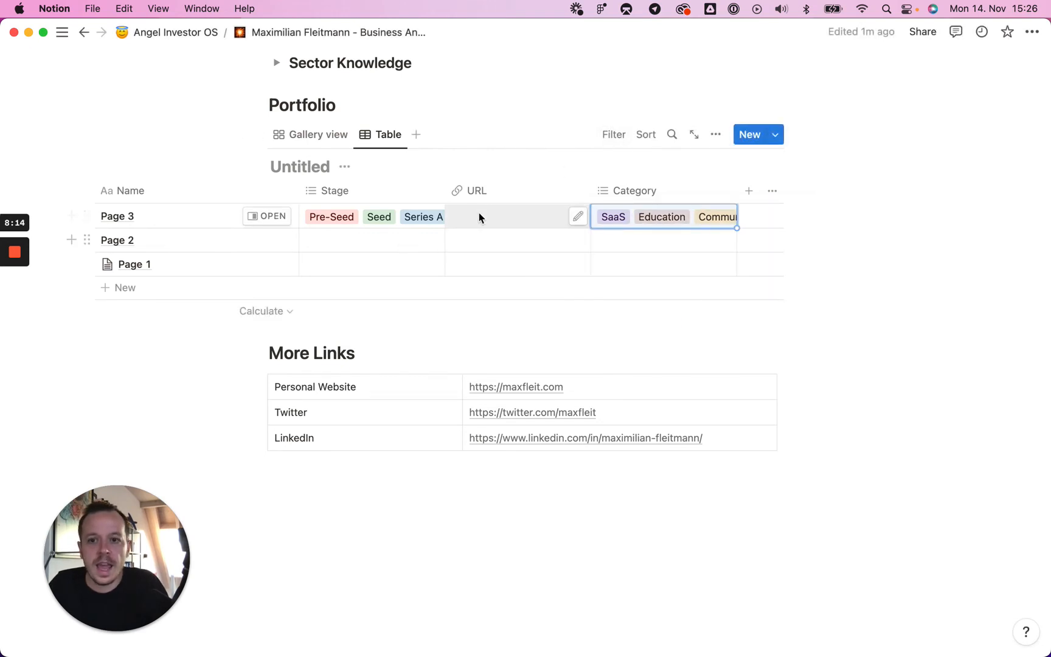
# Delete Page 1, Page 2 and Page 3 in the portfolio's Gallery view and hide the database title.
pyautogui.hscroll(-5, 479, 213)
pyautogui.click(310, 134)
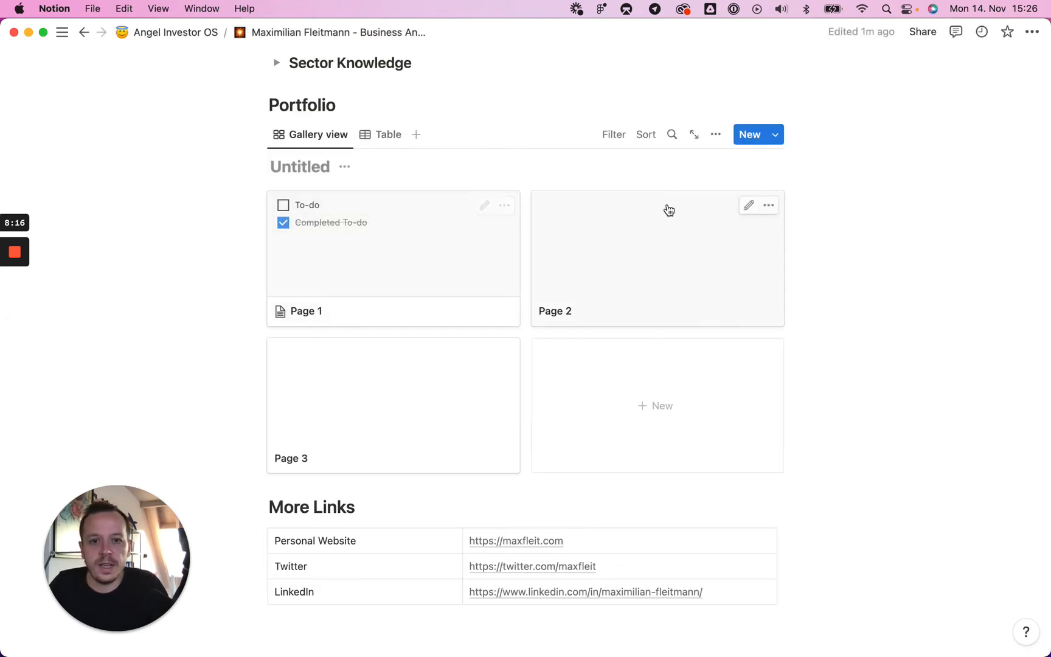
pyautogui.click(505, 205)
pyautogui.click(553, 256)
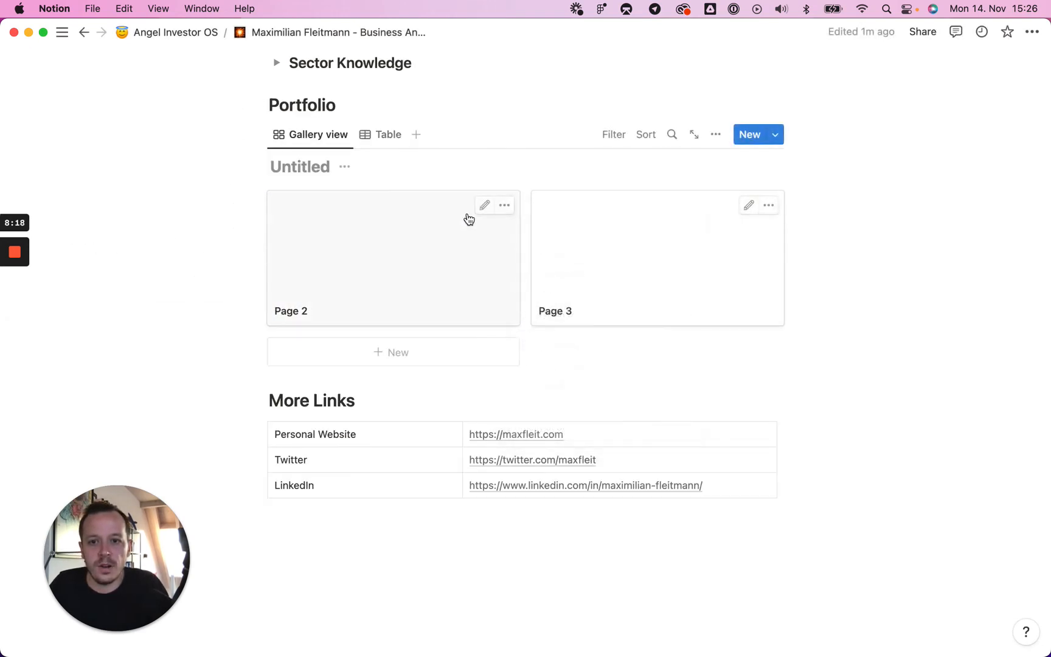
pyautogui.click(505, 205)
pyautogui.click(573, 254)
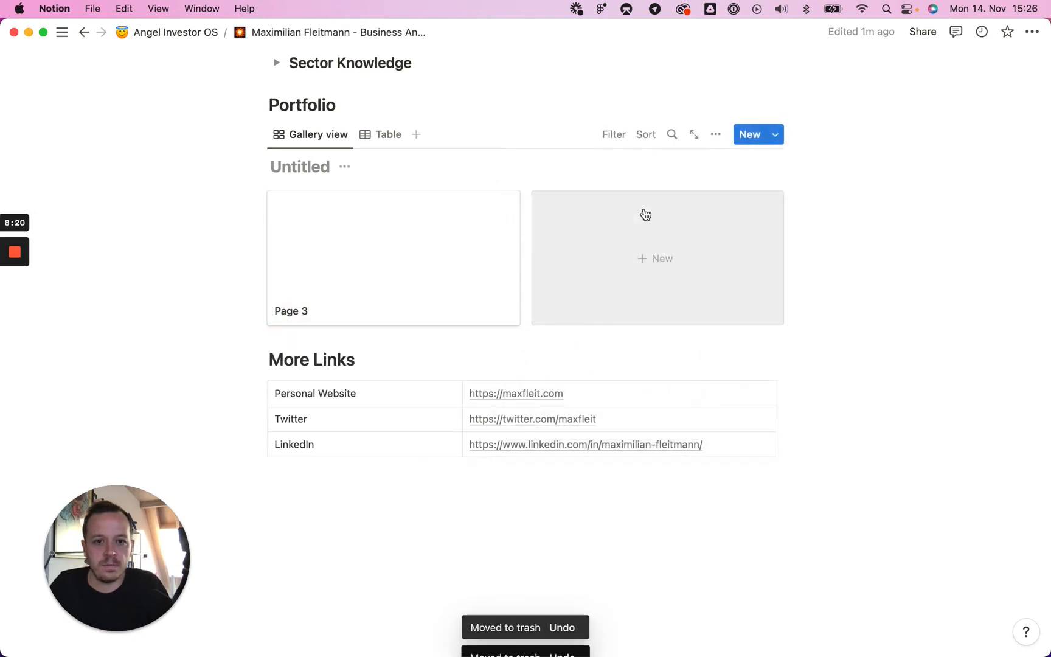
pyautogui.click(505, 206)
pyautogui.click(554, 252)
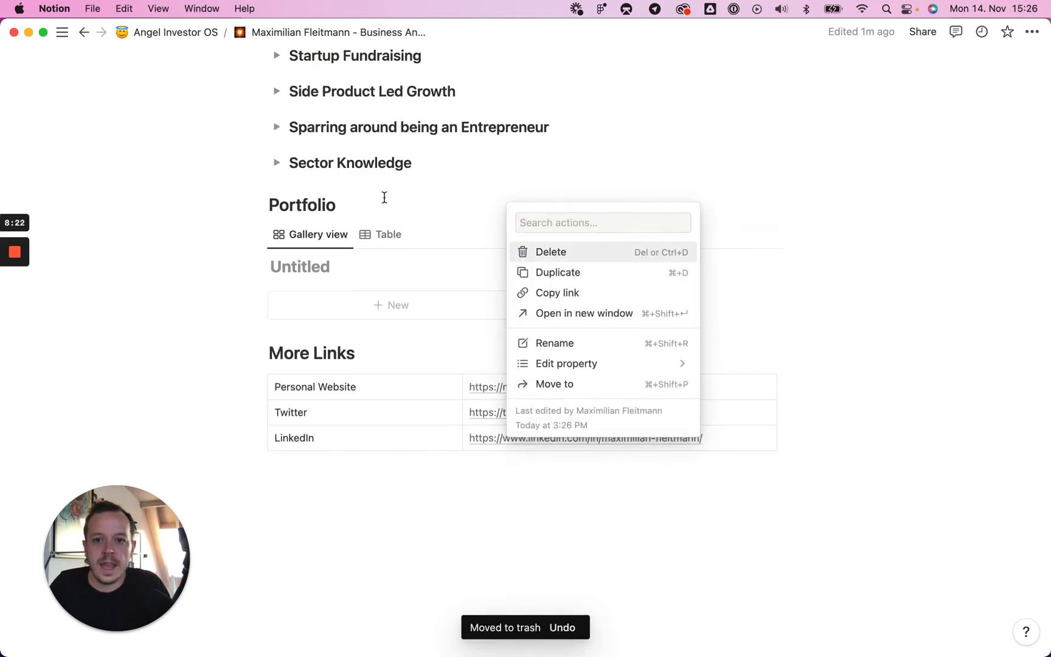
pyautogui.click(345, 267)
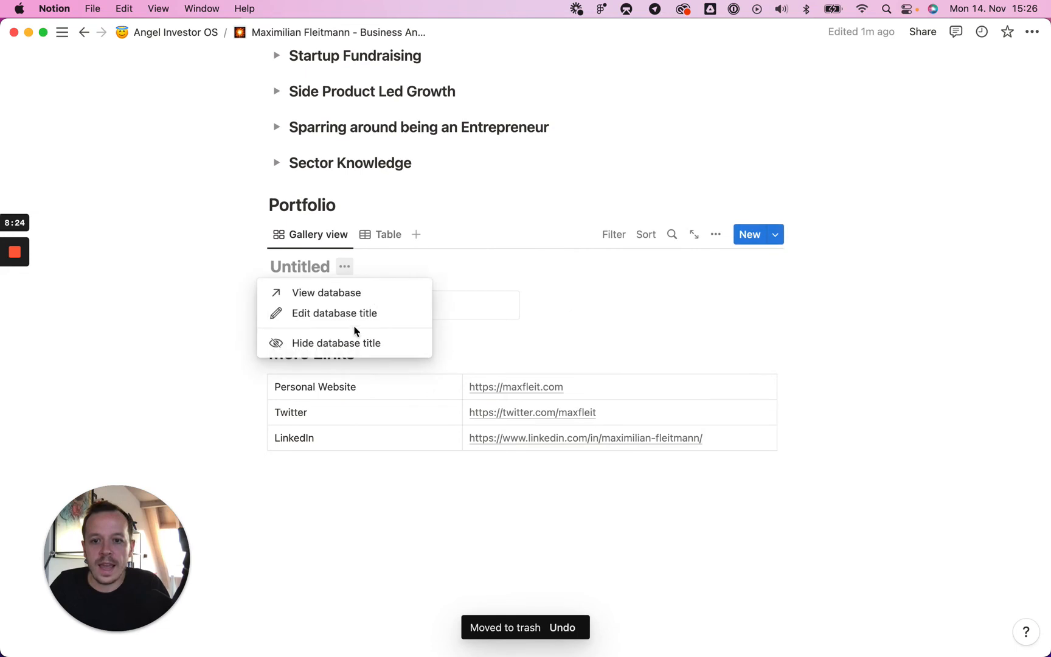
pyautogui.click(364, 343)
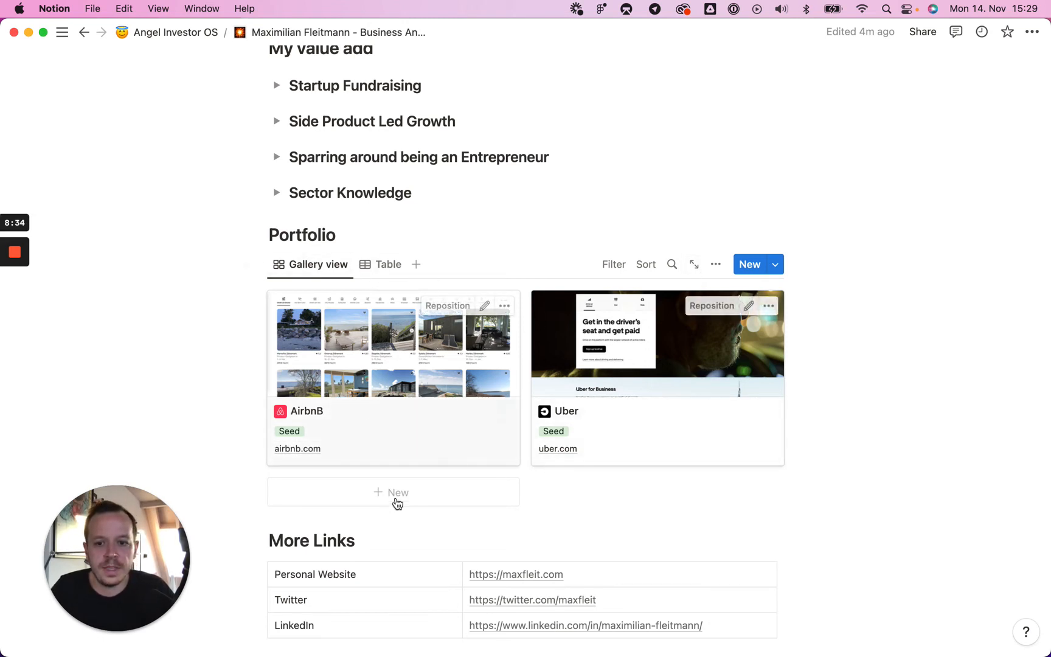
# Add a new page titled BaseTemplates to the portfolio gallery.
pyautogui.scroll(3, 490, 483)
pyautogui.scroll(-5, 570, 453)
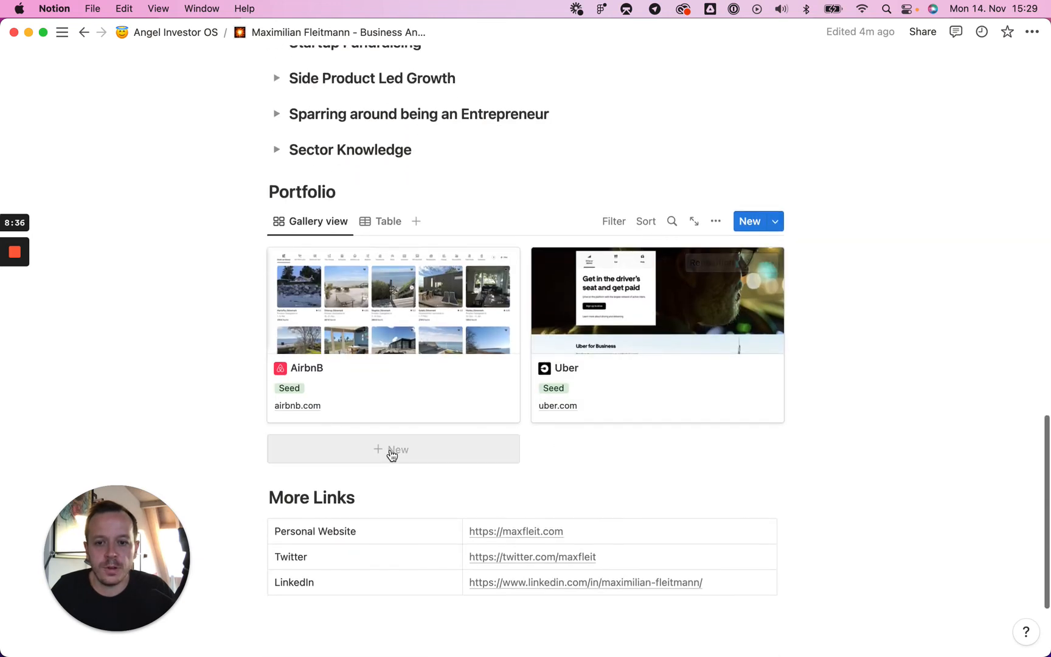
pyautogui.click(395, 453)
pyautogui.write('Ba')
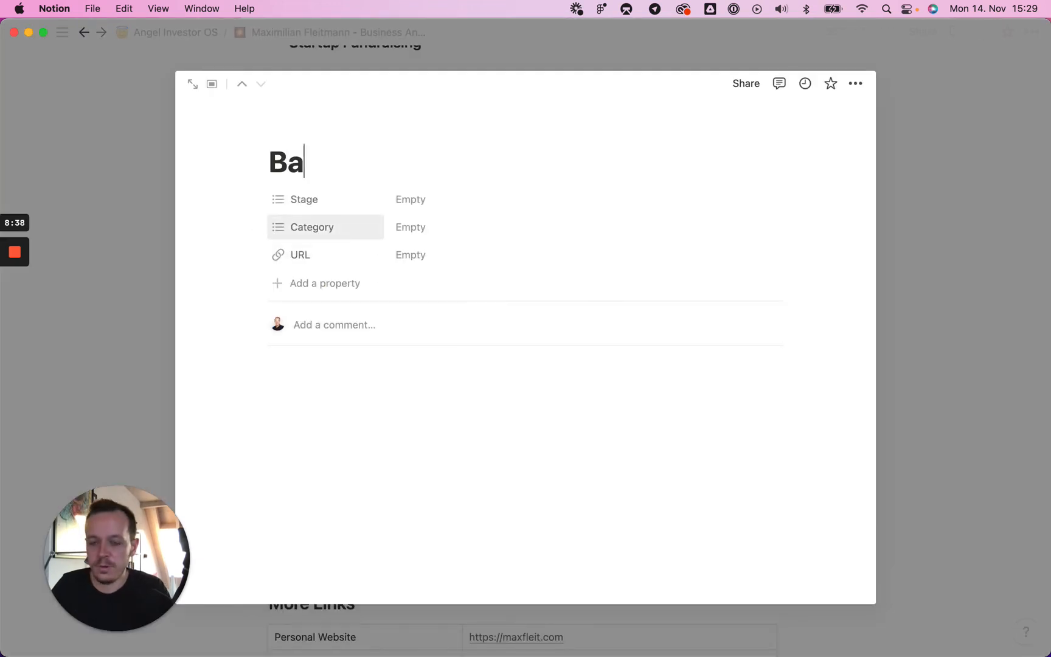
pyautogui.write('seTemplates')
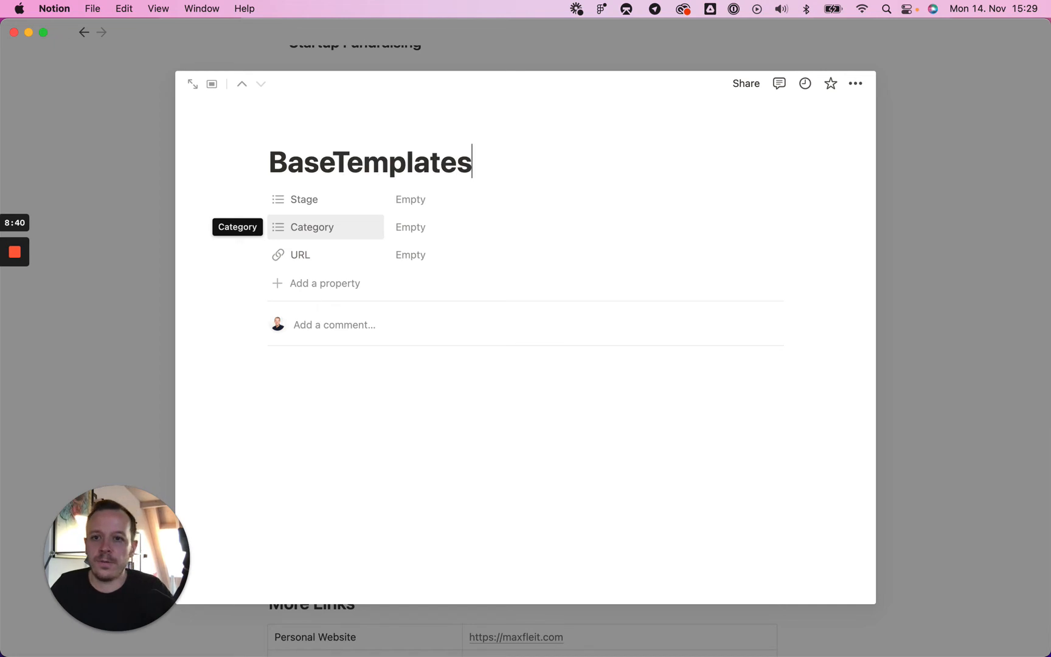
# Add an icon to the BaseTemplates page and replace it with the custom logo image from the copied image link.
pyautogui.click(292, 129)
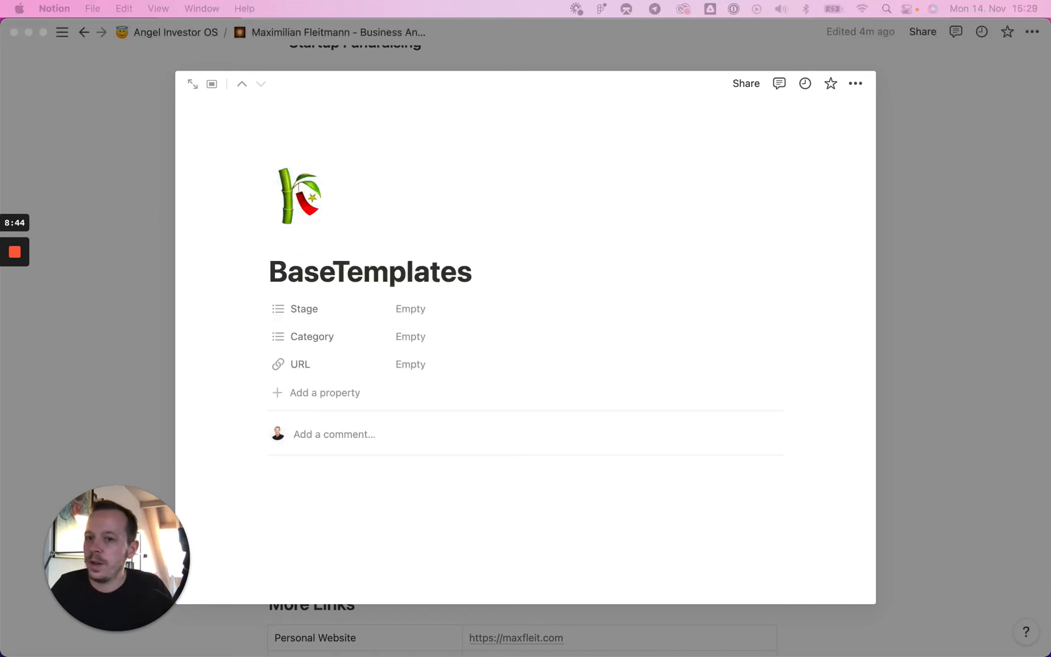
pyautogui.click(281, 211)
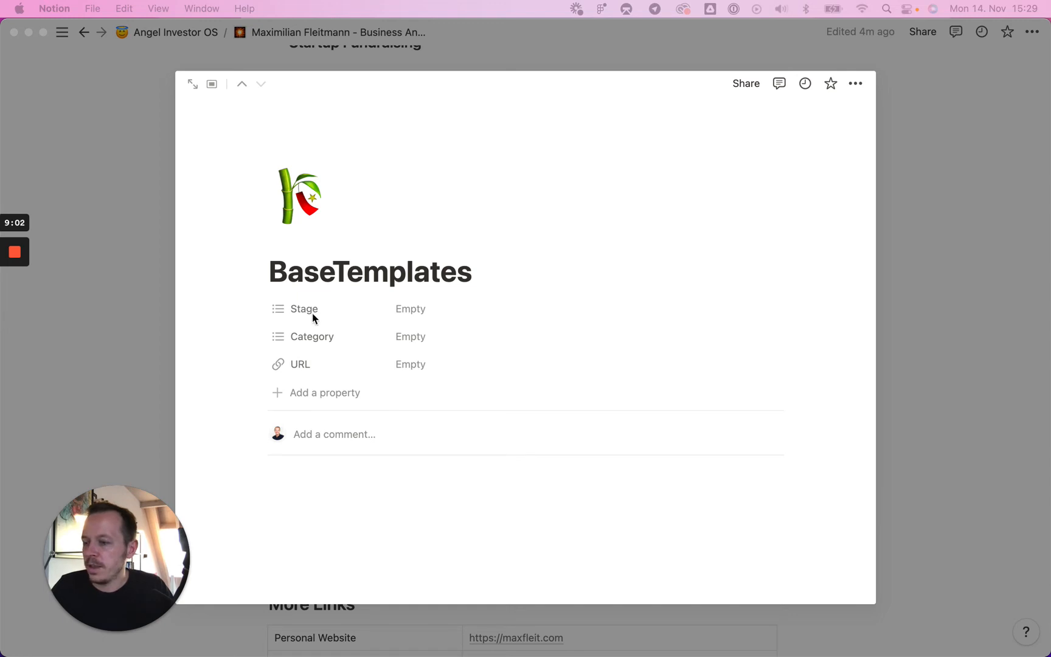
pyautogui.click(379, 286)
pyautogui.click(319, 196)
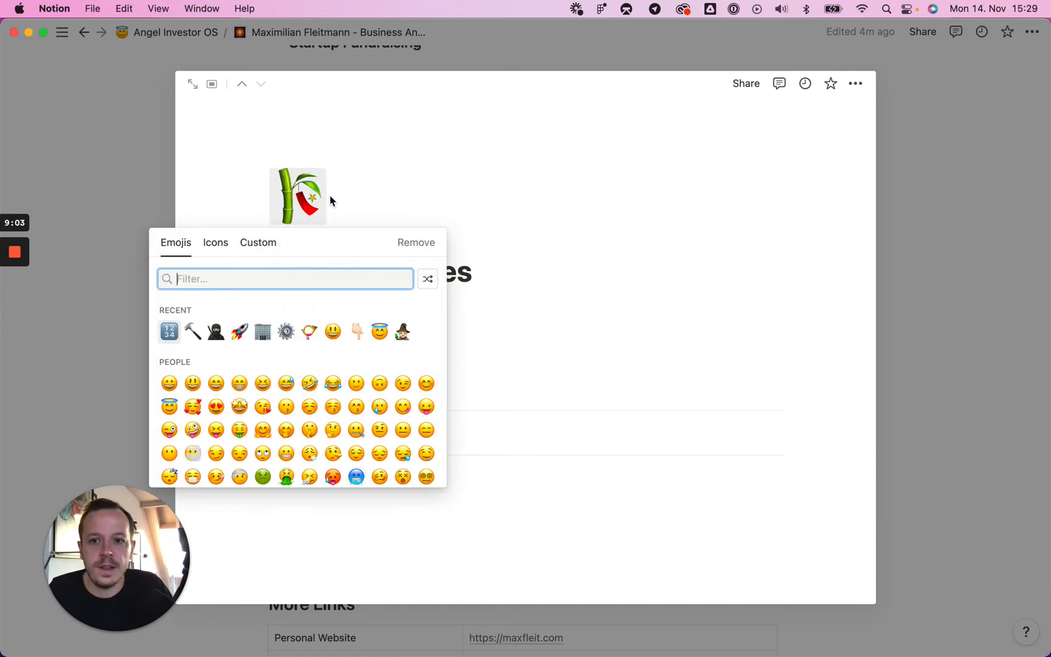
pyautogui.click(263, 250)
pyautogui.press('super+v')
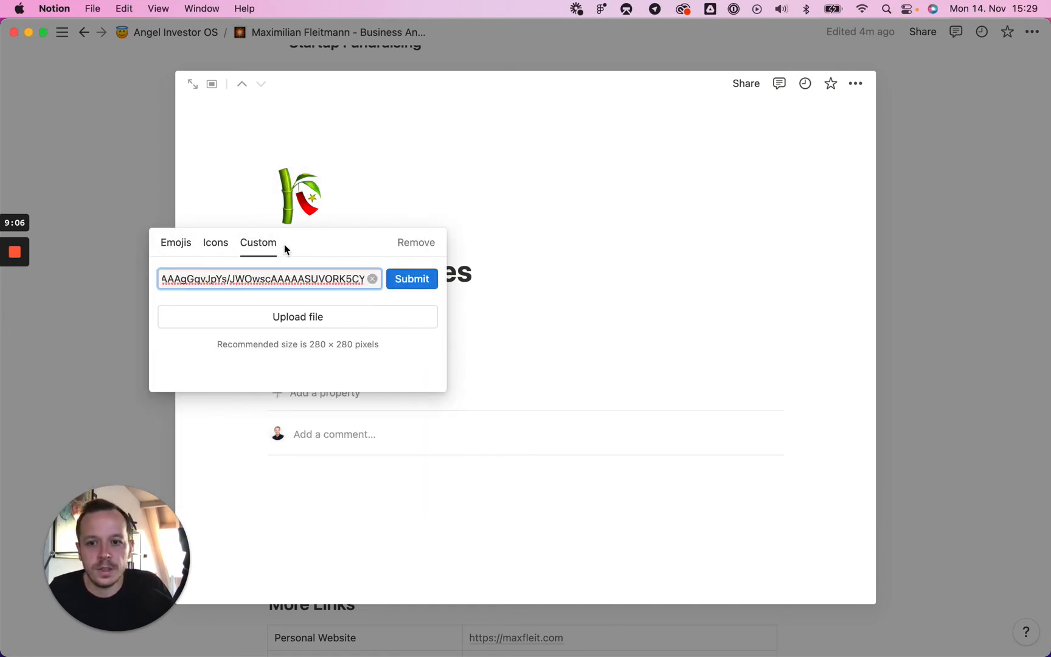
pyautogui.click(412, 279)
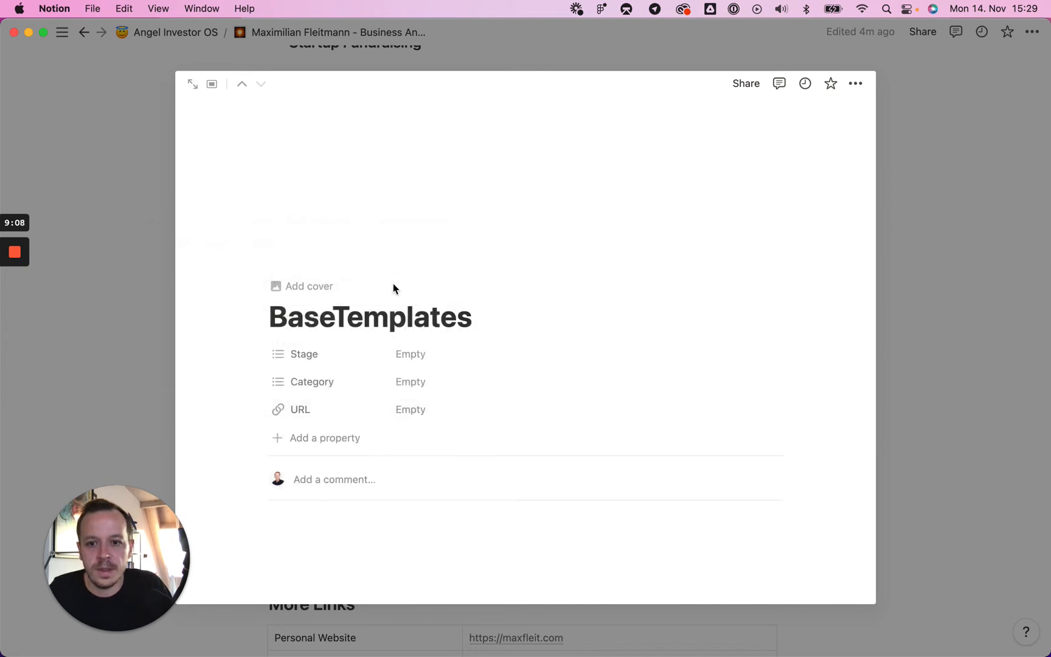
# Set the Stage of the BaseTemplates page to Seed and its Category to Education.
pyautogui.click(423, 353)
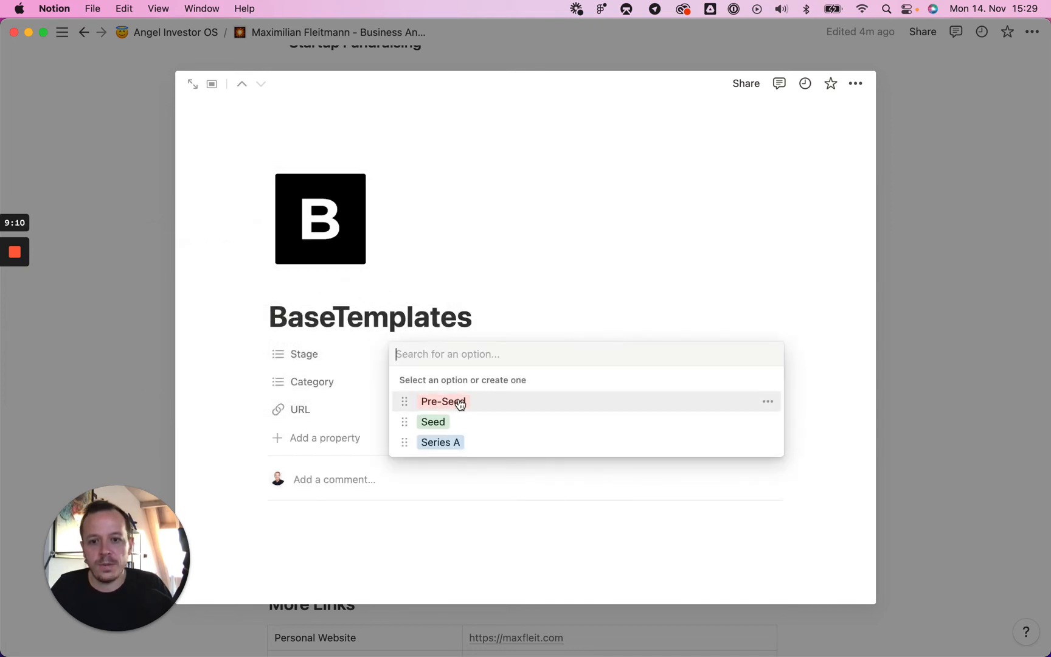
pyautogui.click(444, 422)
pyautogui.click(446, 244)
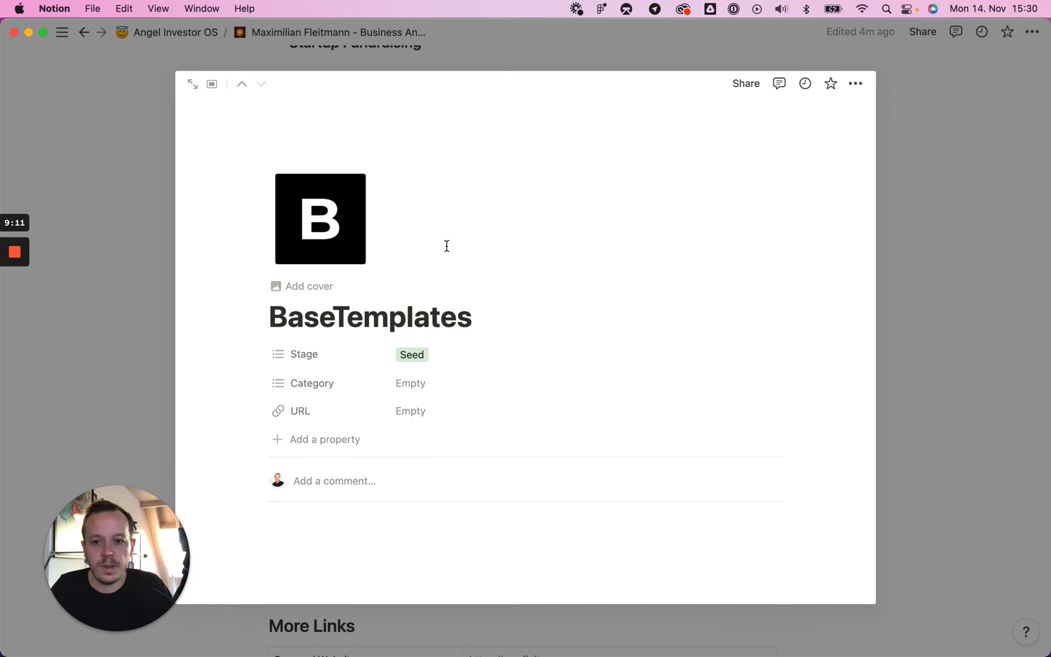
pyautogui.click(411, 383)
pyautogui.click(469, 454)
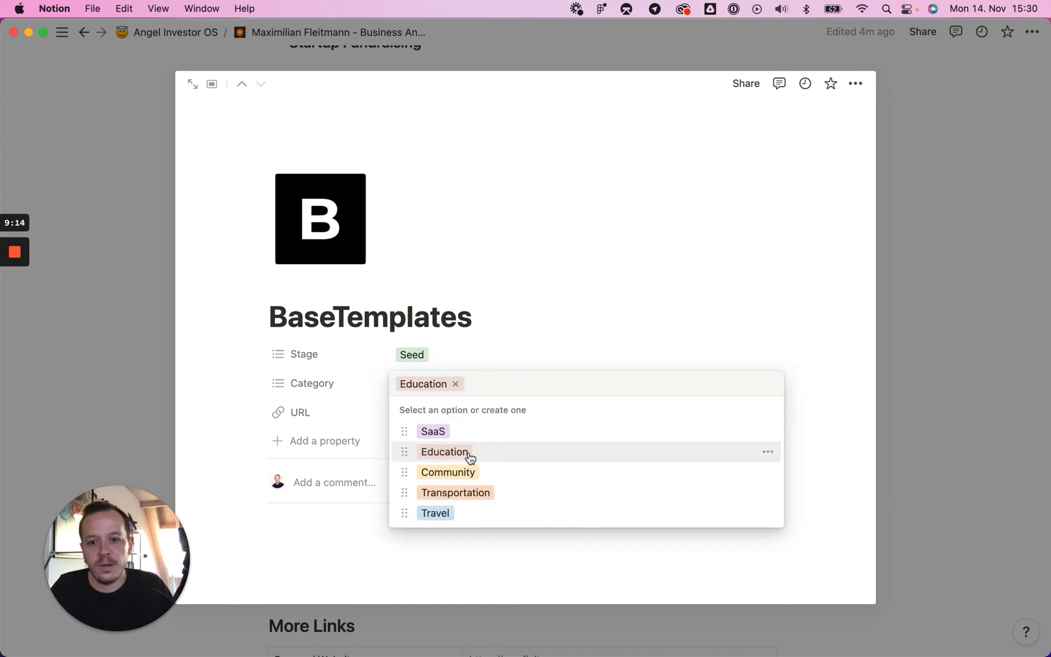
pyautogui.press('Down')
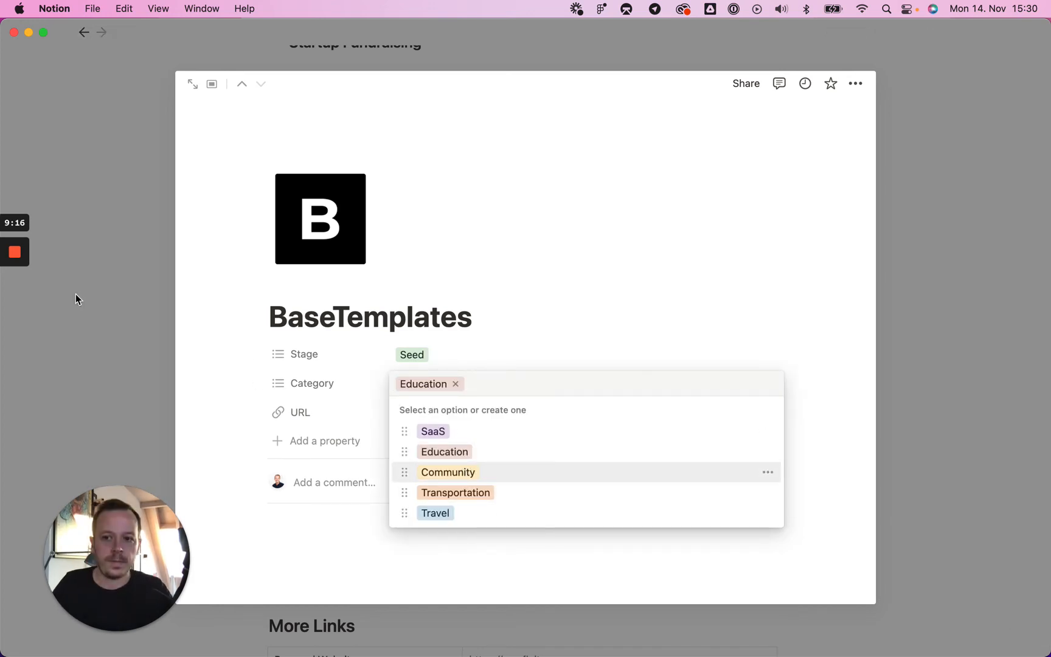
pyautogui.click(450, 406)
pyautogui.click(412, 408)
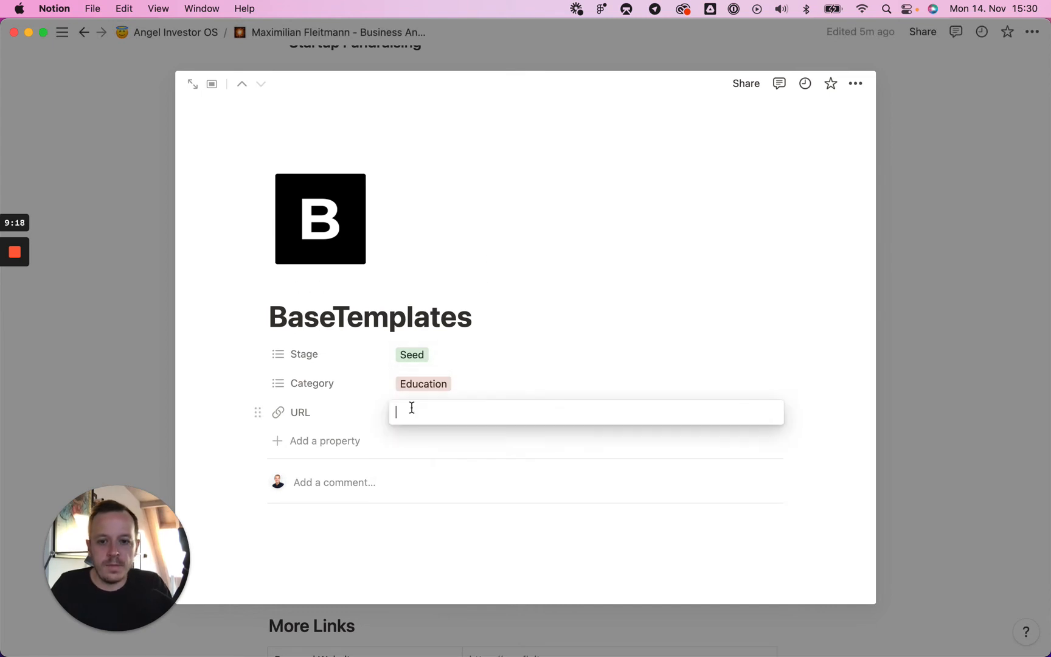
pyautogui.write('http')
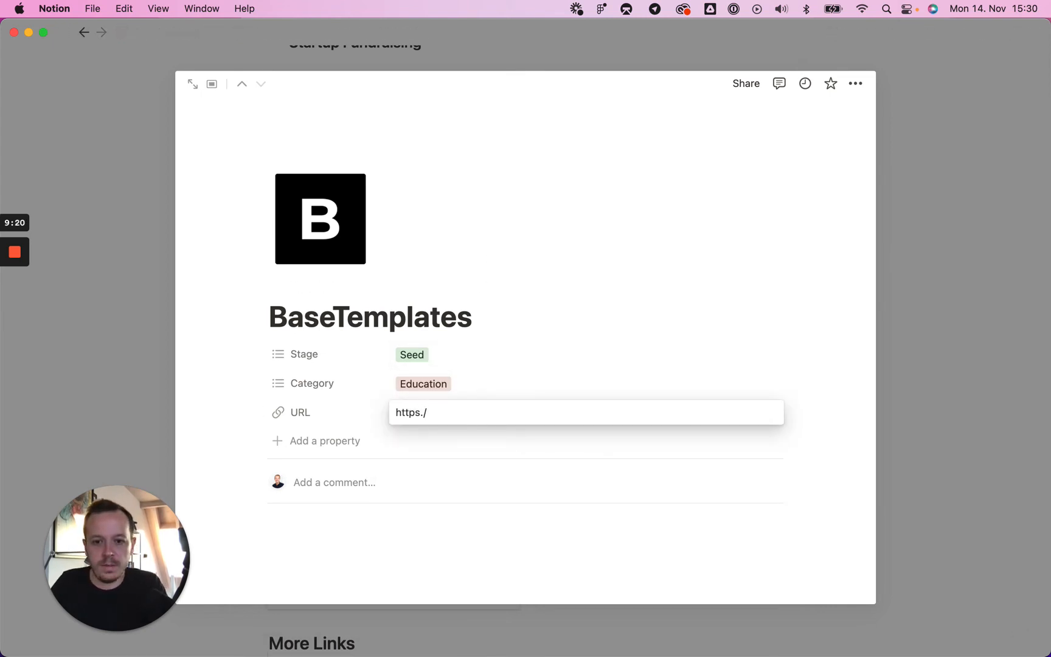
pyautogui.write('s://basetemplates.com')
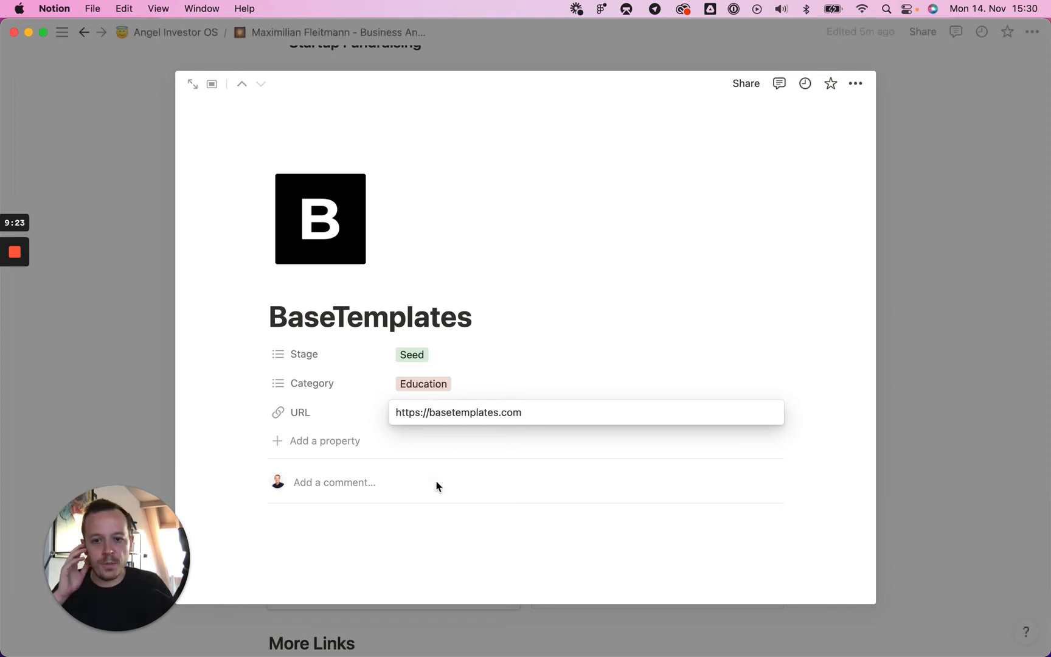
pyautogui.click(403, 510)
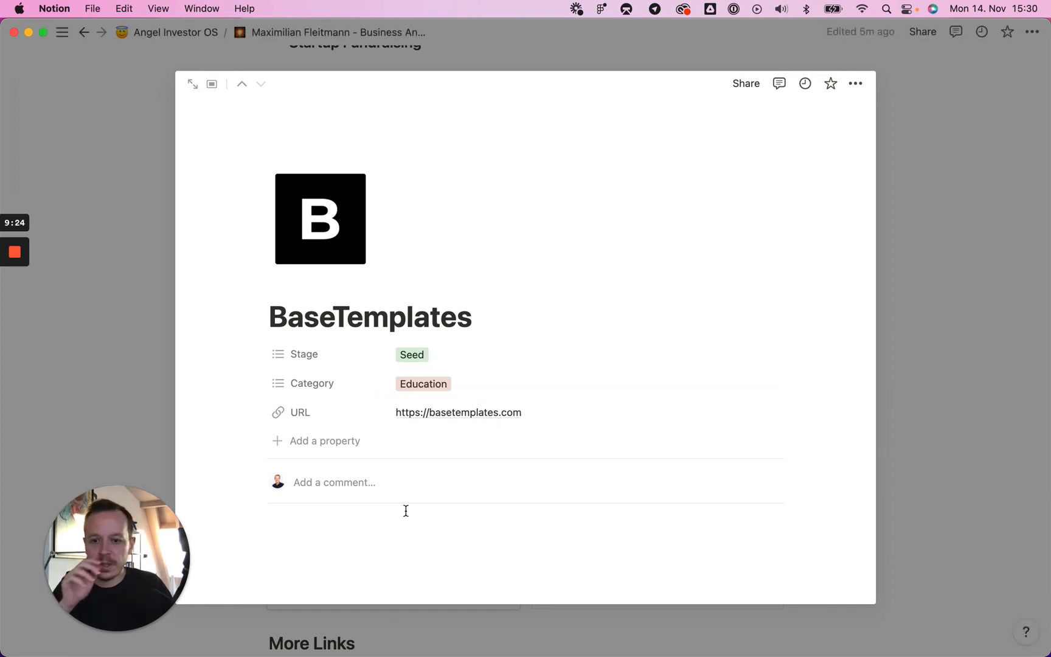
# Paste the copied website screenshot into the body of the BaseTemplates page and return to the portfolio gallery.
pyautogui.click(396, 518)
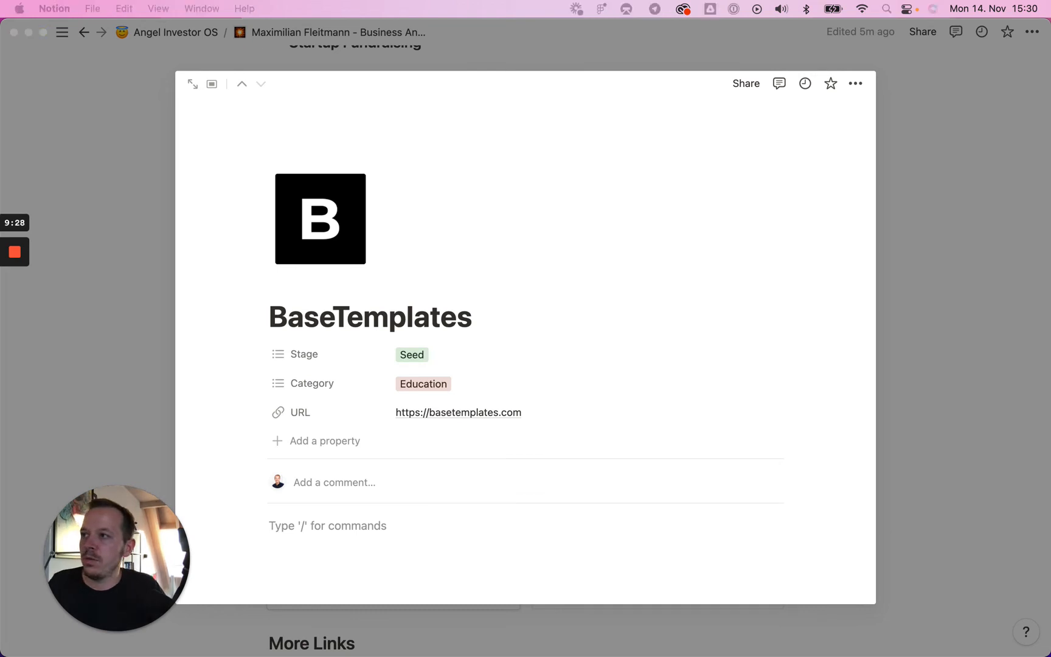
pyautogui.click(338, 529)
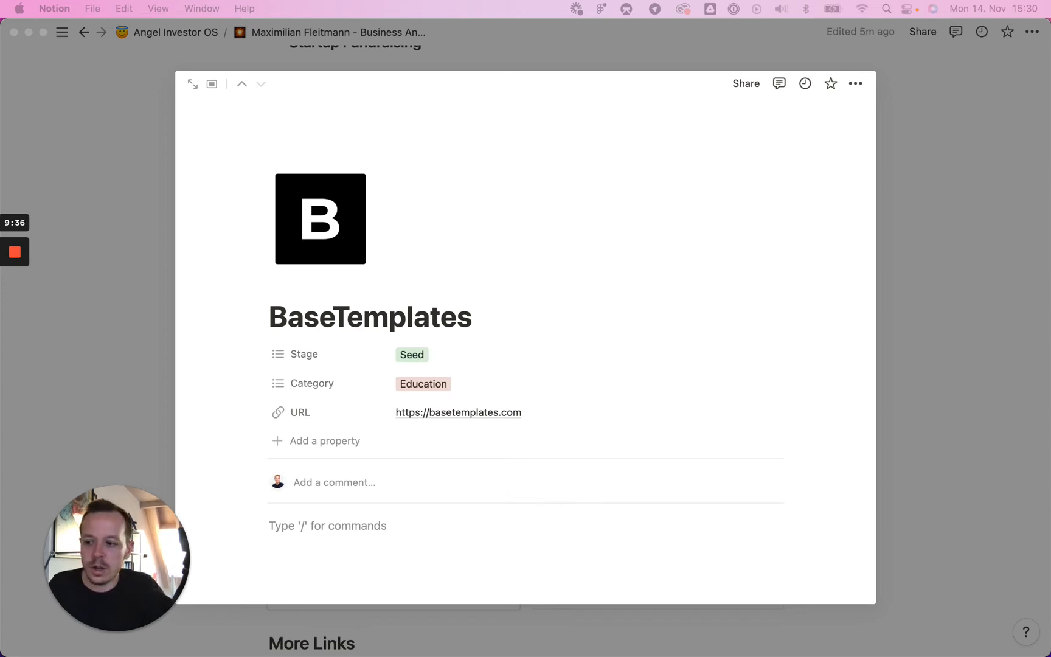
pyautogui.click(315, 524)
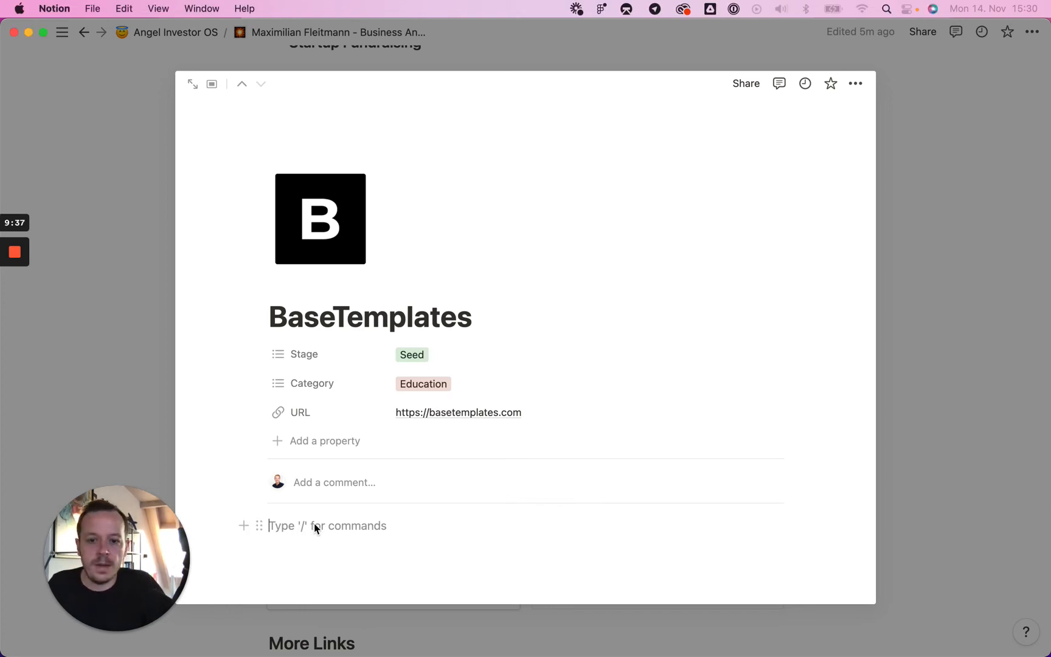
pyautogui.press('super+v')
pyautogui.scroll(-5, 399, 500)
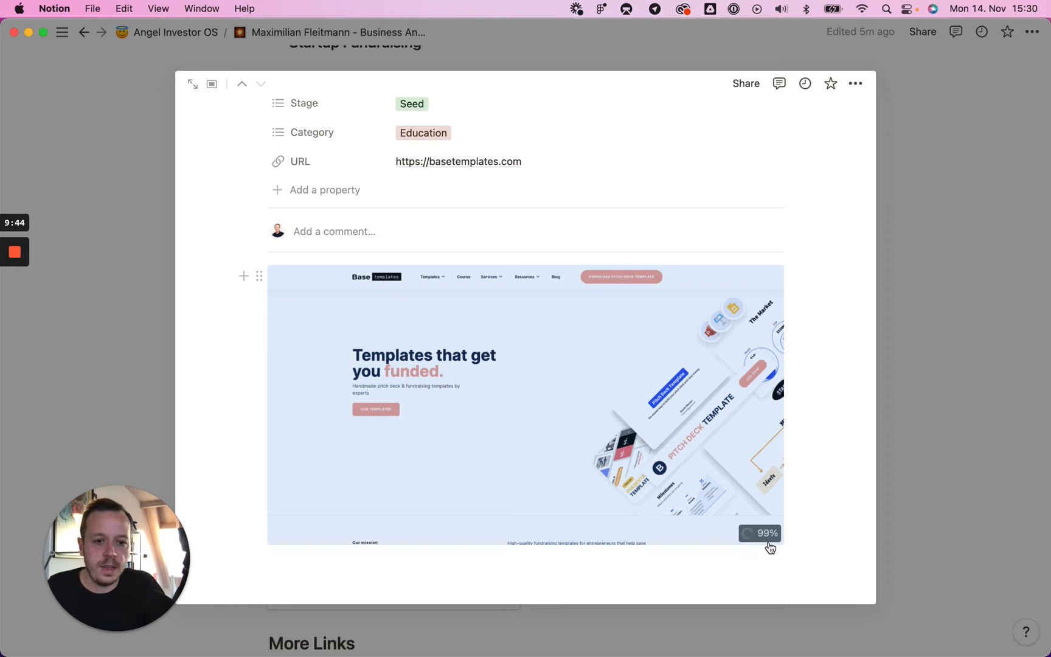
pyautogui.click(933, 508)
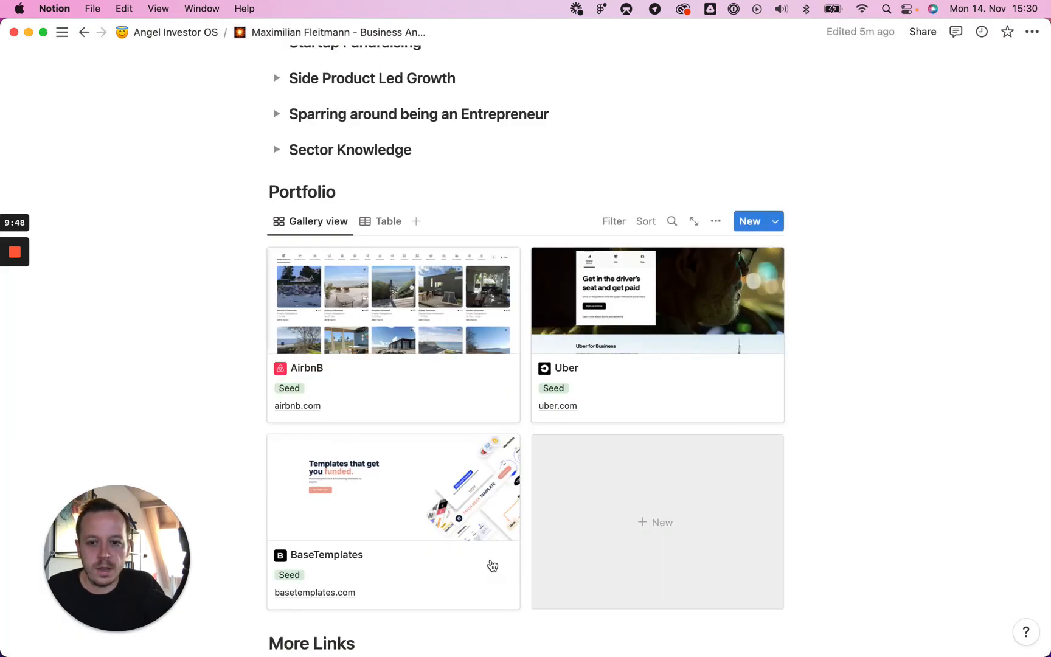
# Replace the business angel page's firework icon with the smiling halo emoji.
pyautogui.scroll(-4, 429, 561)
pyautogui.scroll(-4, 426, 314)
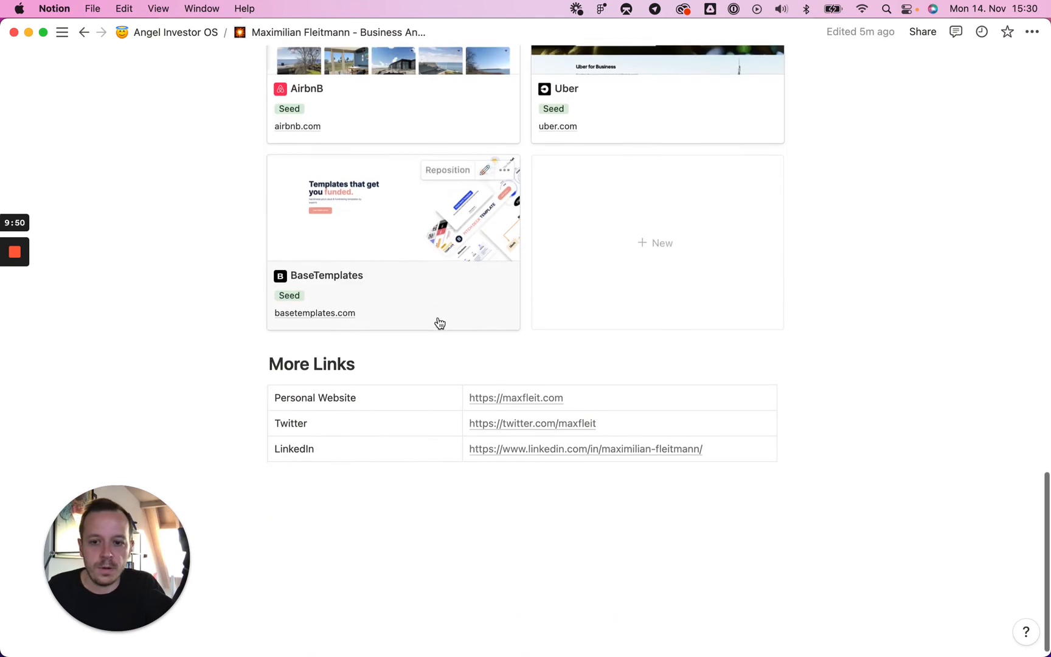
pyautogui.scroll(15, 523, 383)
pyautogui.scroll(20, 527, 421)
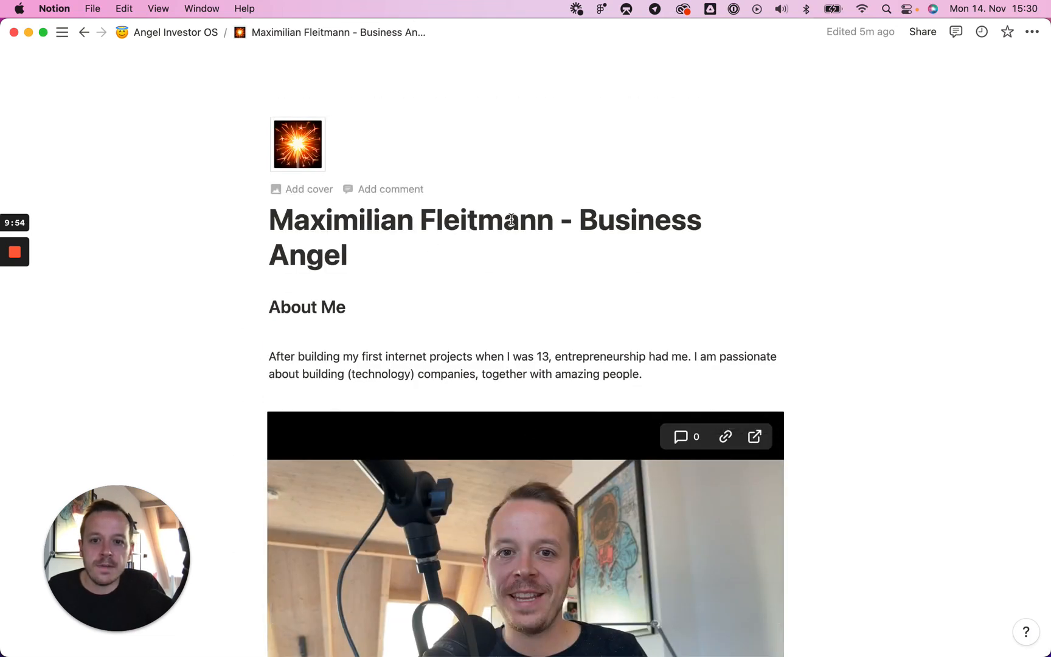
pyautogui.click(311, 144)
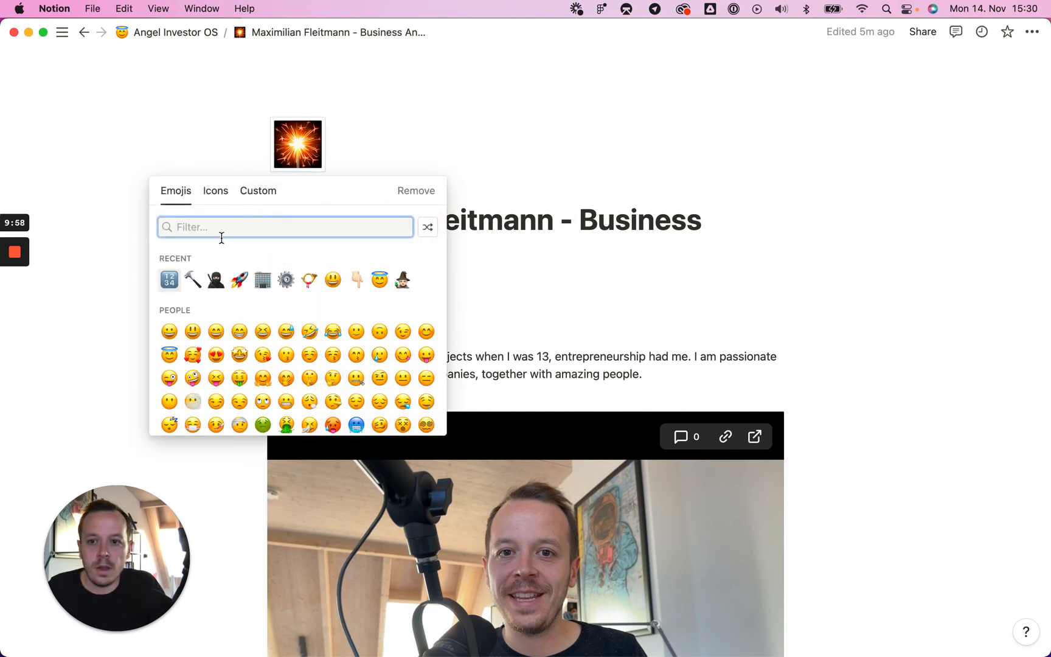
pyautogui.click(379, 280)
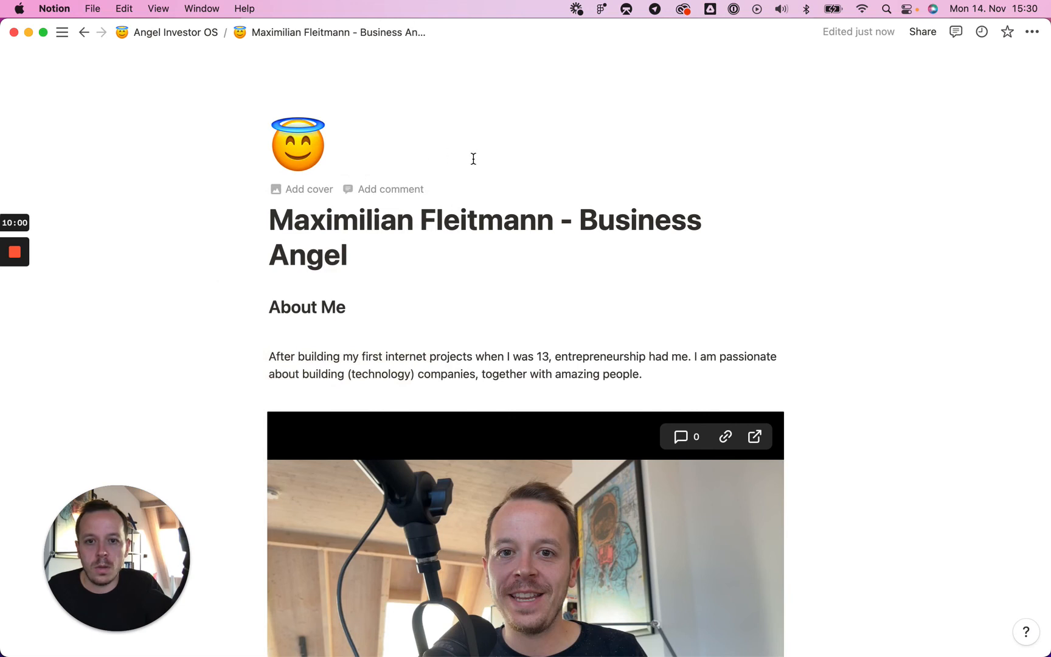
# Add a cover to the business angel page and change it to the blue-and-peach gradient from the gallery.
pyautogui.click(311, 190)
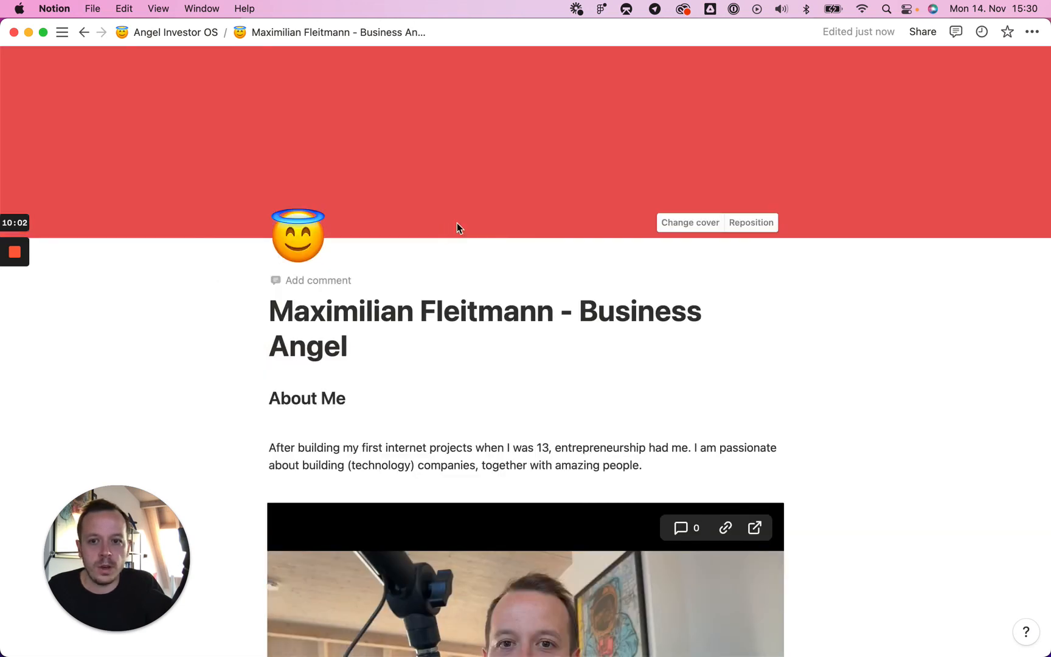
pyautogui.click(687, 225)
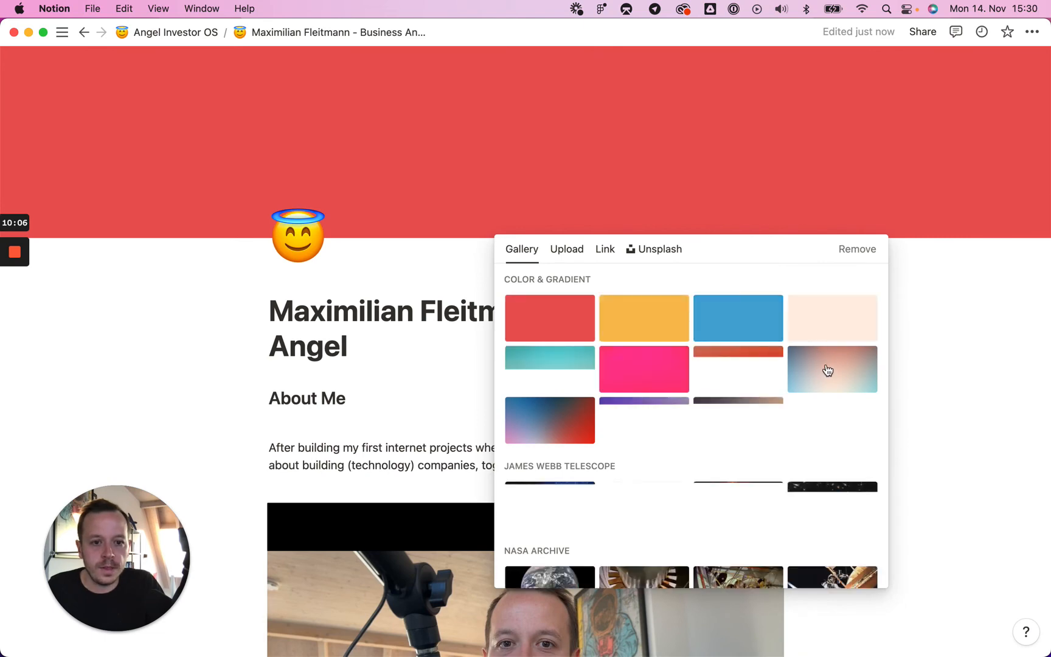
pyautogui.click(962, 305)
pyautogui.scroll(-4, 708, 329)
pyautogui.scroll(3, 675, 356)
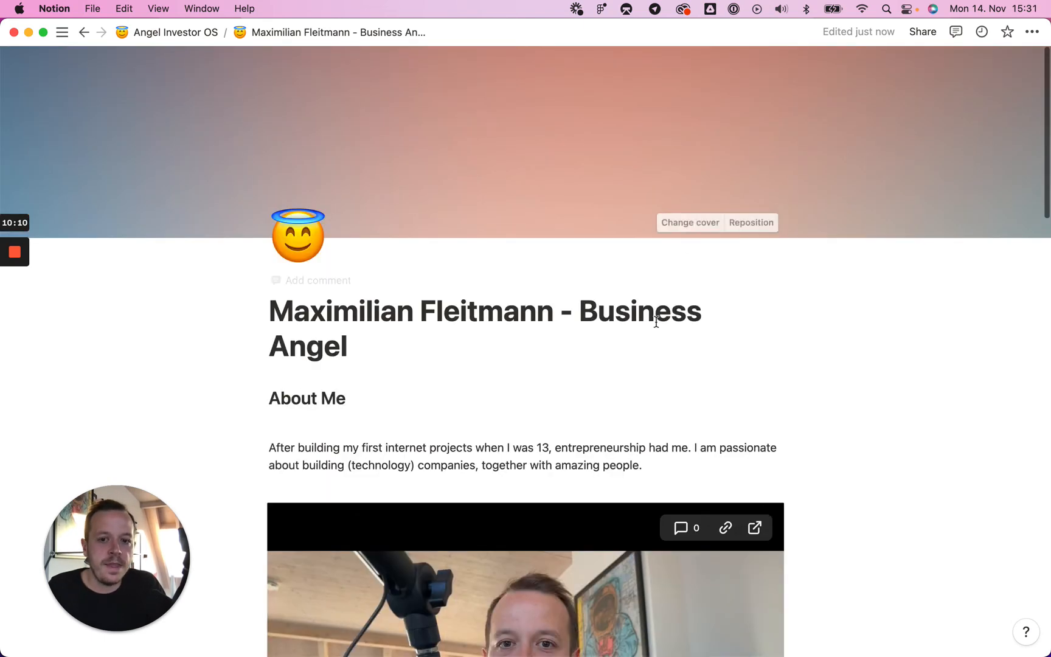
pyautogui.scroll(-15, 432, 476)
pyautogui.scroll(-4, 446, 435)
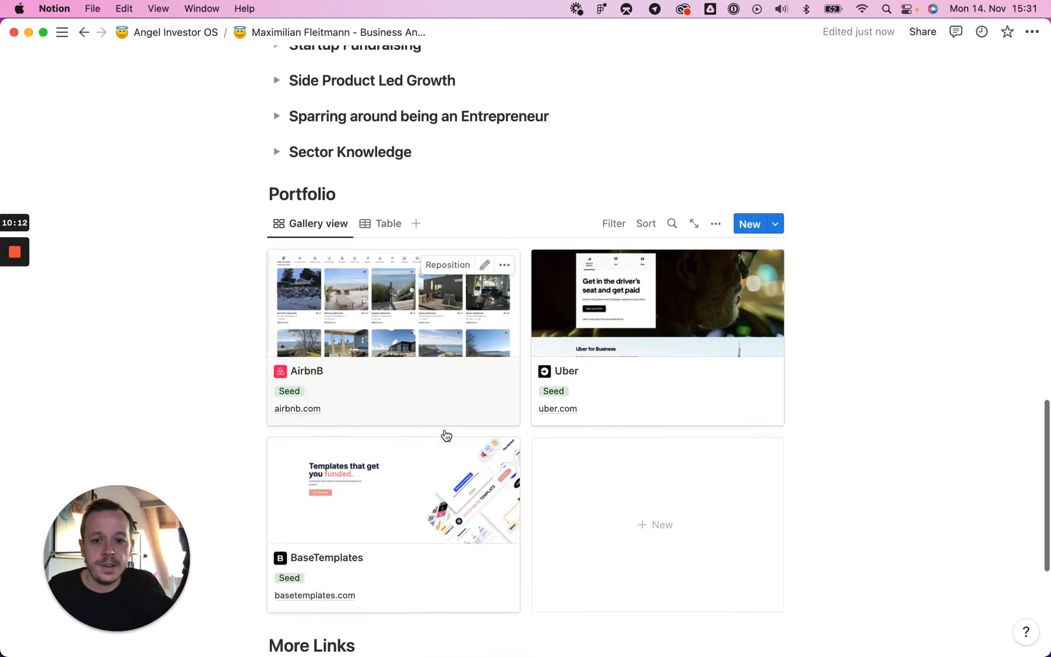
pyautogui.scroll(15, 477, 441)
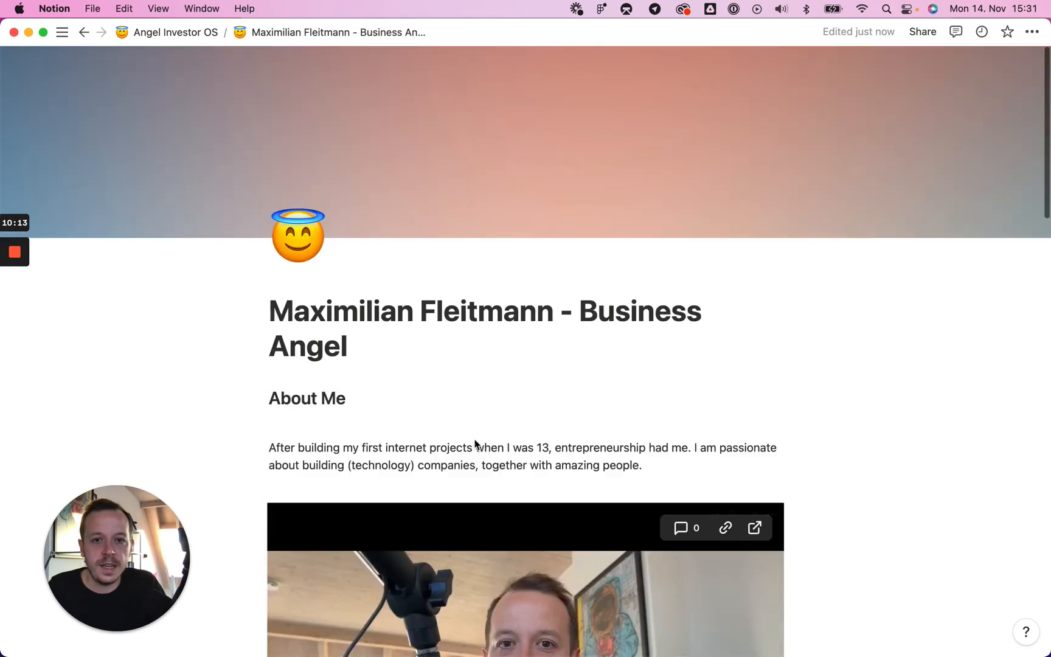
# Share the business angel page to the web with duplicating as template disabled, and copy its web link.
pyautogui.click(922, 31)
pyautogui.moveTo(870, 165)
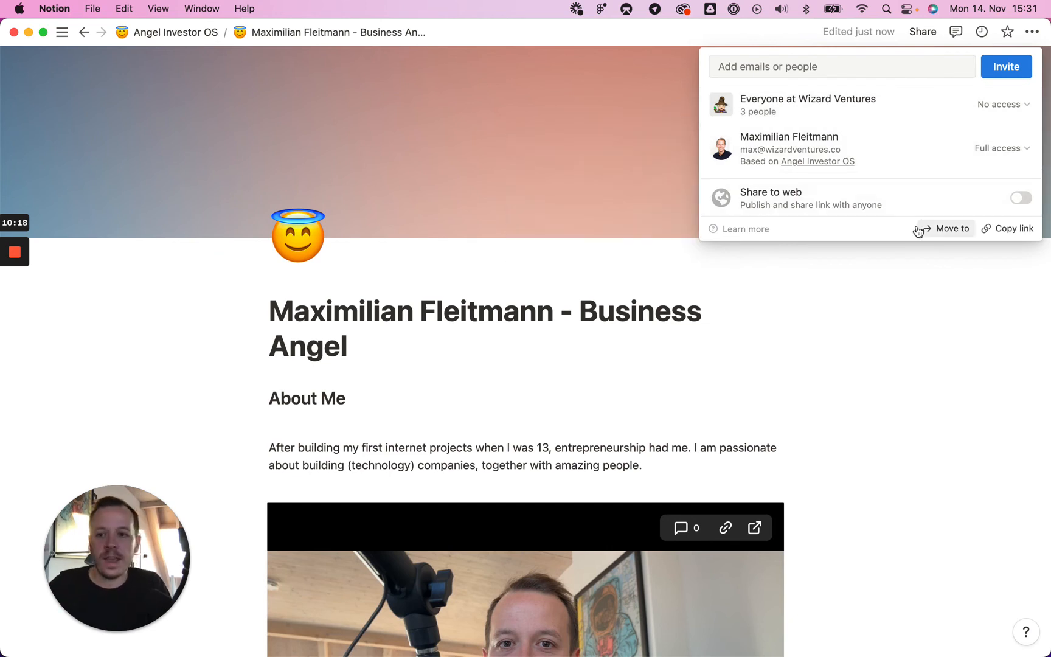
pyautogui.moveTo(1022, 206)
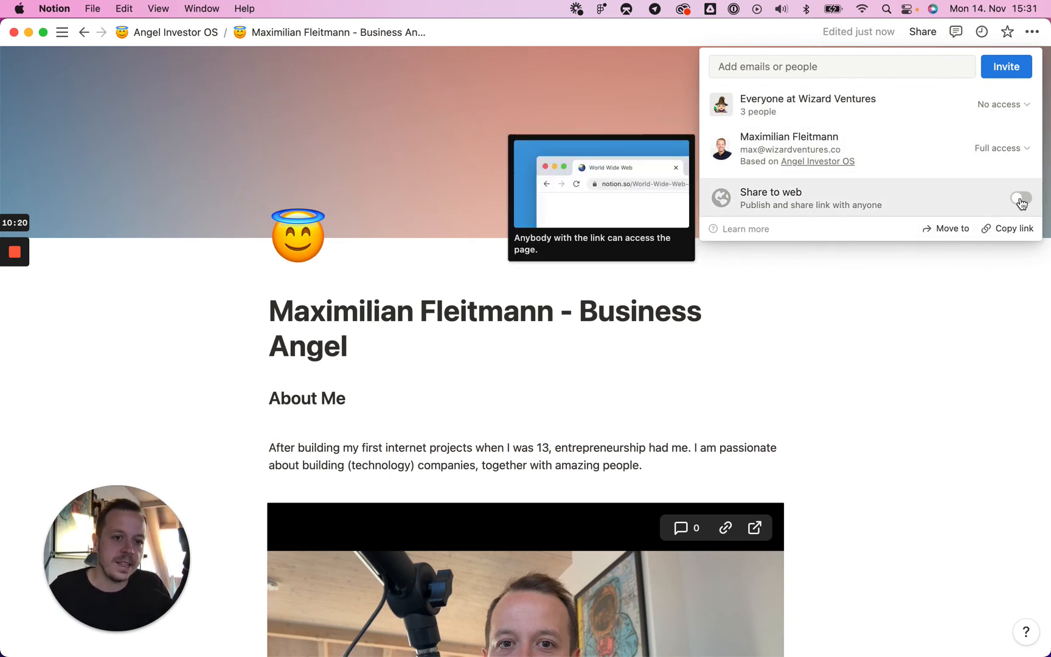
pyautogui.click(1023, 201)
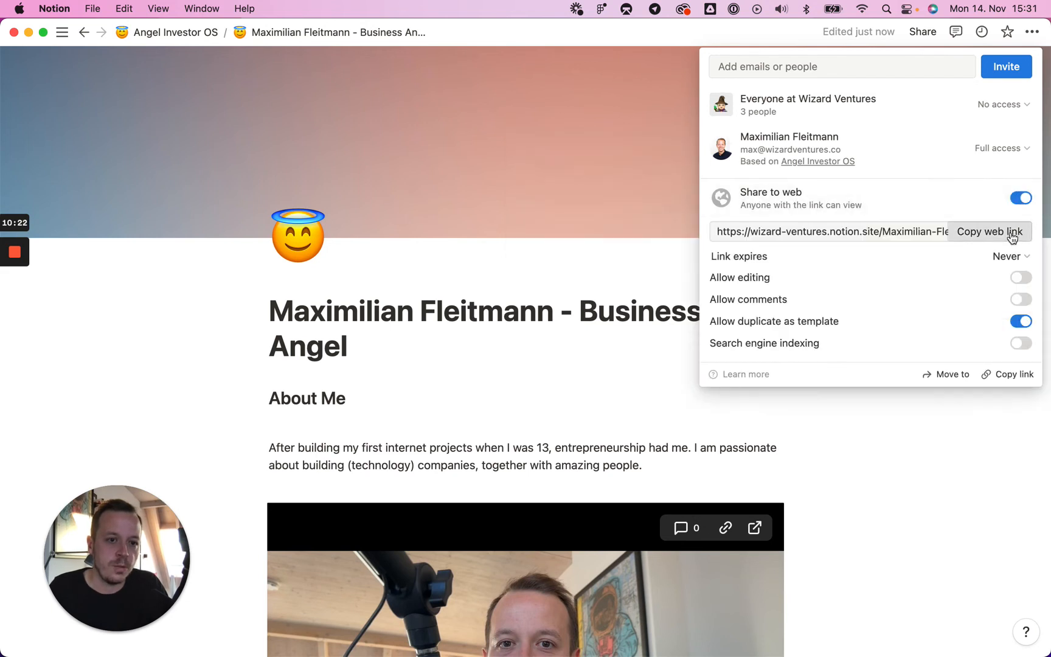
pyautogui.click(1021, 322)
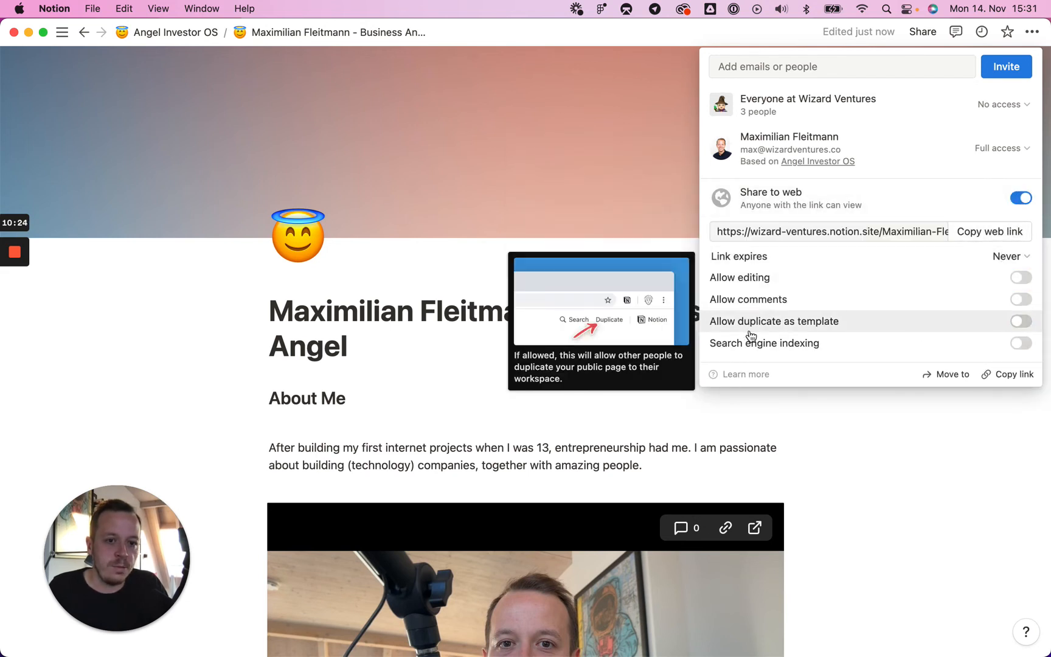
pyautogui.click(977, 233)
pyautogui.click(563, 365)
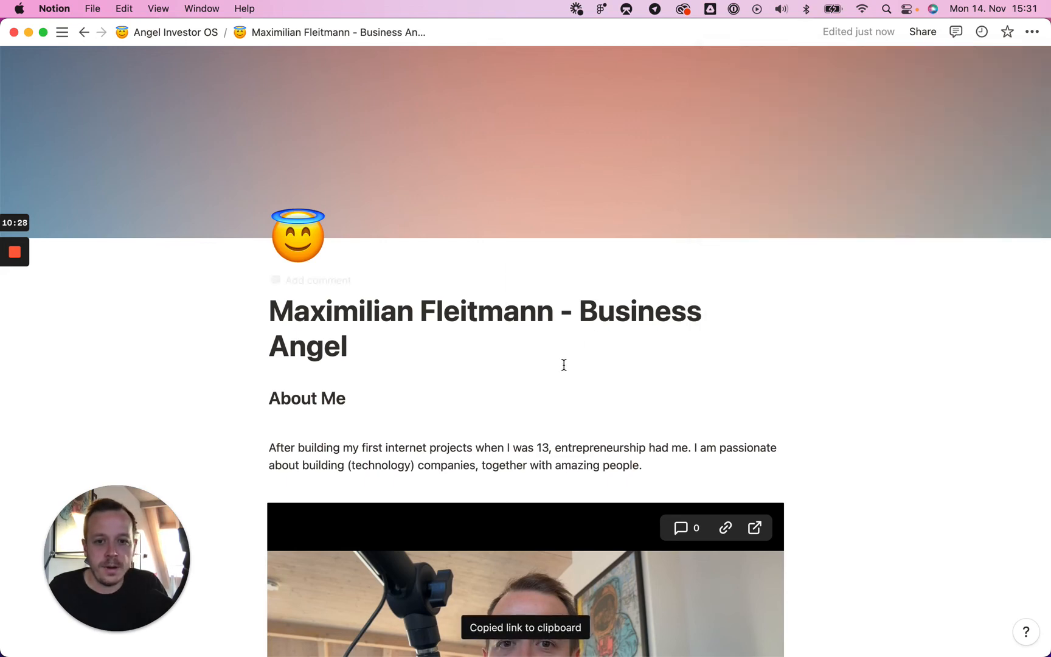
pyautogui.scroll(-12, 561, 365)
pyautogui.scroll(-12, 561, 370)
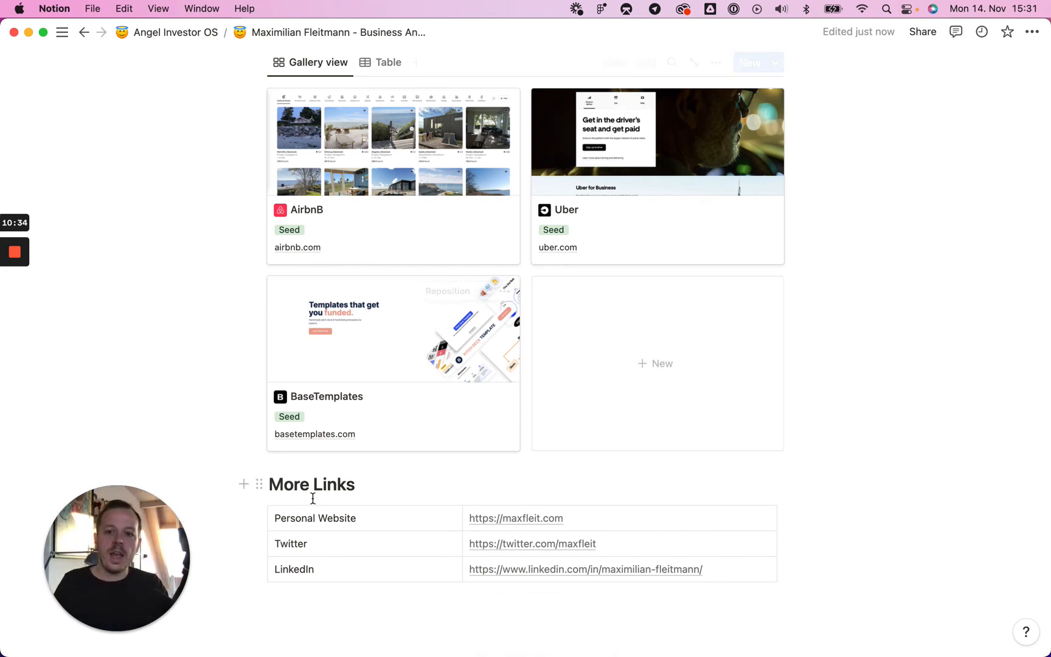
pyautogui.scroll(-3, 300, 516)
pyautogui.click(293, 505)
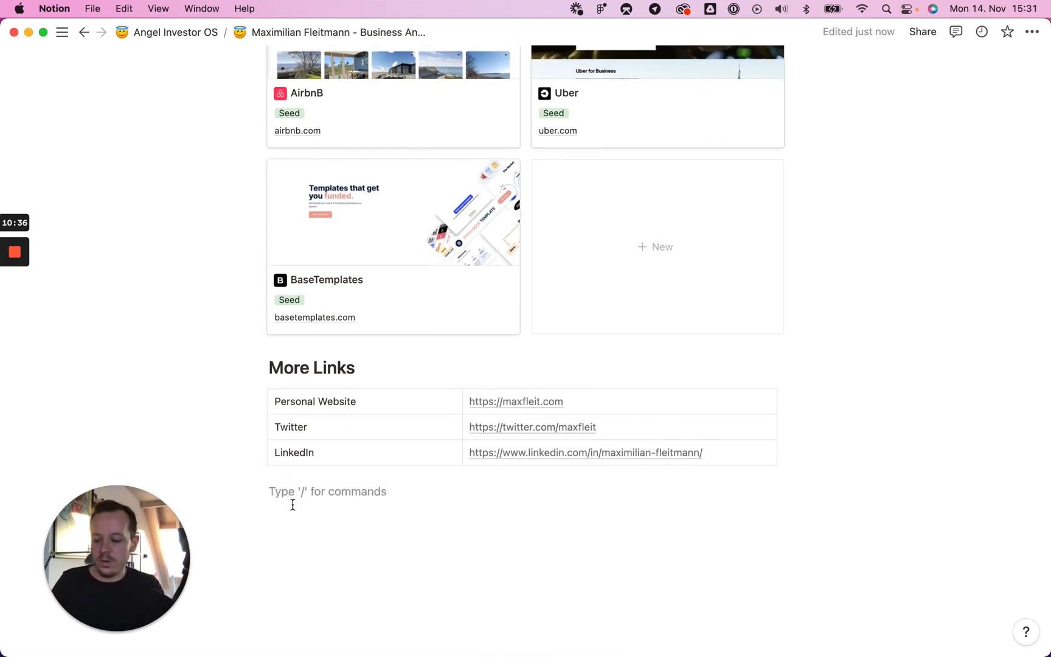
pyautogui.scroll(20, 333, 483)
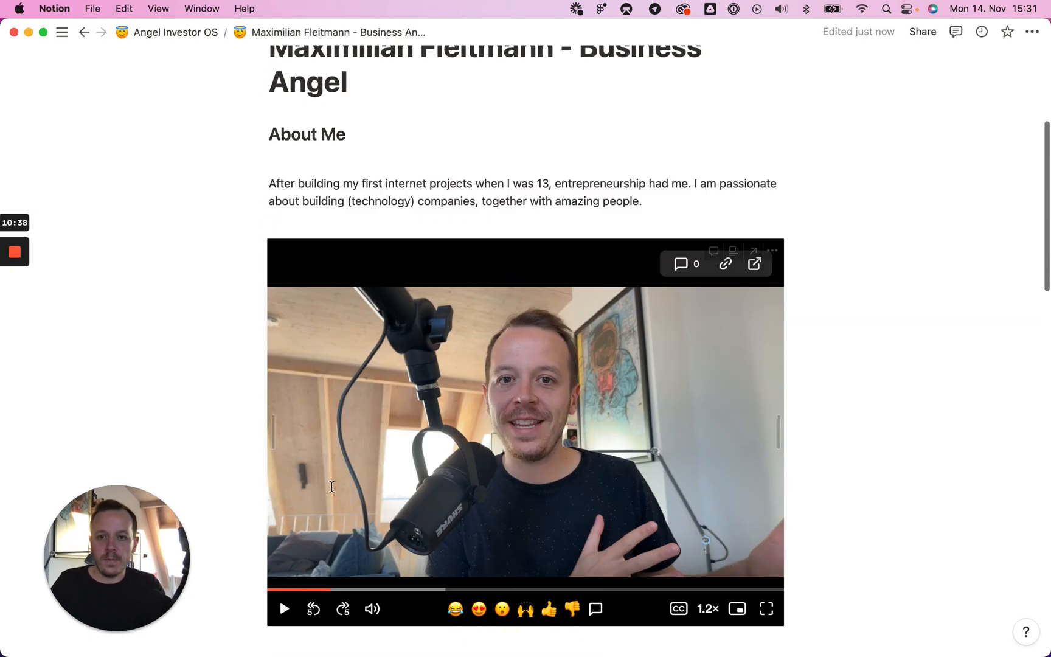
# Insert a Heading 2 "Send me your deck" above About Me, with the placeholder text "[tba]" below it.
pyautogui.scroll(5, 332, 487)
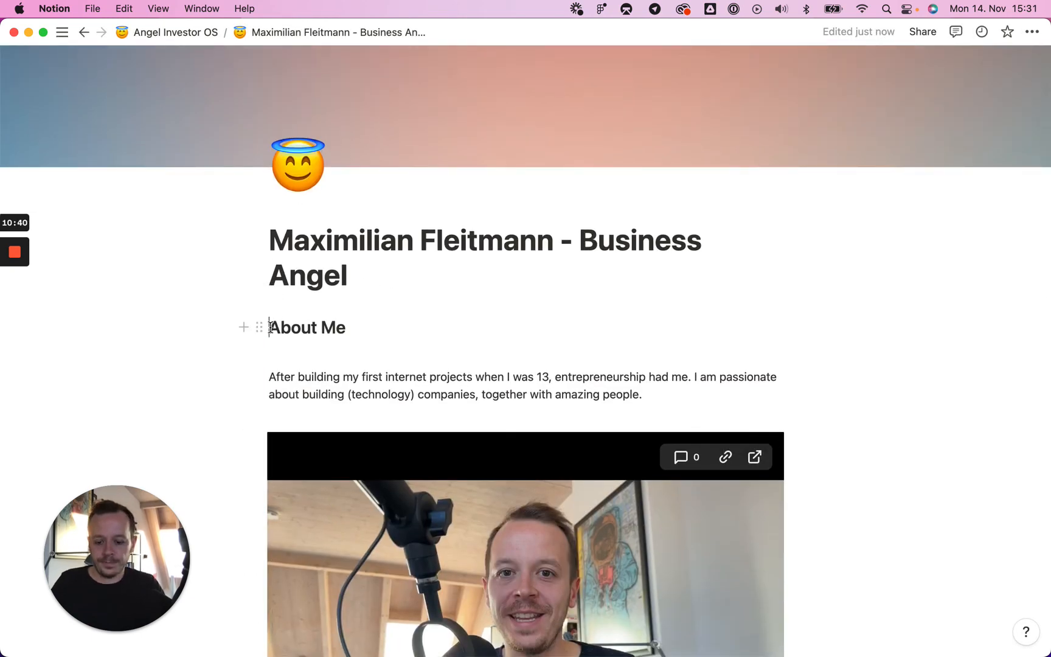
pyautogui.click(269, 327)
pyautogui.press('Return')
pyautogui.press('Up')
pyautogui.write('/h2')
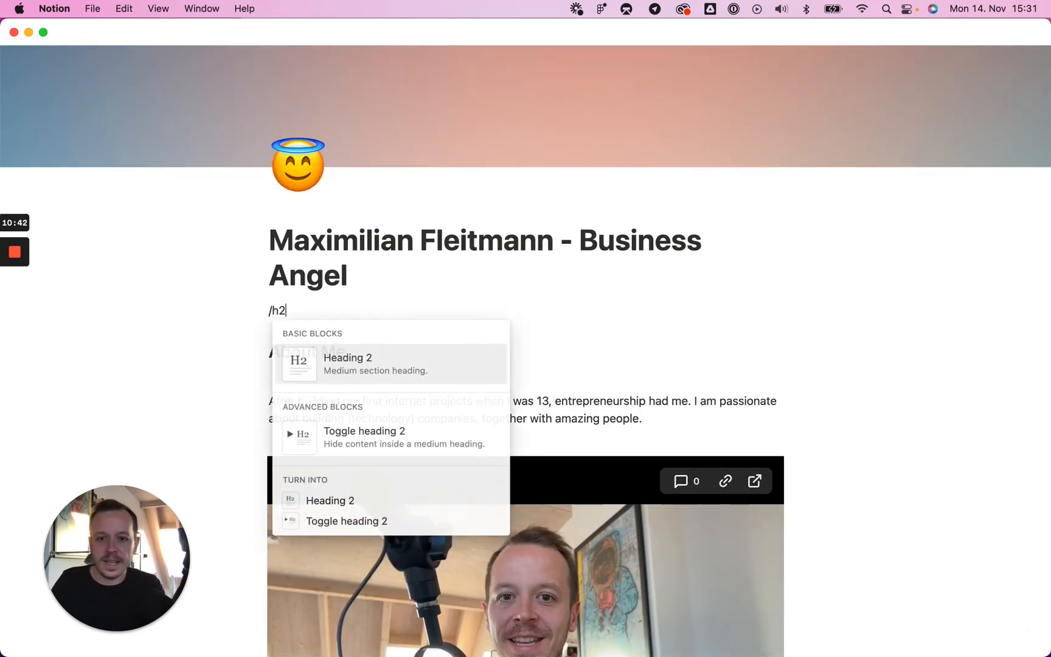
pyautogui.press('Return')
pyautogui.write('Send me your deck')
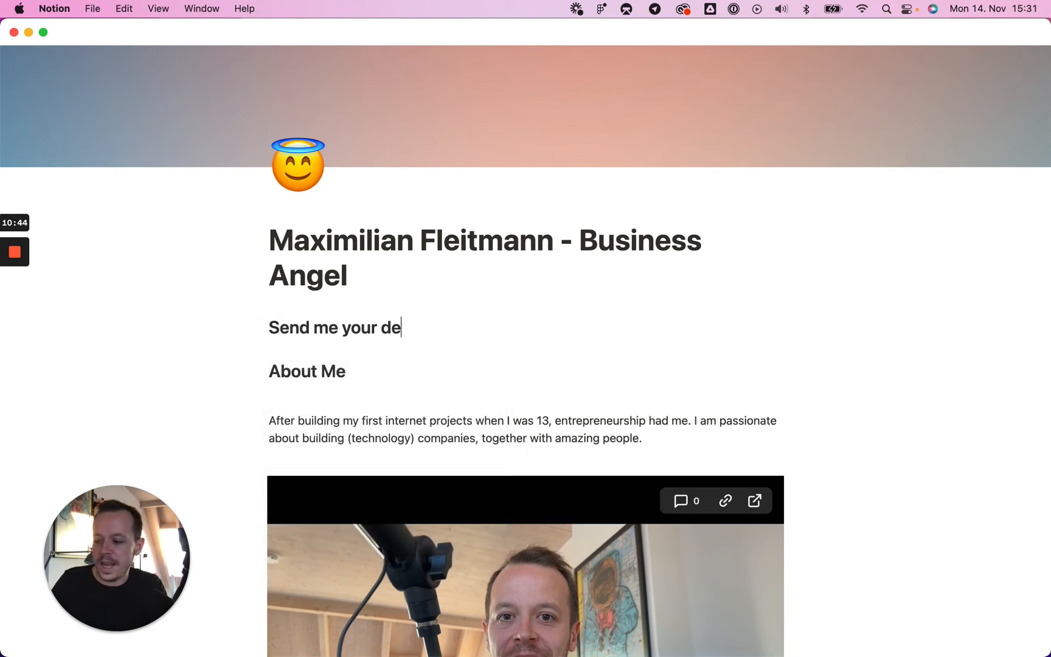
pyautogui.press('Return')
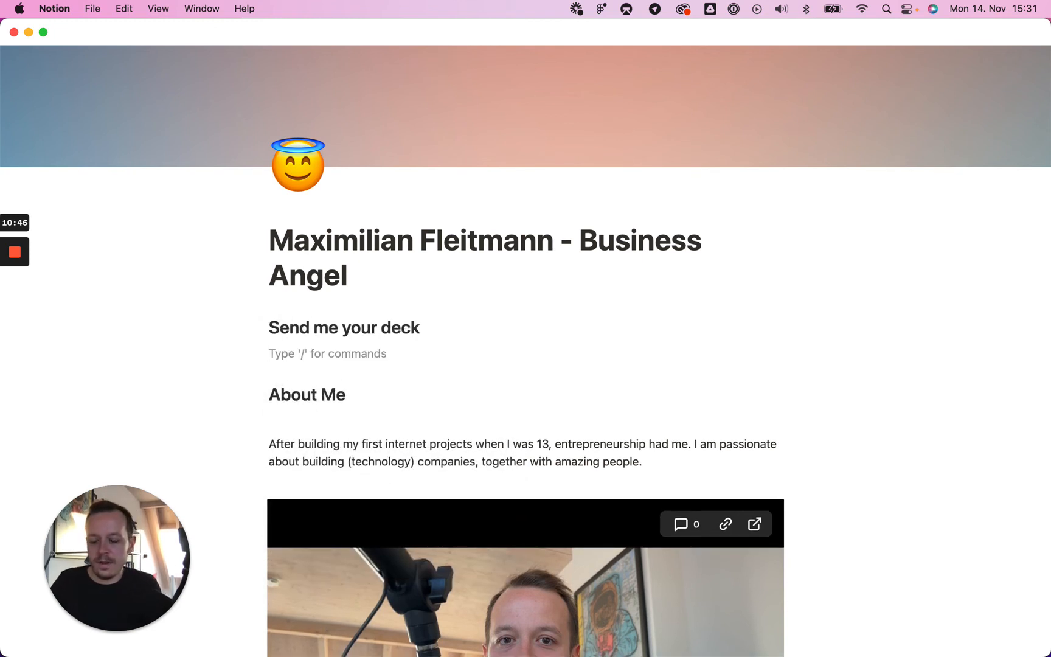
pyautogui.write('[tba')
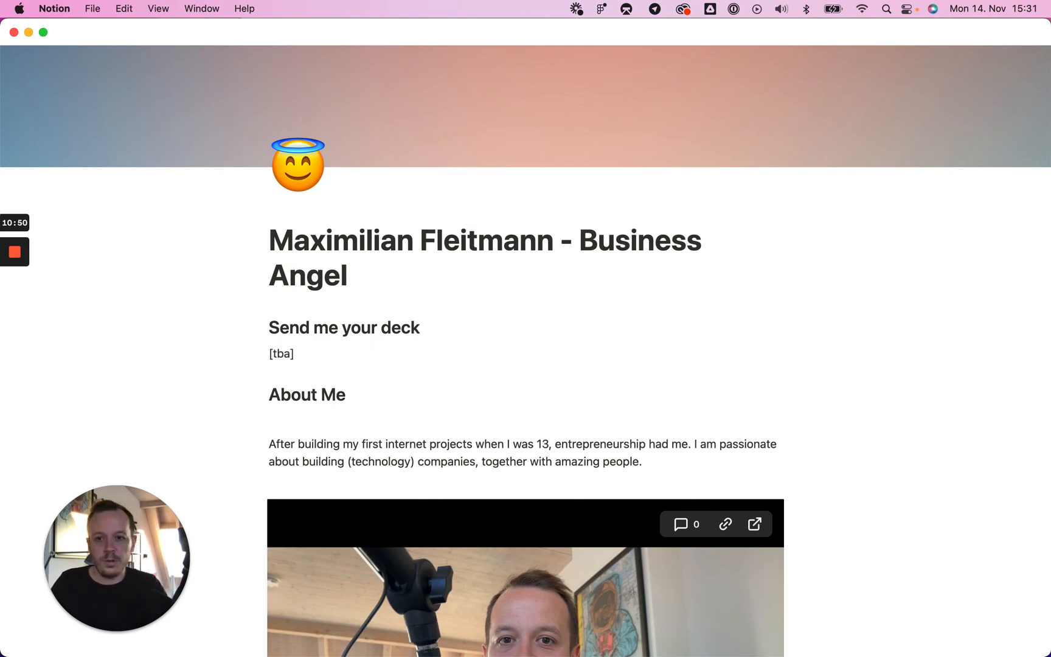
pyautogui.scroll(-6, 390, 426)
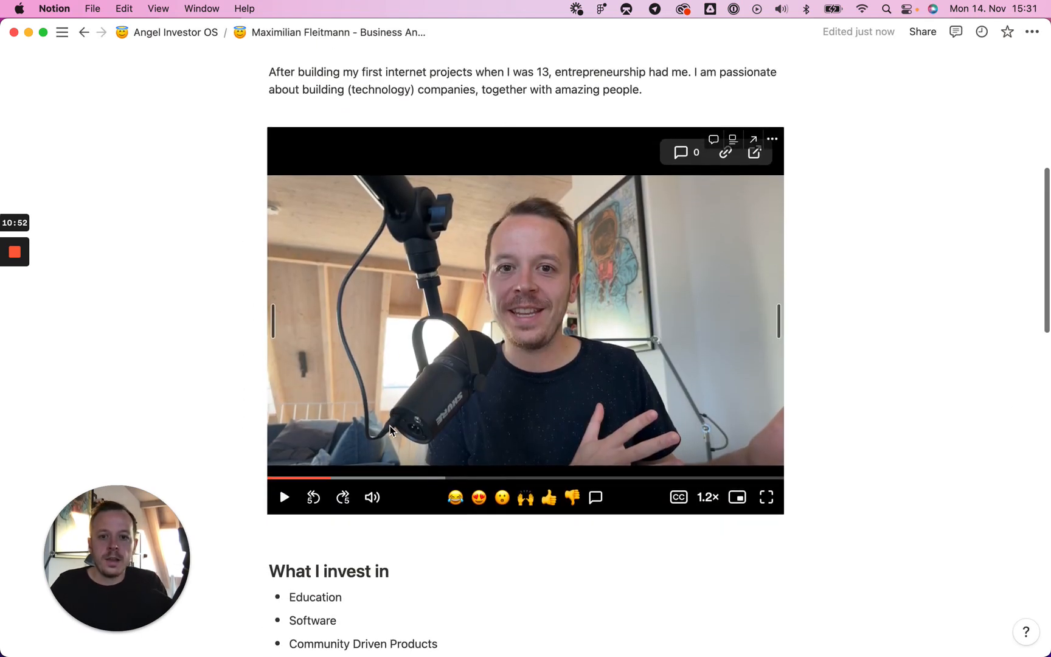
pyautogui.scroll(-5, 390, 429)
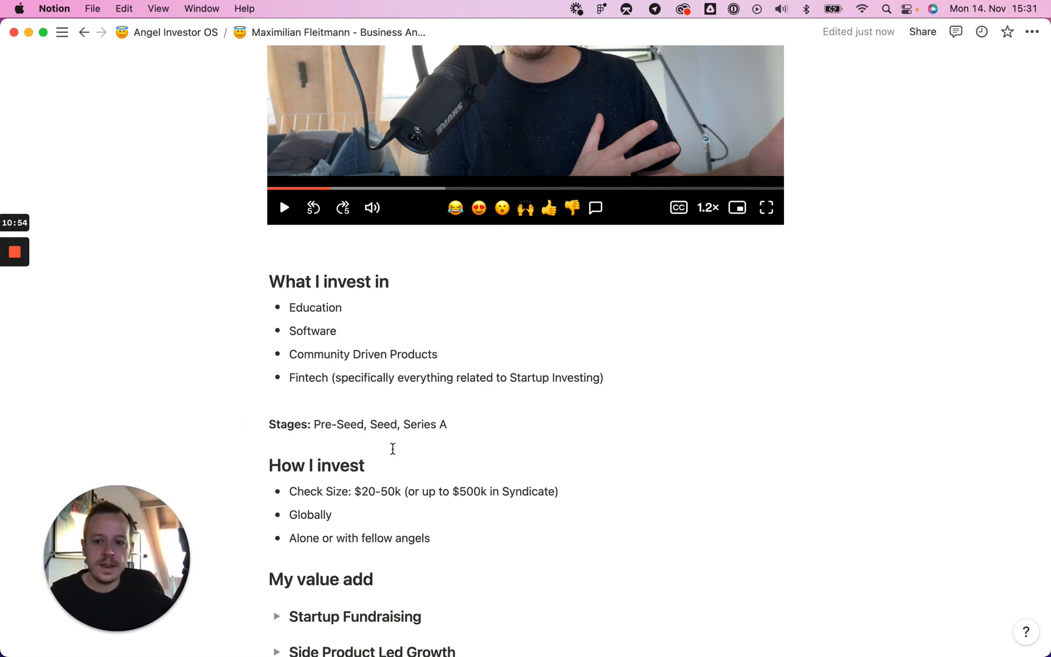
pyautogui.scroll(-12, 393, 451)
pyautogui.scroll(20, 393, 455)
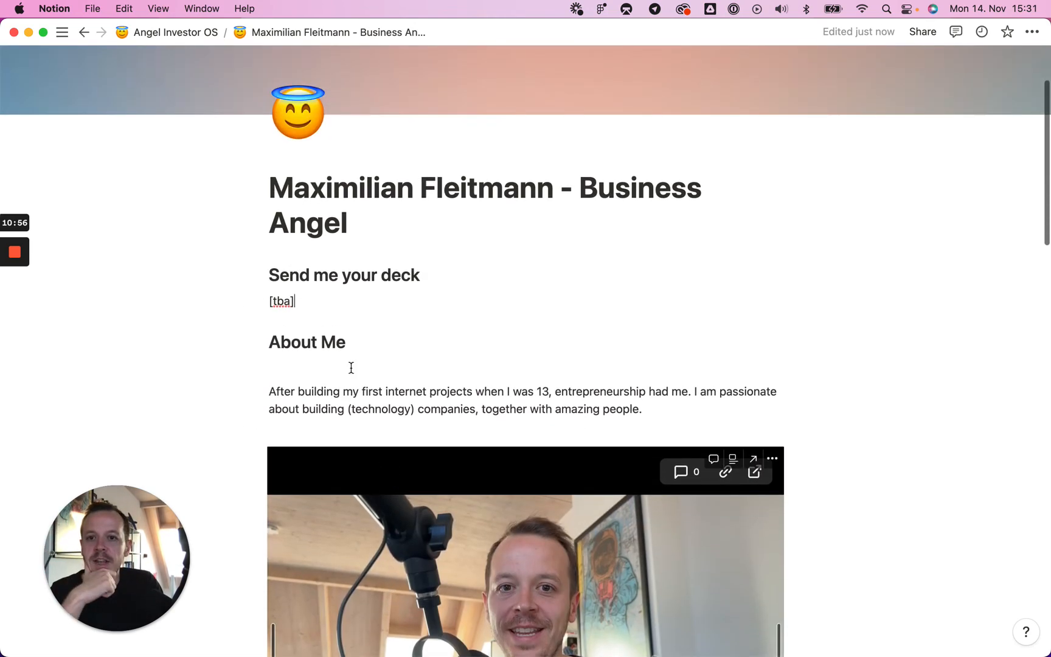
# Create a sub-page at the end of Angel Investor OS, titled with the investor's short name followed by "- Value Add".
pyautogui.click(182, 32)
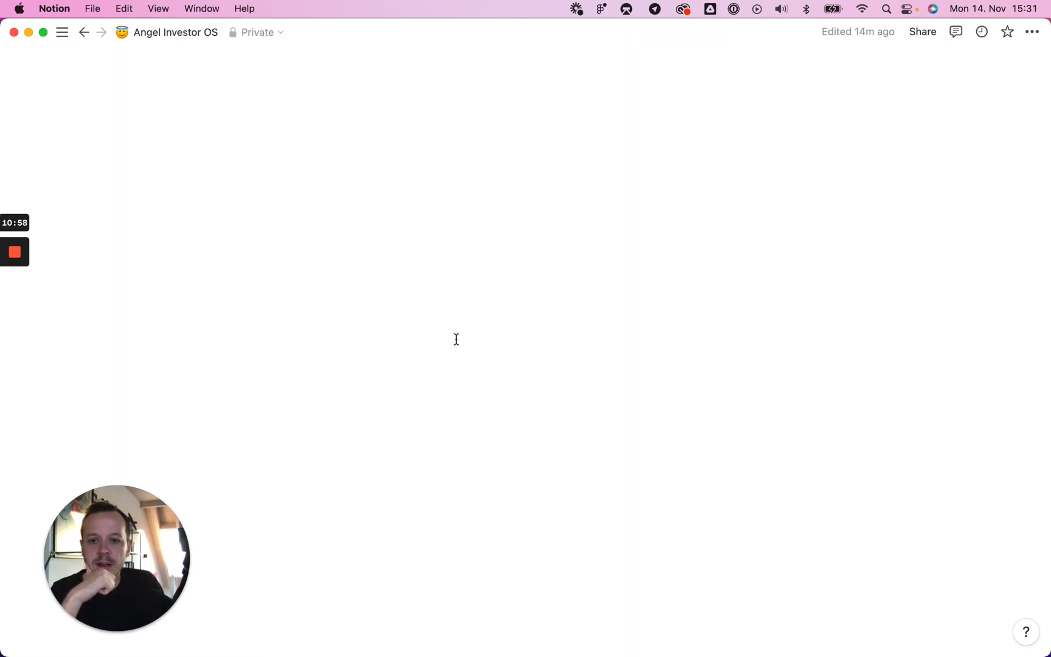
pyautogui.scroll(-8, 456, 341)
pyautogui.click(380, 423)
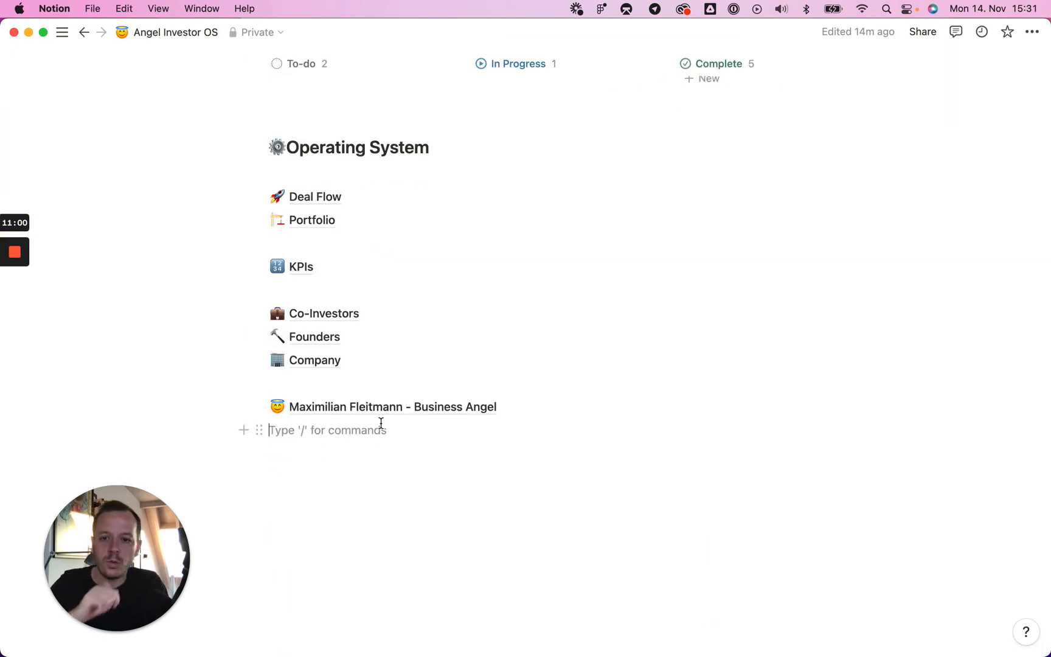
pyautogui.write('/page')
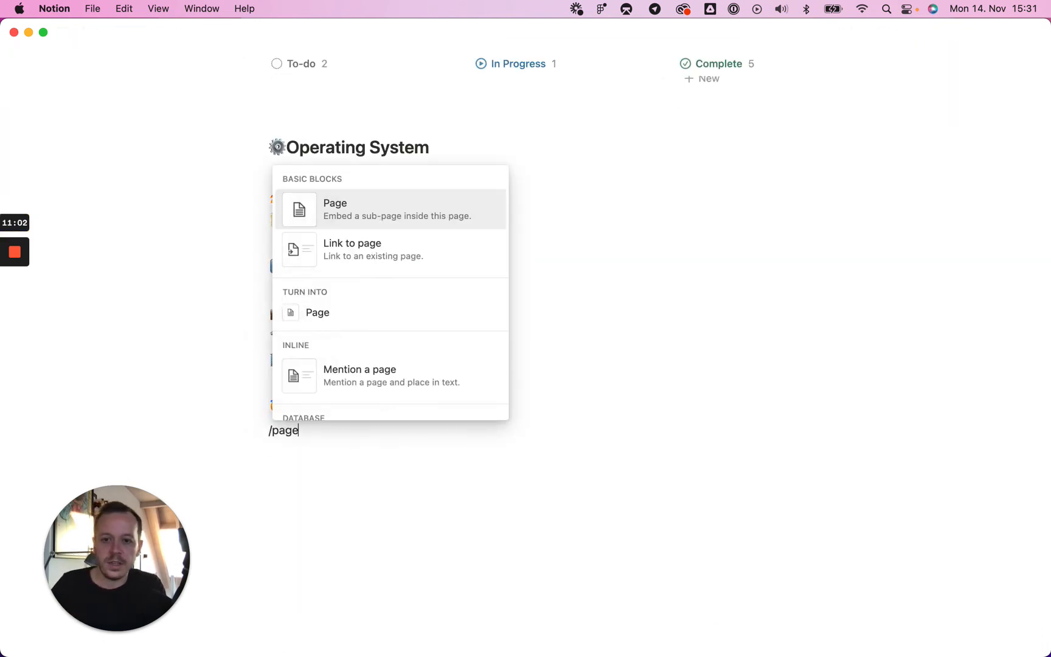
pyautogui.press('Return')
pyautogui.write('Value Add')
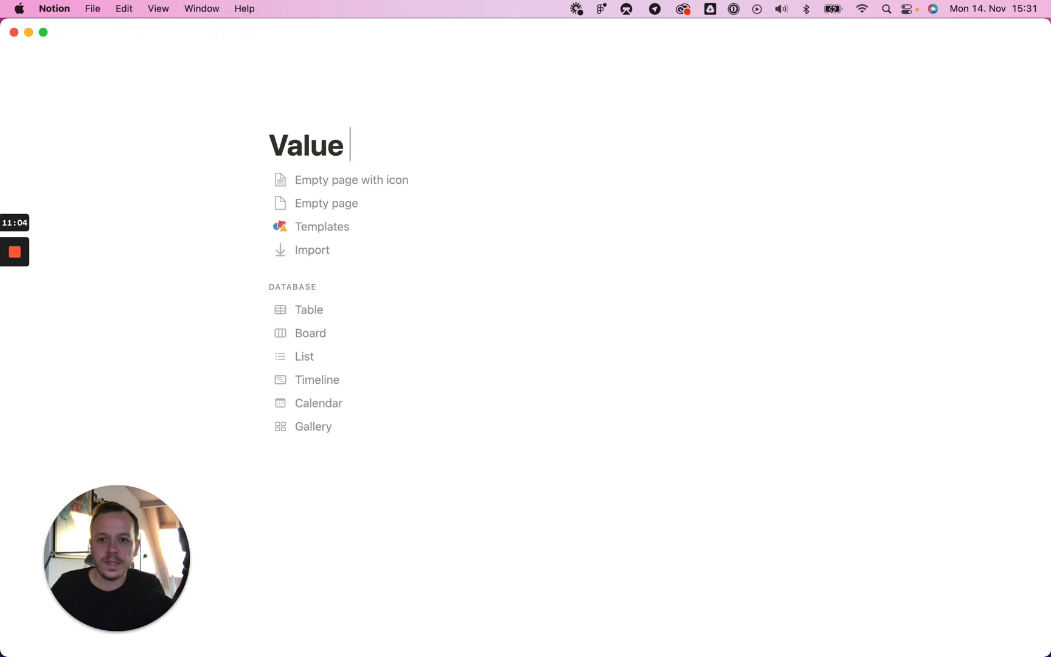
pyautogui.click(279, 150)
pyautogui.write('MaxFleit -')
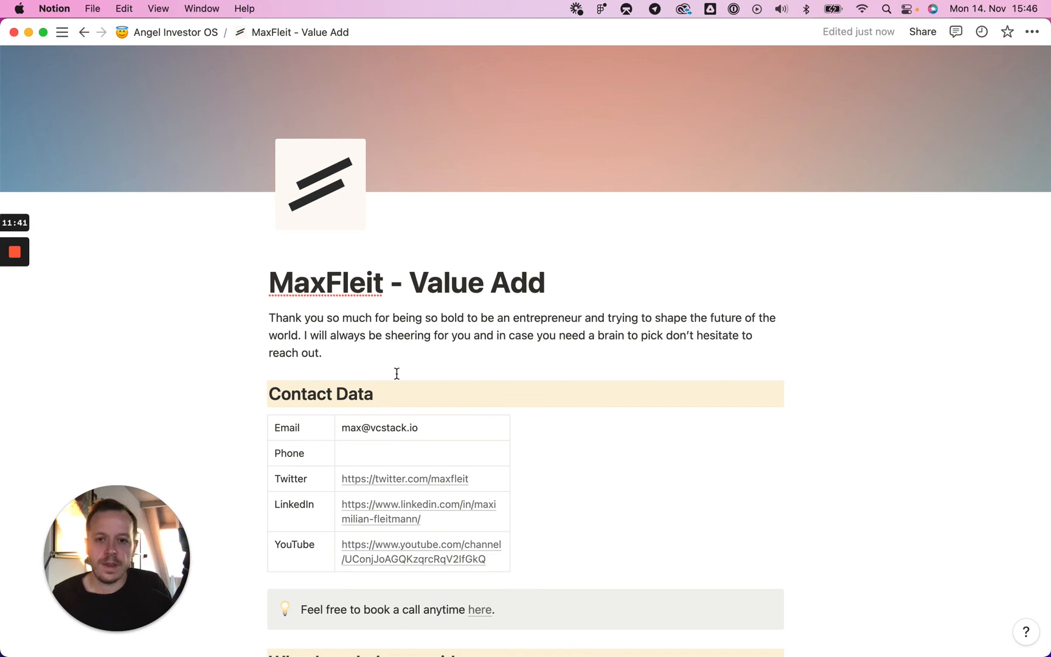
# Review the value-add page's contact table, booking callout and help topics, including the contents of the Startup Fundraising toggle.
pyautogui.scroll(-3, 406, 373)
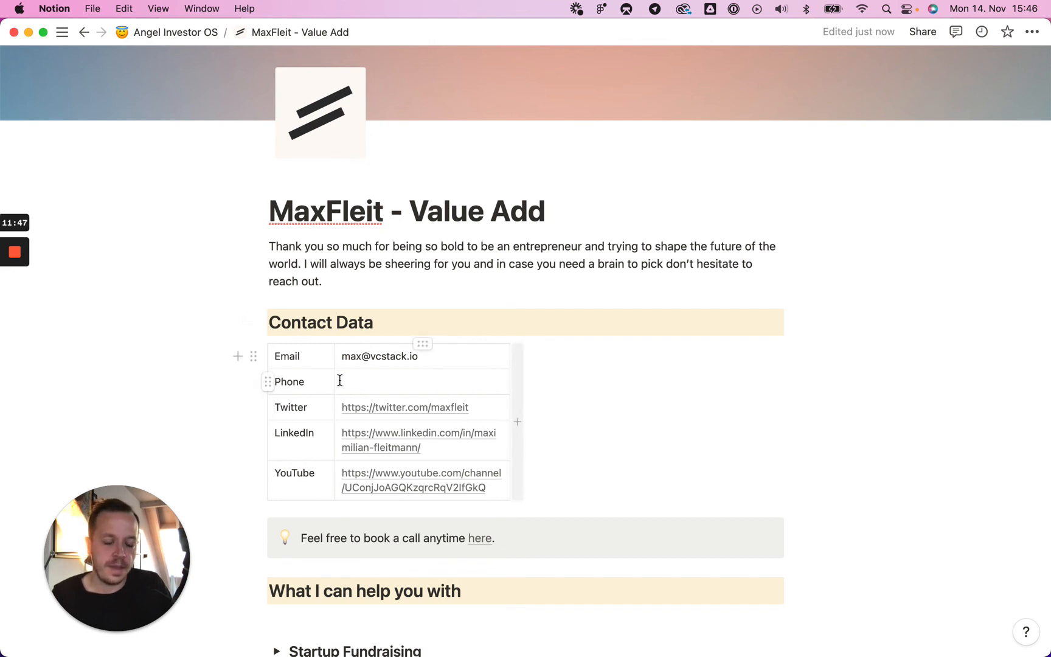
pyautogui.scroll(-3, 377, 364)
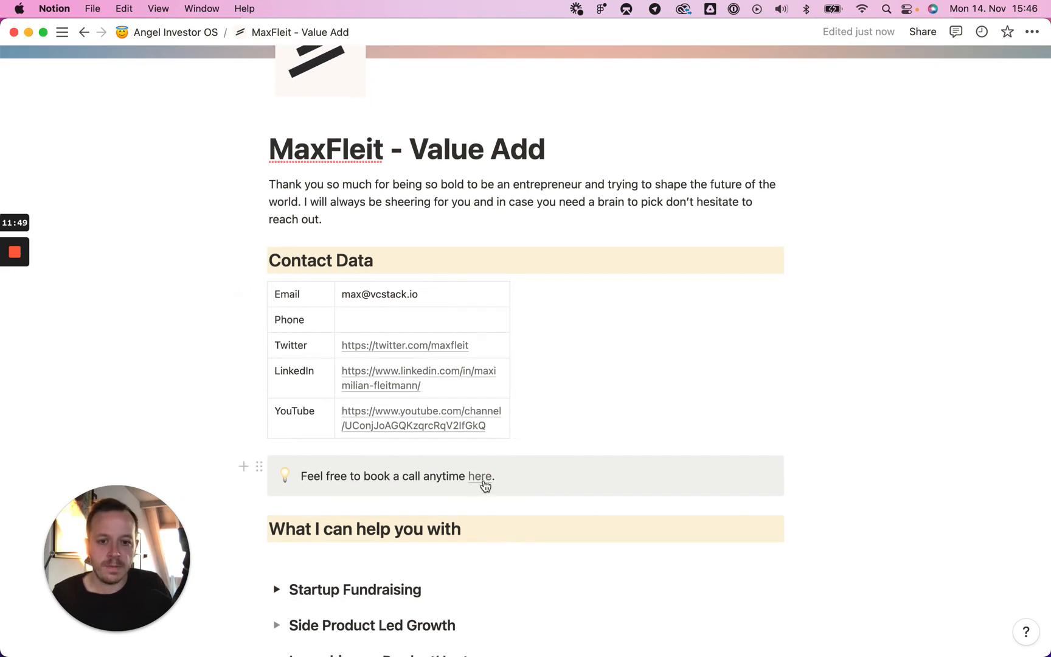
pyautogui.scroll(-1, 630, 443)
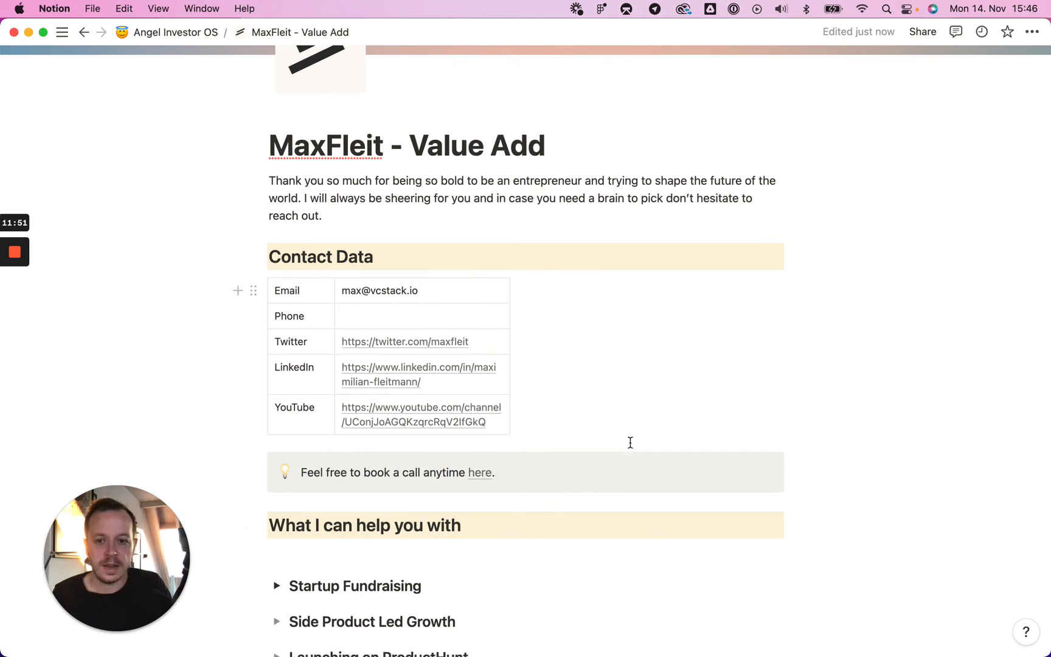
pyautogui.scroll(-10, 630, 443)
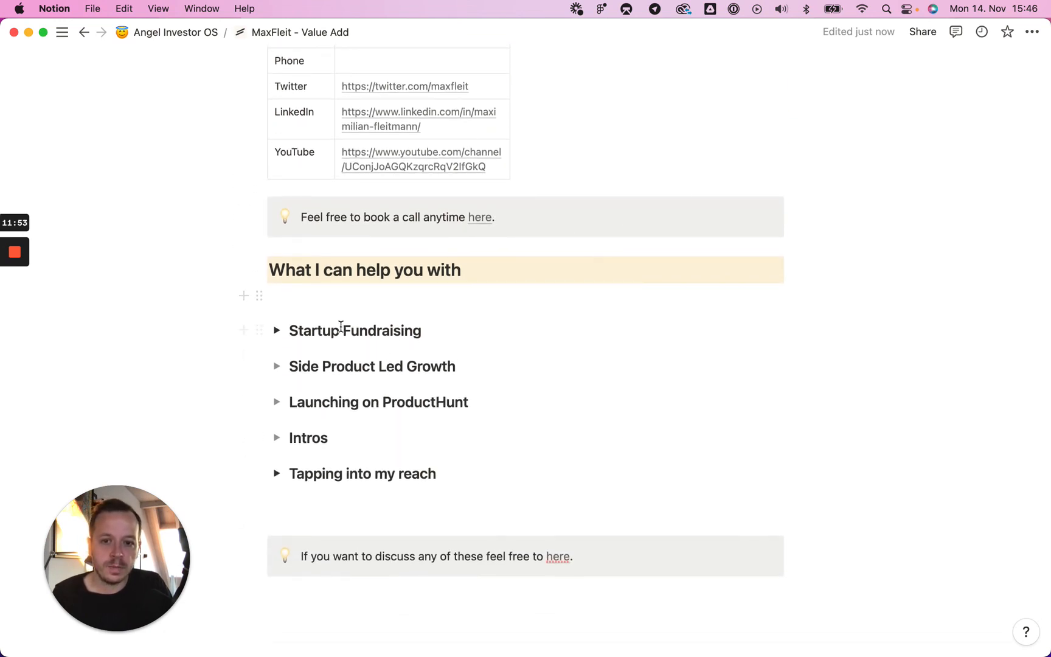
pyautogui.scroll(-2, 341, 327)
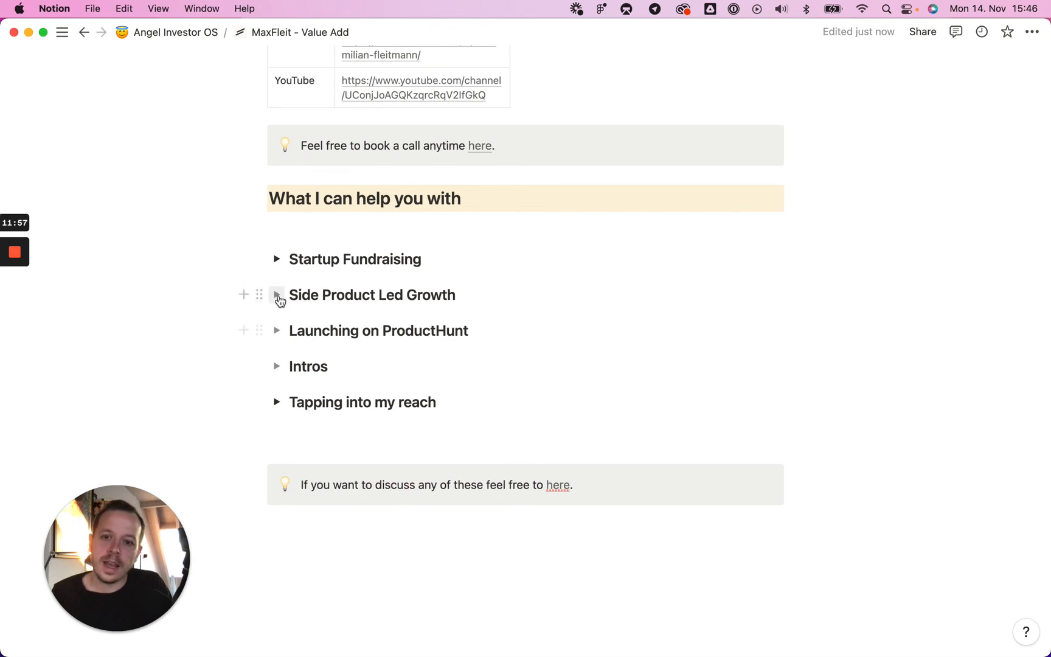
pyautogui.click(277, 259)
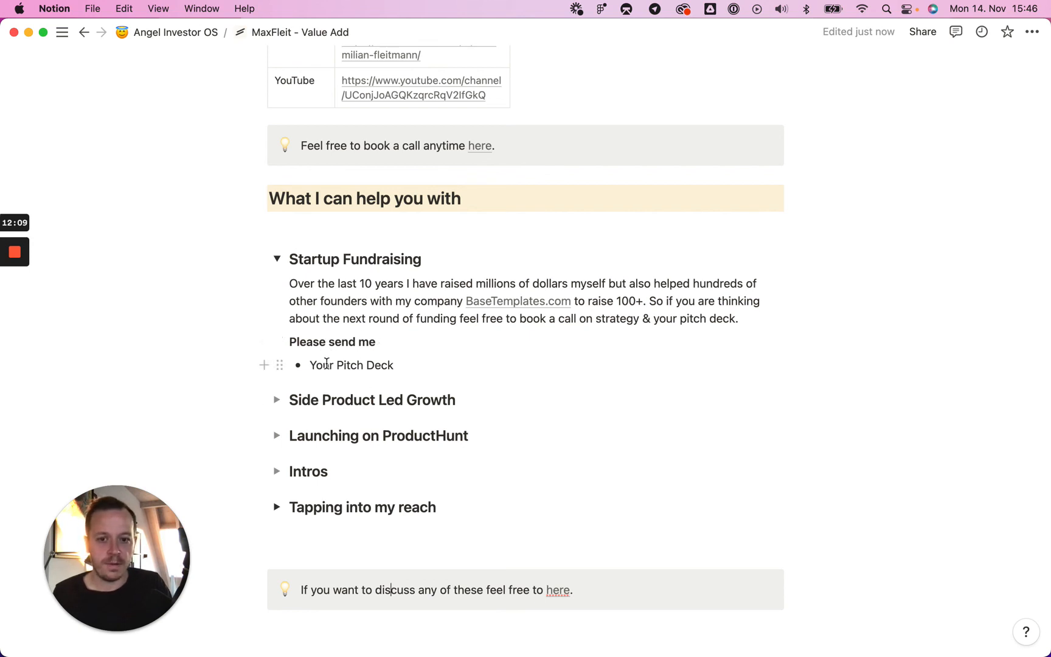
pyautogui.click(277, 259)
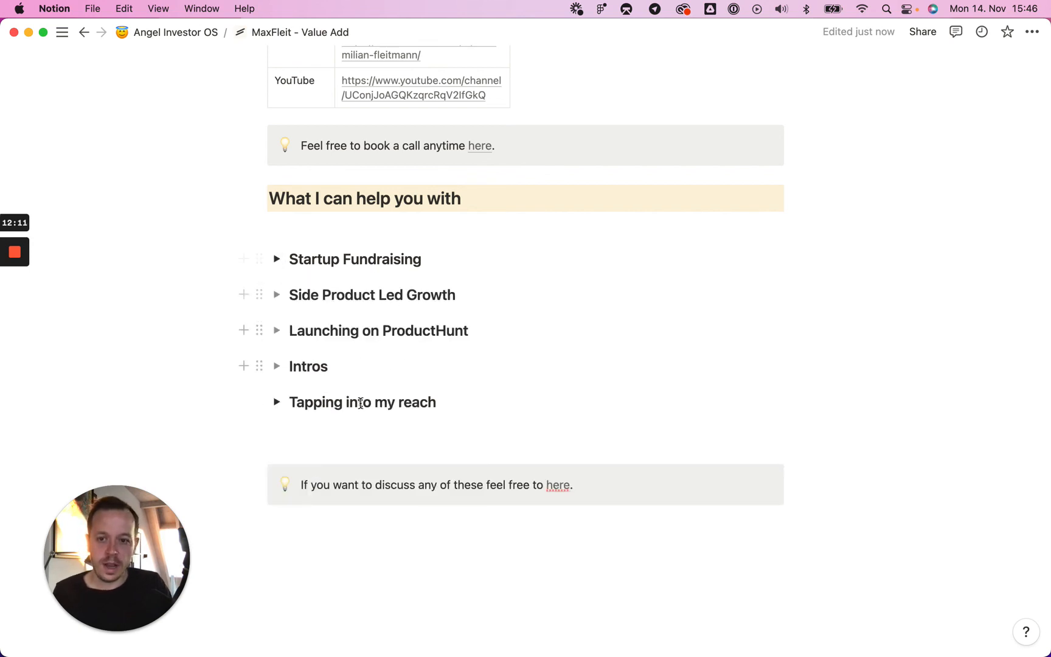
# Expand the "Tapping into my reach" toggle and add a colon after its "Please prepare" subheading.
pyautogui.click(277, 403)
pyautogui.scroll(-3, 508, 405)
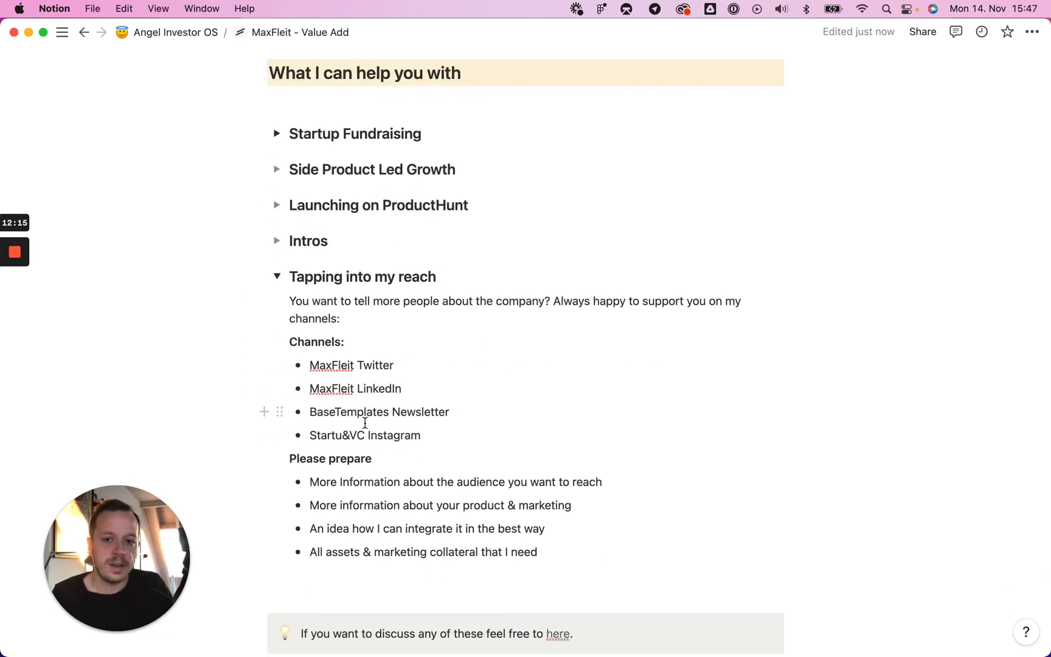
pyautogui.scroll(-2, 409, 396)
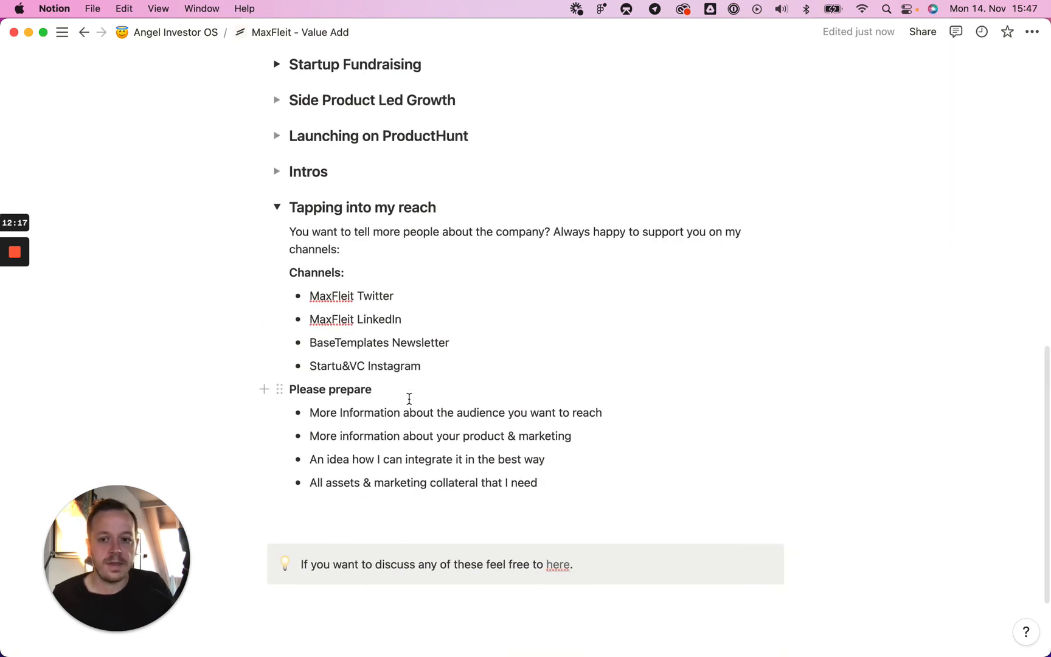
pyautogui.click(374, 389)
pyautogui.write(':')
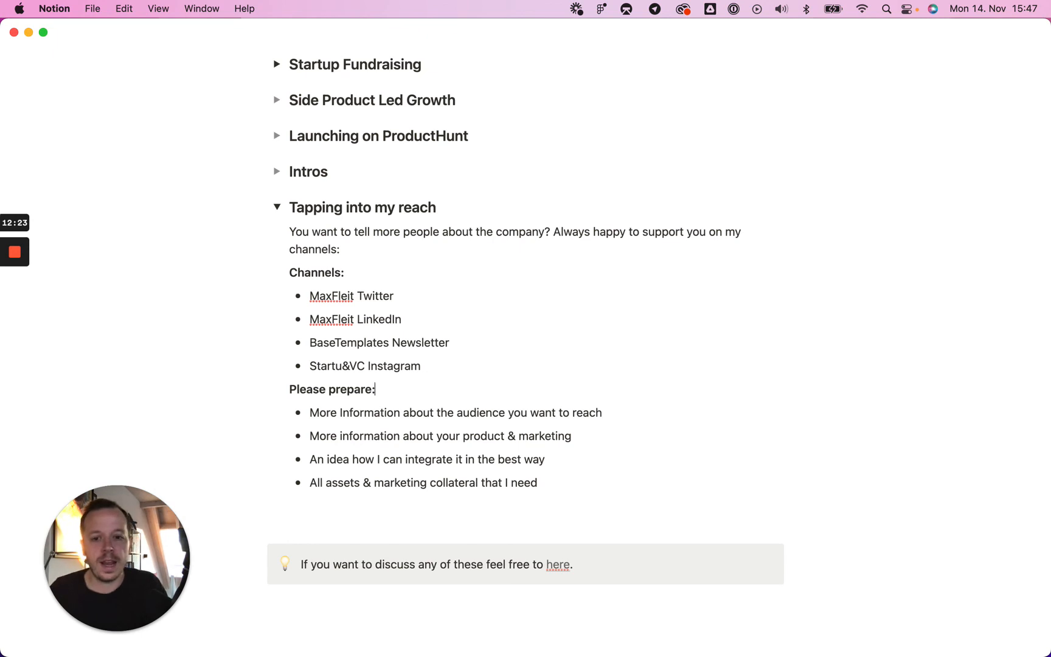
pyautogui.click(331, 530)
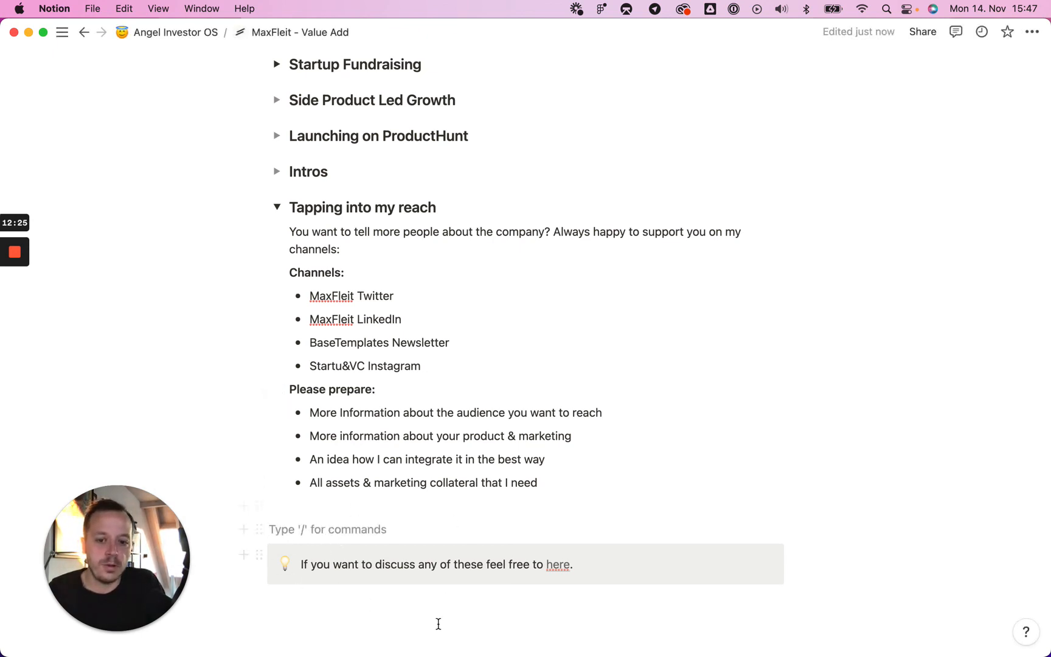
# Check the link target of "here" in the closing callout, and collapse the "Tapping into my reach" toggle.
pyautogui.scroll(-4, 443, 571)
pyautogui.moveTo(557, 447)
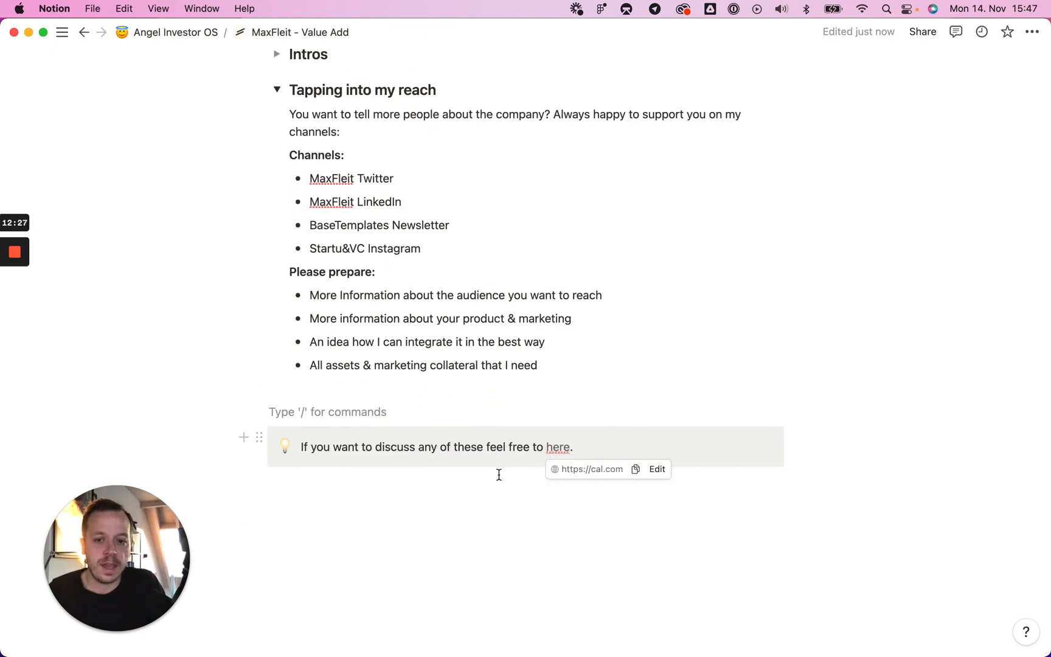
pyautogui.scroll(6, 499, 474)
pyautogui.click(278, 283)
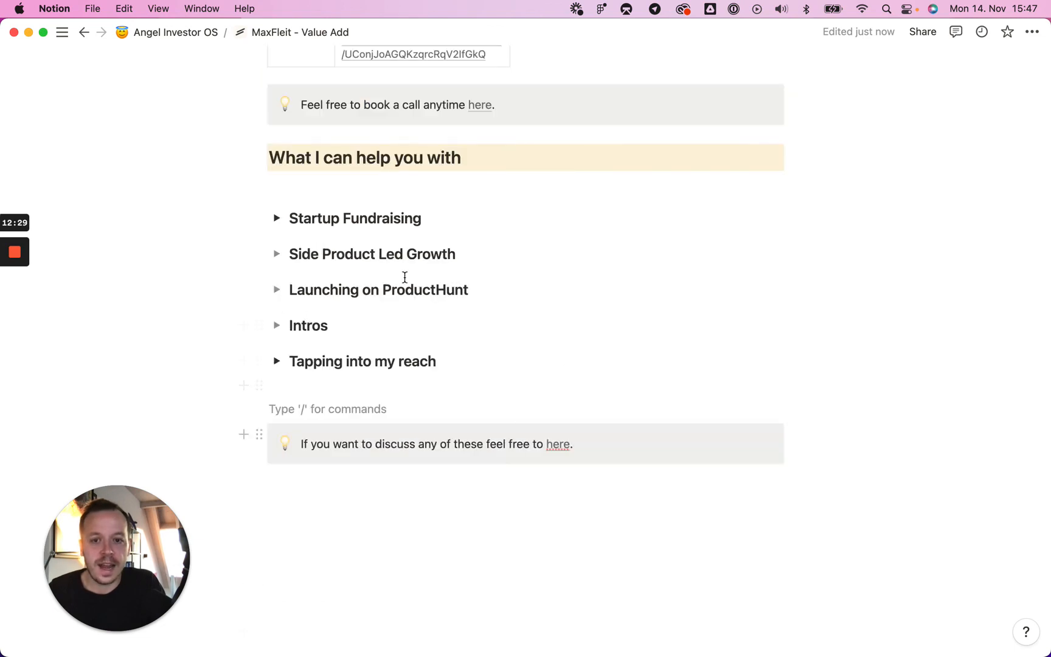
# Review the Contact Data table and its links, and check the value-add page's sharing options without publishing it.
pyautogui.scroll(15, 444, 495)
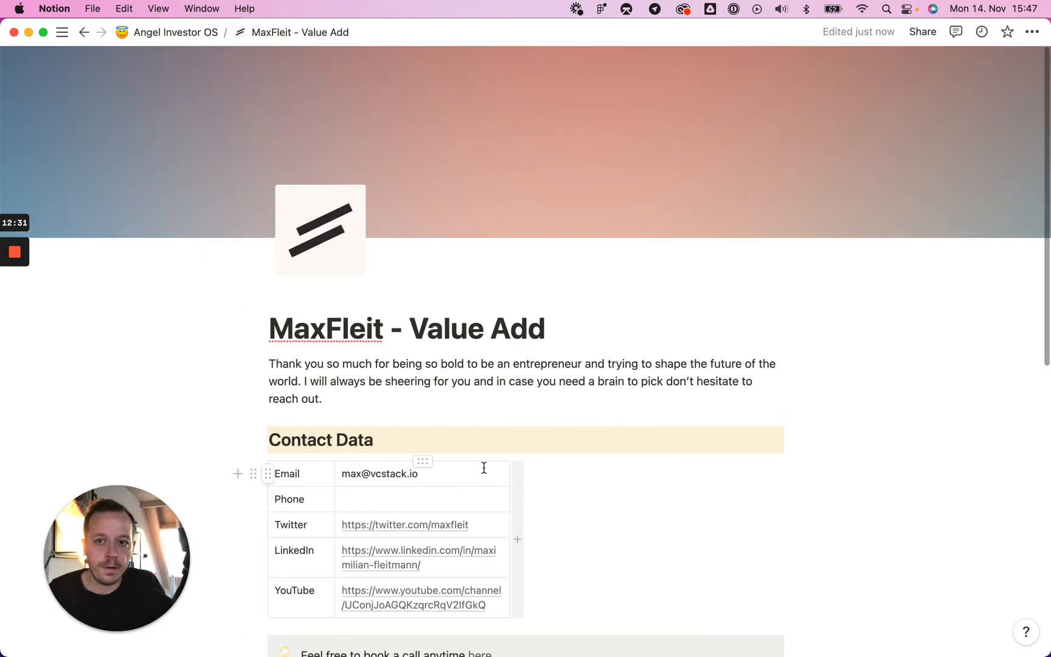
pyautogui.scroll(-3, 484, 468)
pyautogui.moveTo(475, 472)
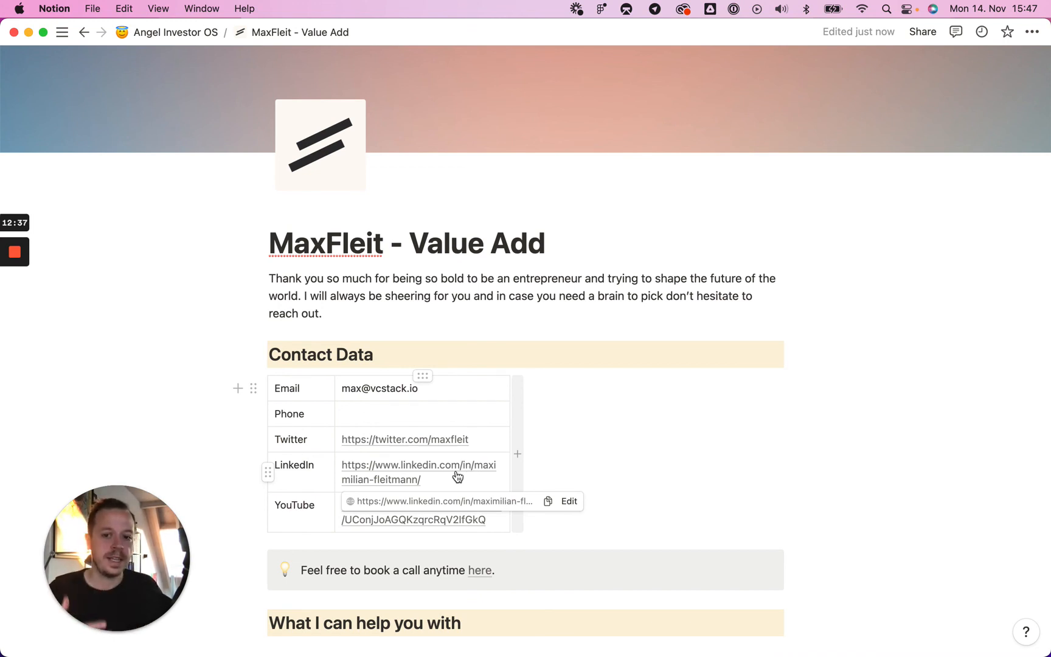
pyautogui.scroll(-2, 650, 428)
pyautogui.scroll(-2, 644, 427)
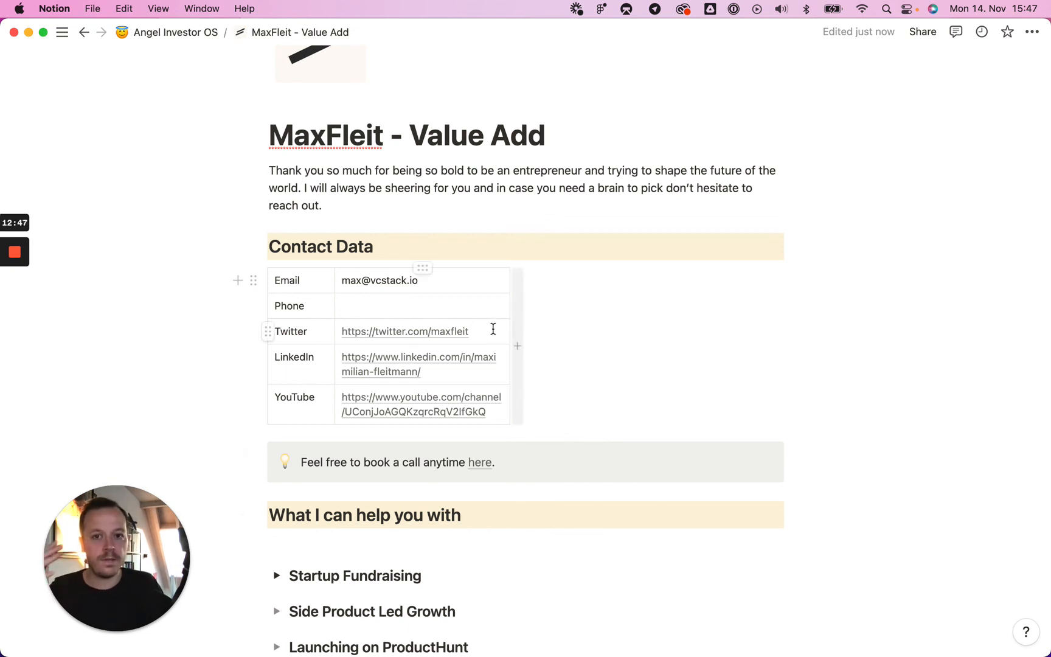
pyautogui.click(924, 36)
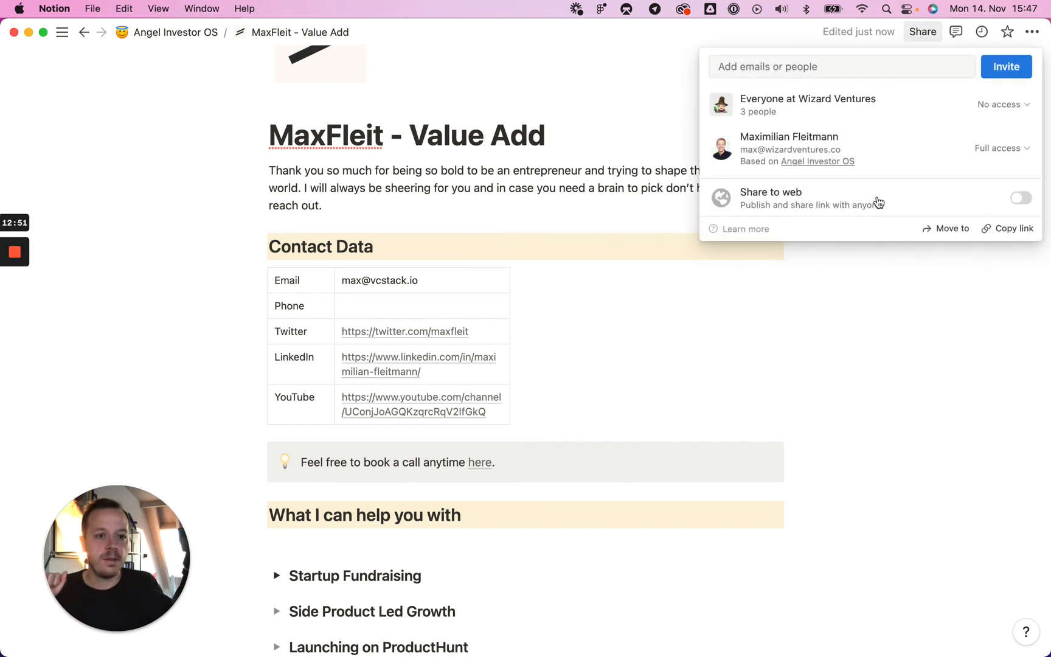
pyautogui.click(443, 171)
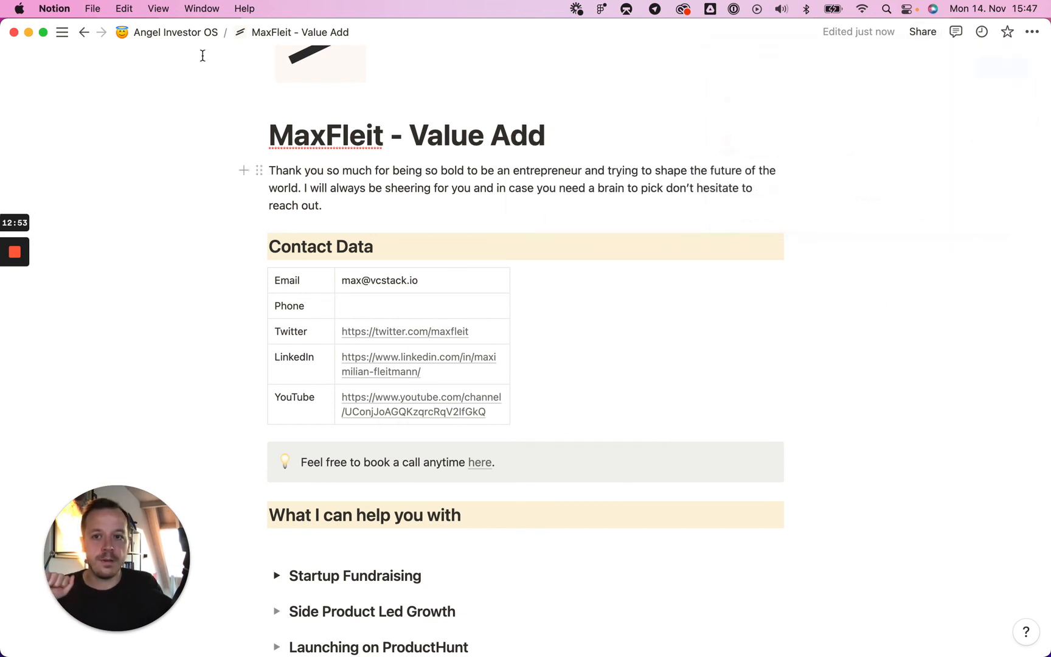
# Return to the Angel Investor OS page and move the Value-Add roadmap card from In Progress to Complete.
pyautogui.click(176, 32)
pyautogui.scroll(-5, 502, 266)
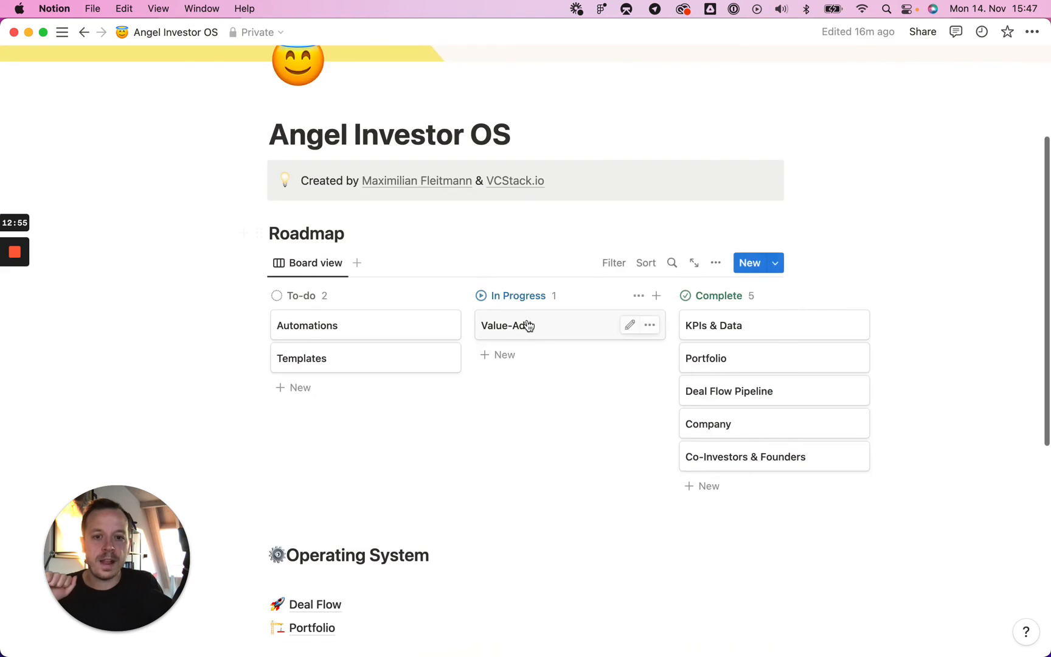
pyautogui.moveTo(528, 326); pyautogui.dragTo(720, 320)
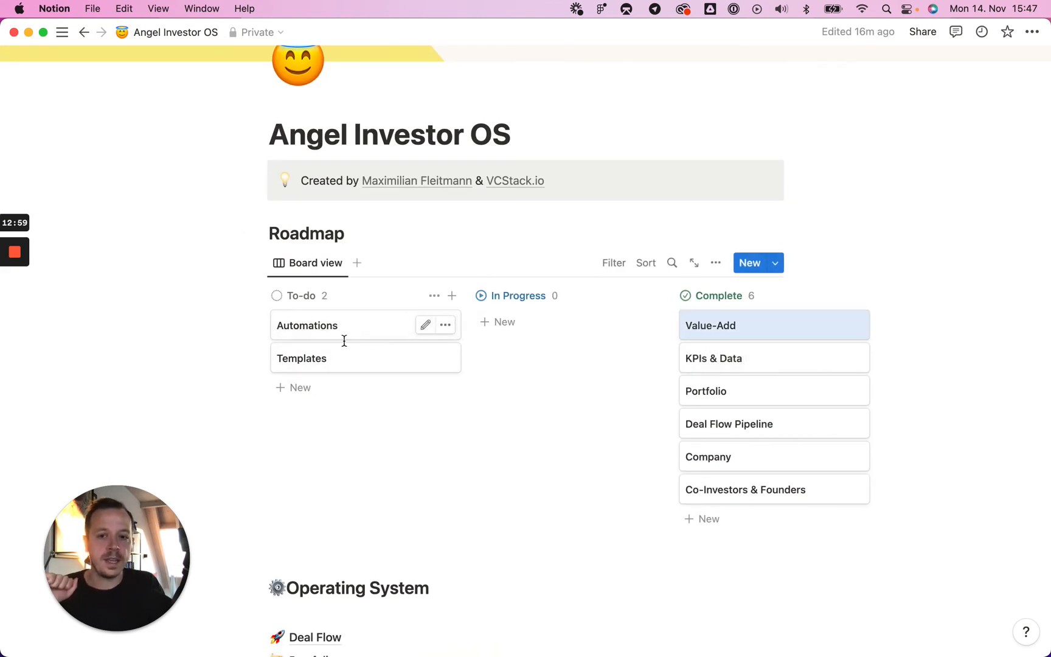
# Look over the page links listed under the Operating System heading below the roadmap.
pyautogui.scroll(-3, 359, 341)
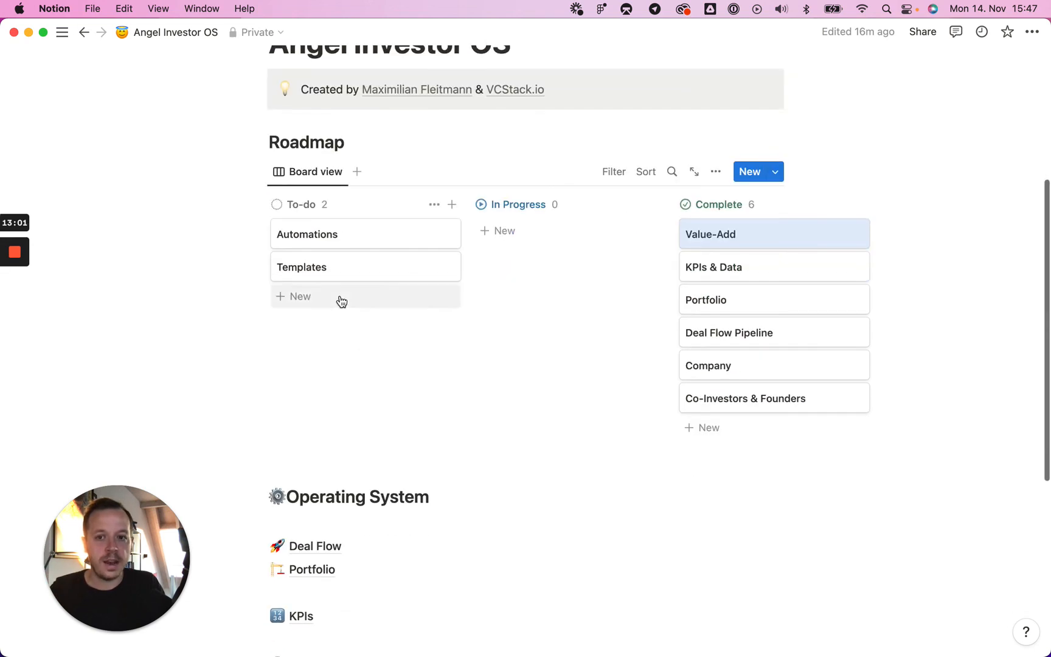
pyautogui.scroll(-5, 373, 291)
pyautogui.scroll(-3, 377, 295)
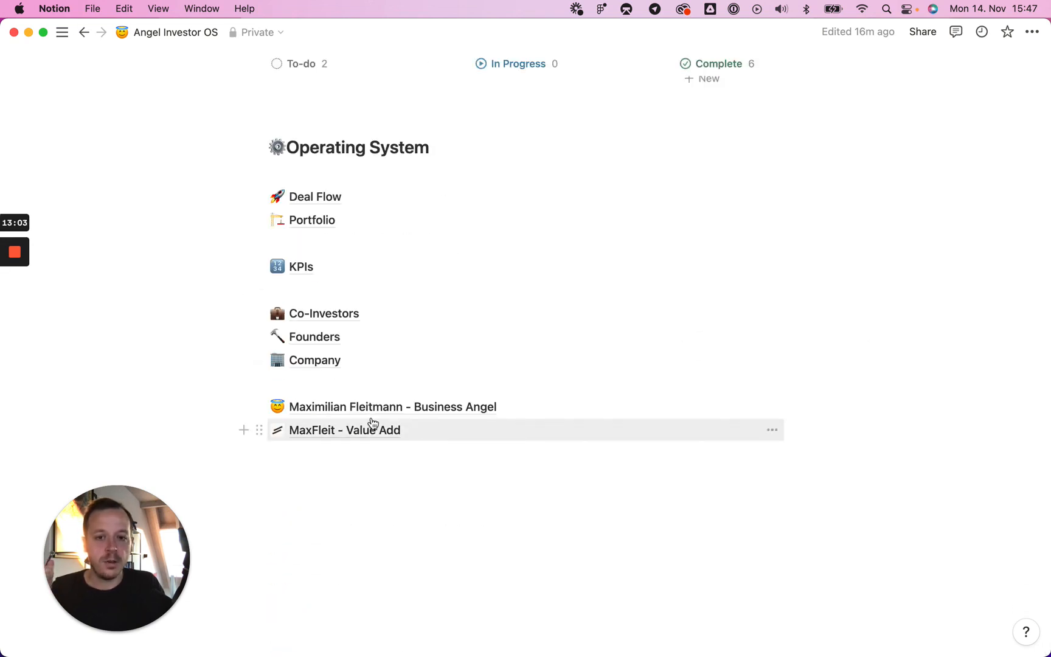